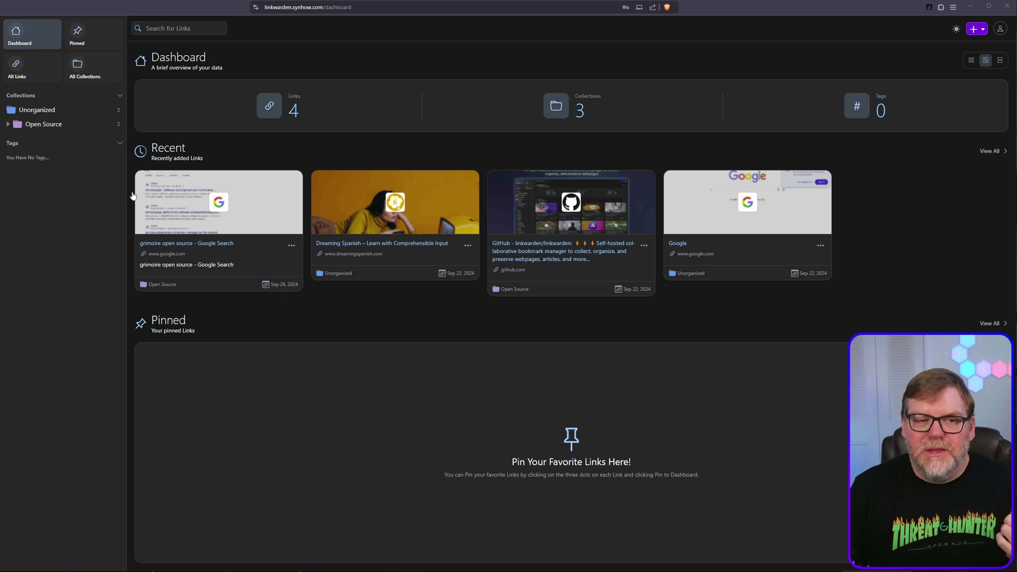
Browse the sidebar collections and settle on Open Source, showing its Google search and linkwarden GitHub links
{"action": "left_click", "coordinate": [8, 124]}
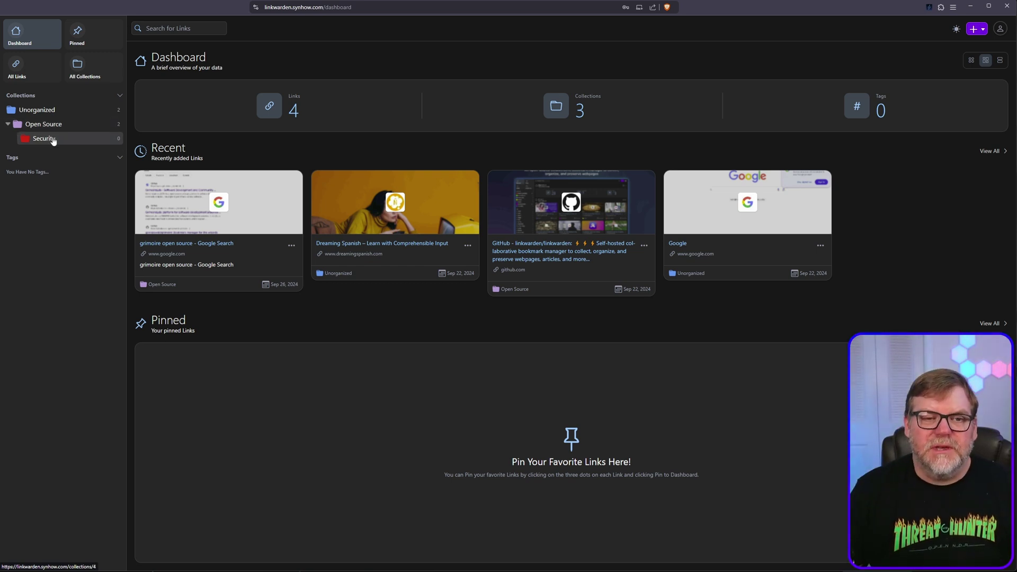
{"action": "left_click", "coordinate": [53, 139]}
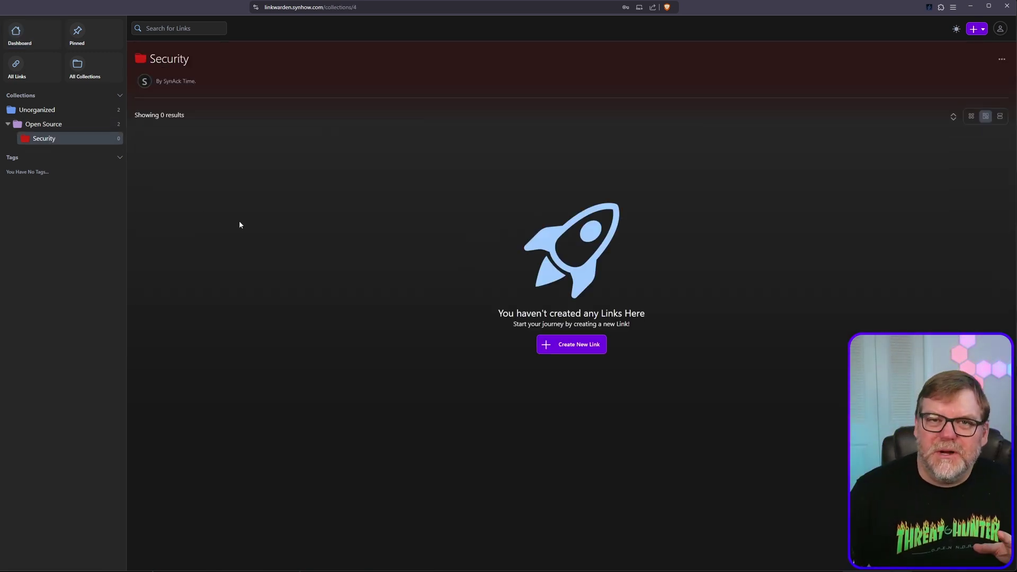
{"action": "left_click", "coordinate": [42, 125]}
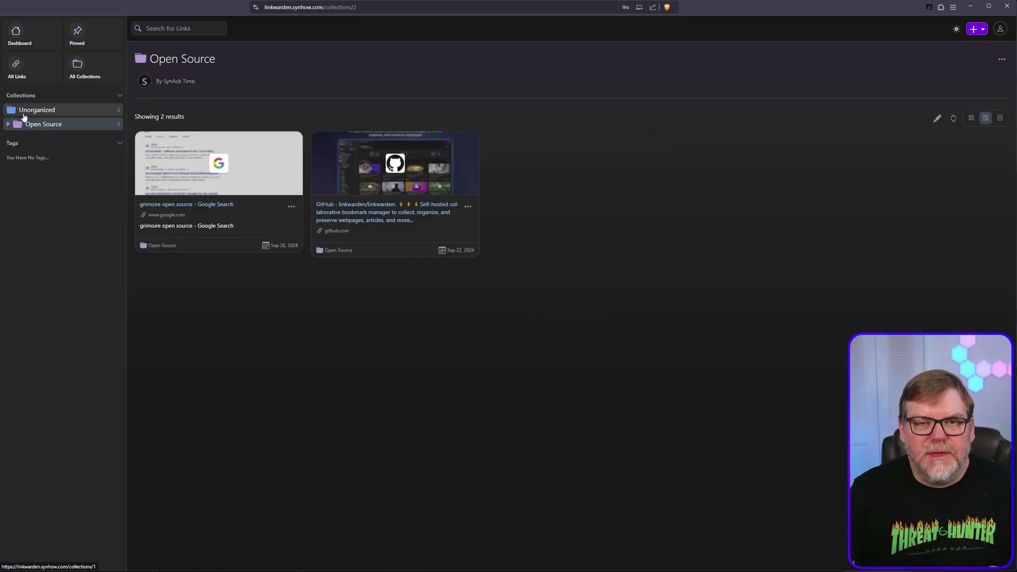
{"action": "left_click", "coordinate": [24, 117]}
{"action": "left_click", "coordinate": [8, 124]}
{"action": "left_click", "coordinate": [80, 128]}
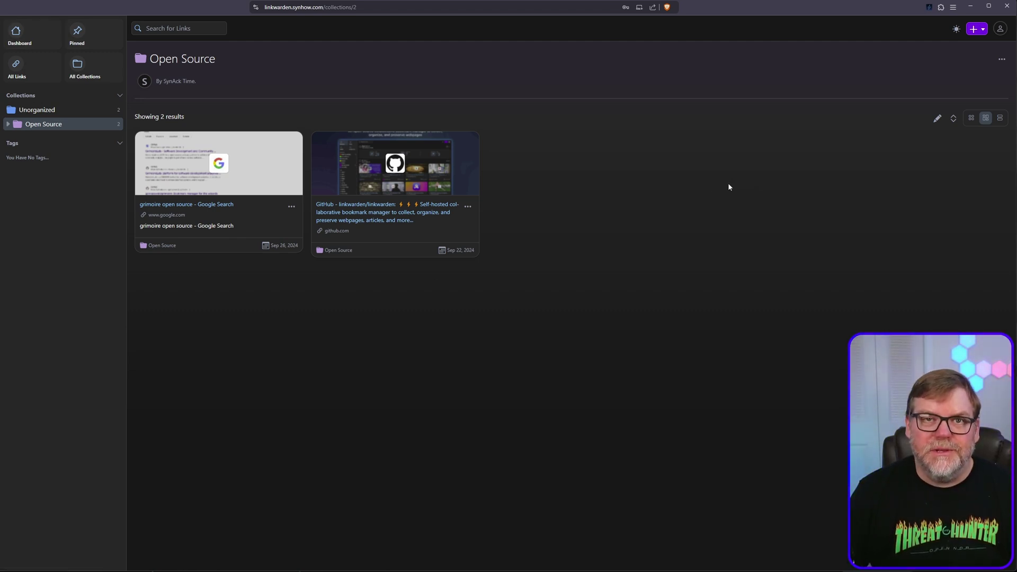
{"action": "left_click", "coordinate": [974, 29]}
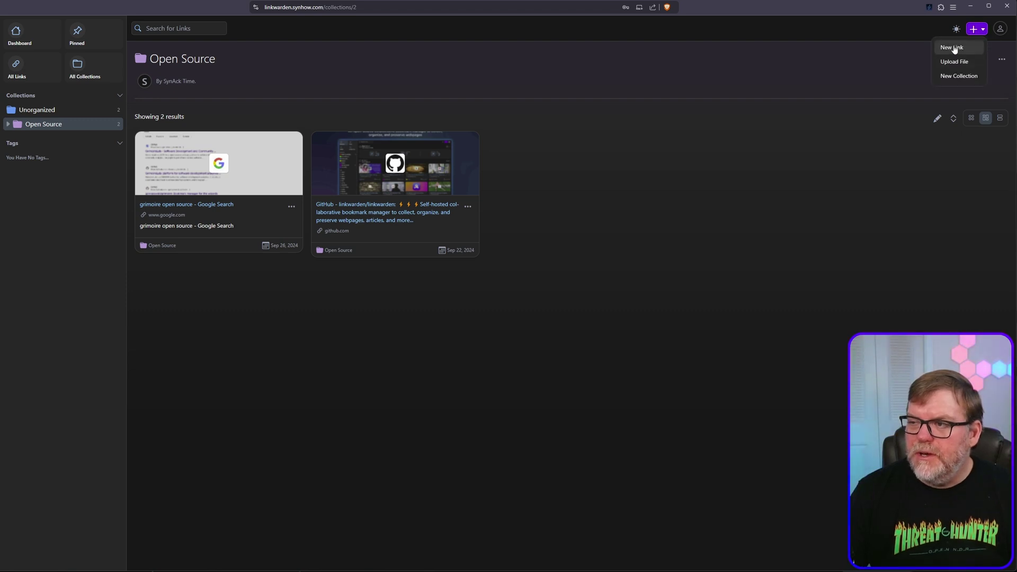
{"action": "left_click", "coordinate": [953, 47]}
{"action": "left_click", "coordinate": [448, 299]}
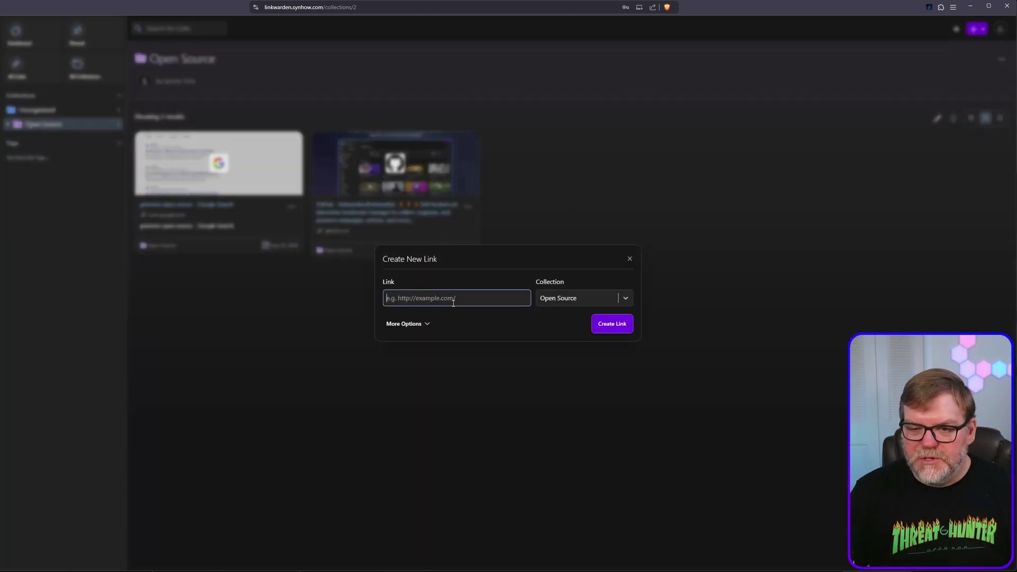
{"action": "type", "text": "https://docmost.com/"}
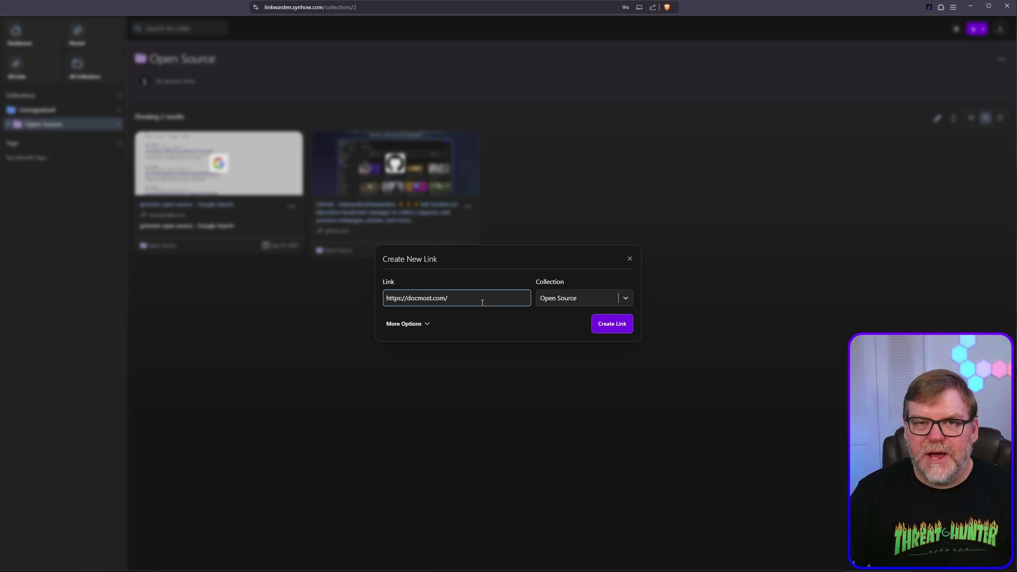
{"action": "left_click", "coordinate": [407, 323]}
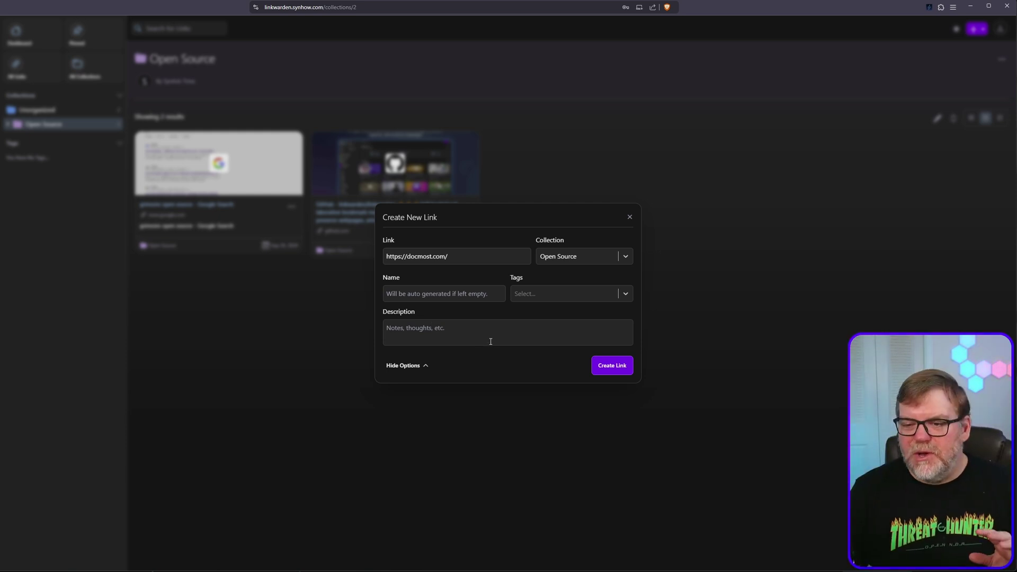
{"action": "left_click", "coordinate": [608, 366]}
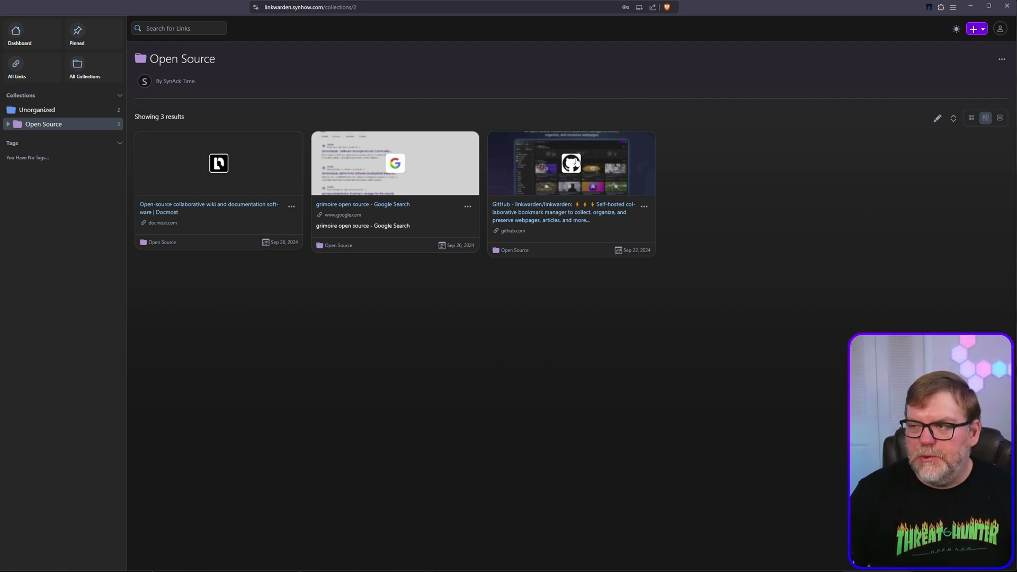
Visit the Docmost site from its card, then view its Edit Link form without changing anything
{"action": "left_click", "coordinate": [202, 206]}
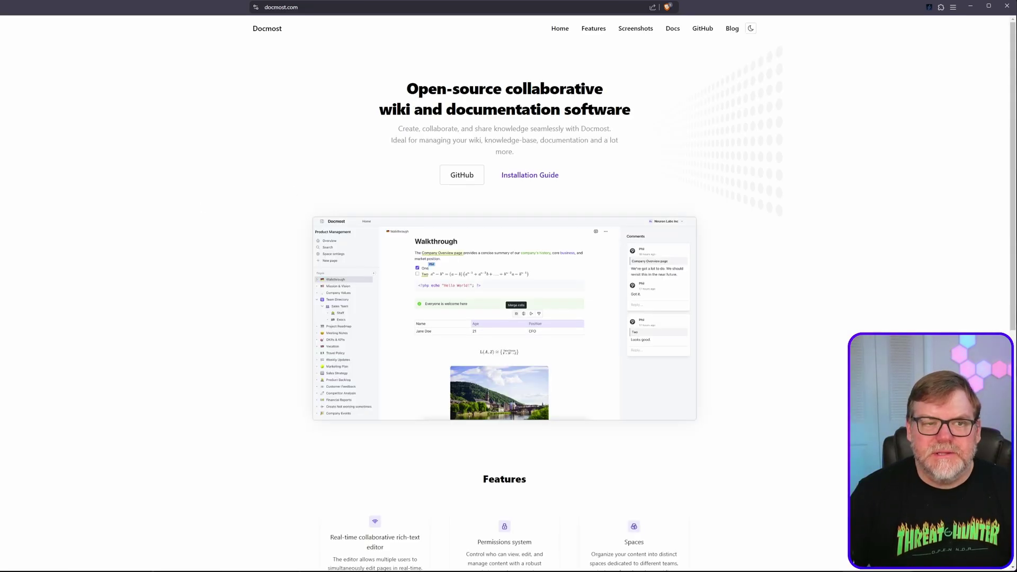
{"action": "key", "text": "alt+Left"}
{"action": "left_click", "coordinate": [292, 207]}
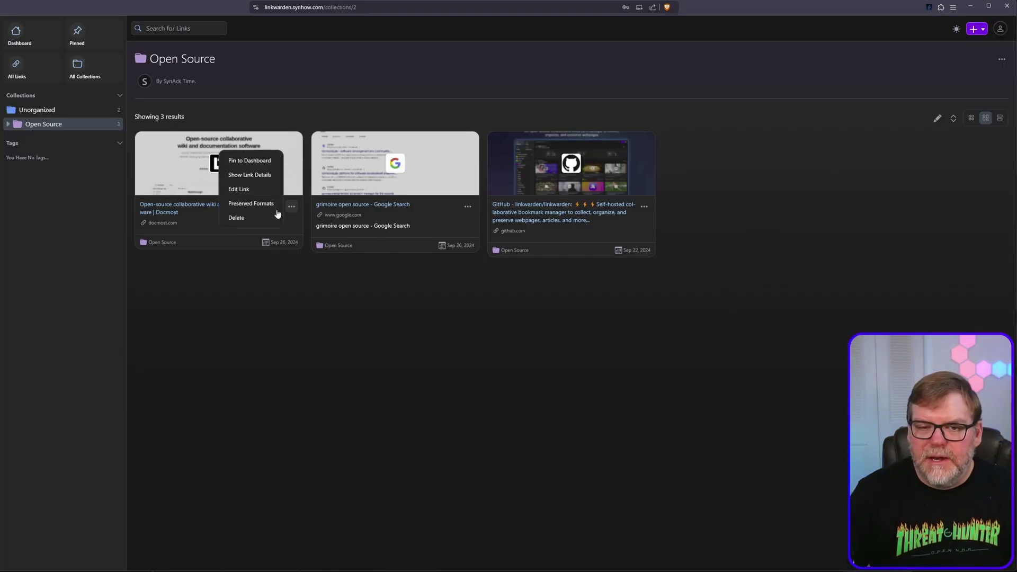
{"action": "left_click", "coordinate": [239, 190]}
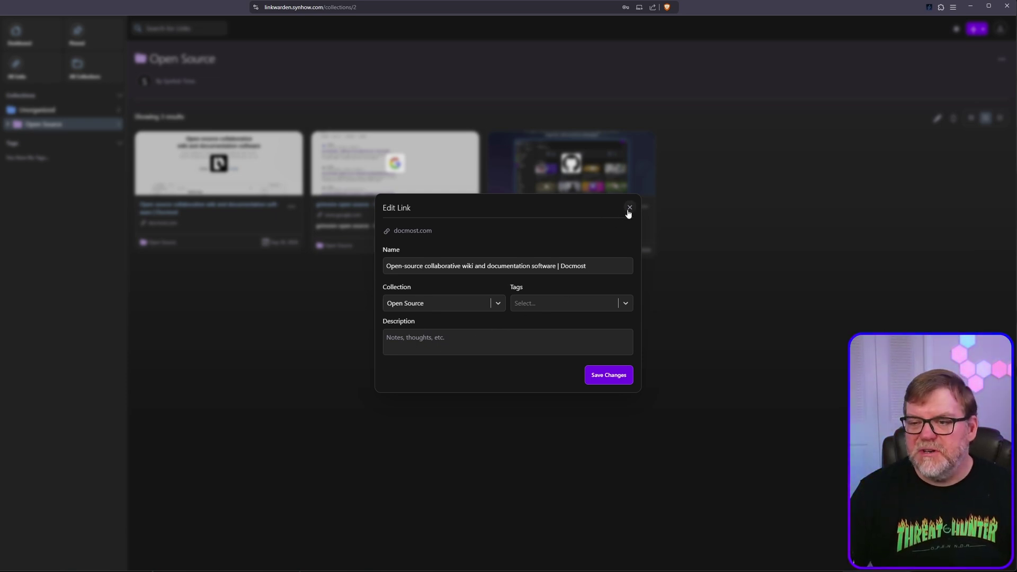
{"action": "left_click", "coordinate": [629, 208]}
Check the Docmost link's preserved formats, then show its details reading 'No description provided.'
{"action": "left_click", "coordinate": [292, 207]}
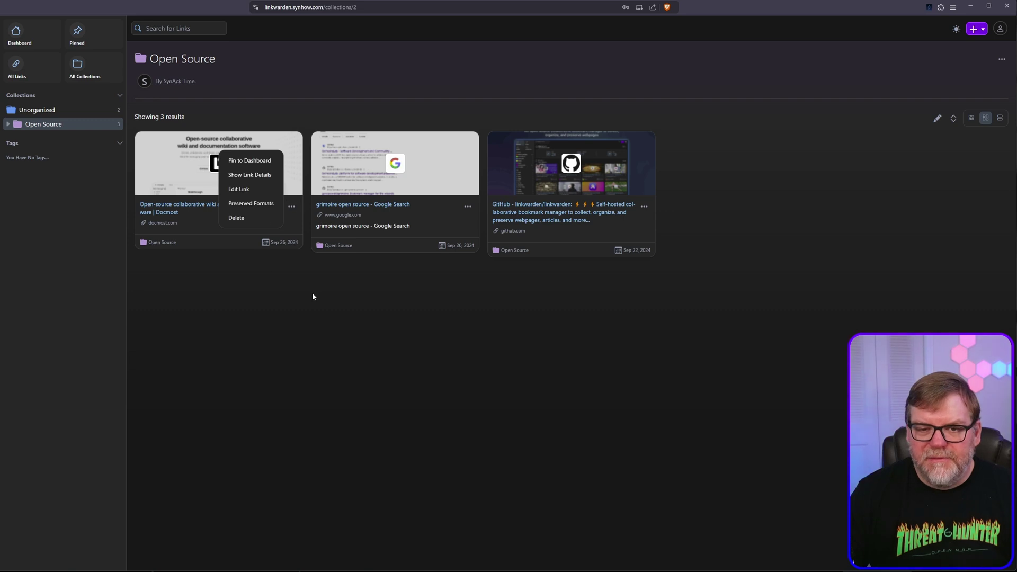
{"action": "left_click", "coordinate": [256, 203]}
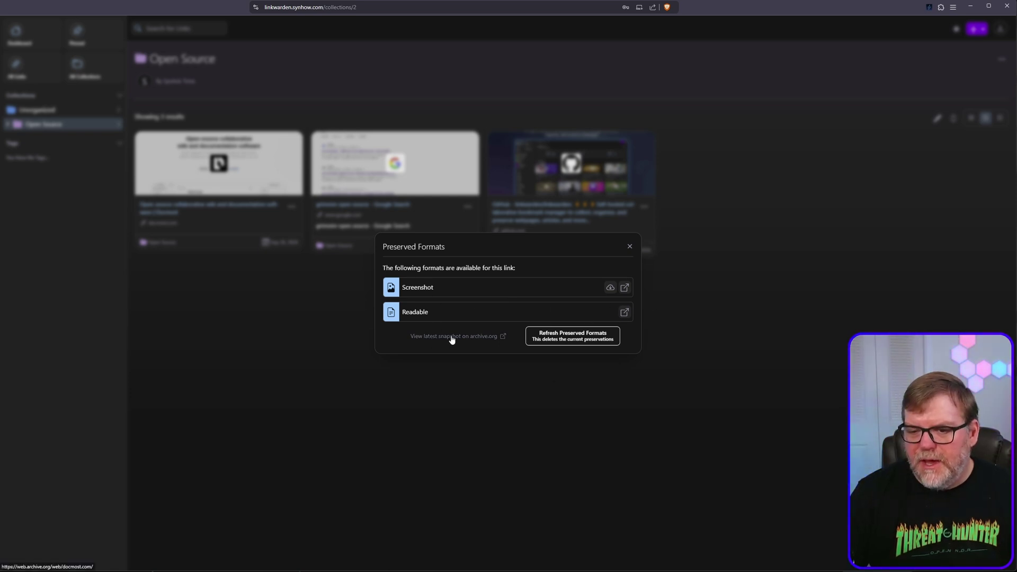
{"action": "left_click", "coordinate": [630, 247]}
{"action": "left_click", "coordinate": [291, 206]}
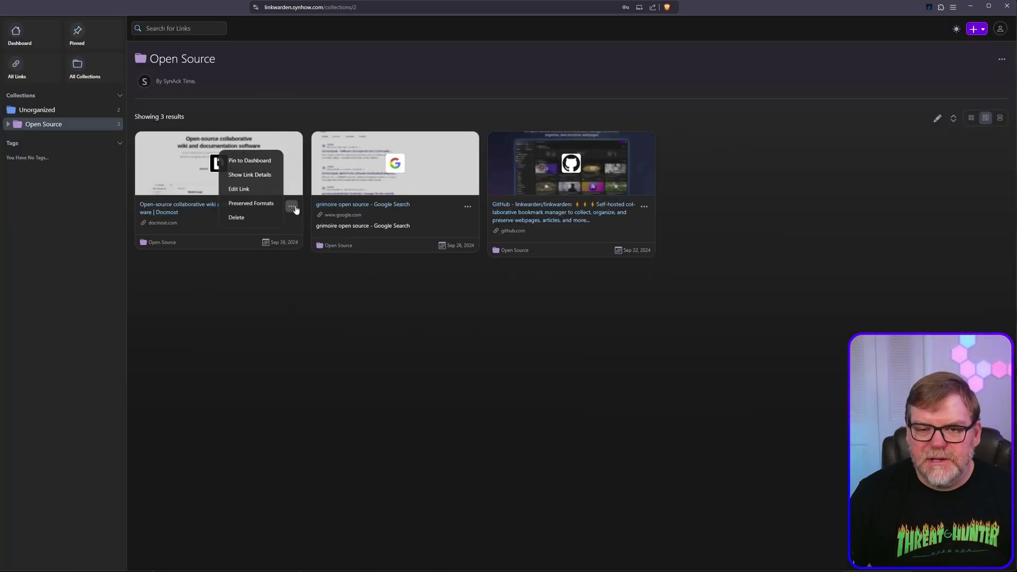
{"action": "left_click", "coordinate": [258, 175]}
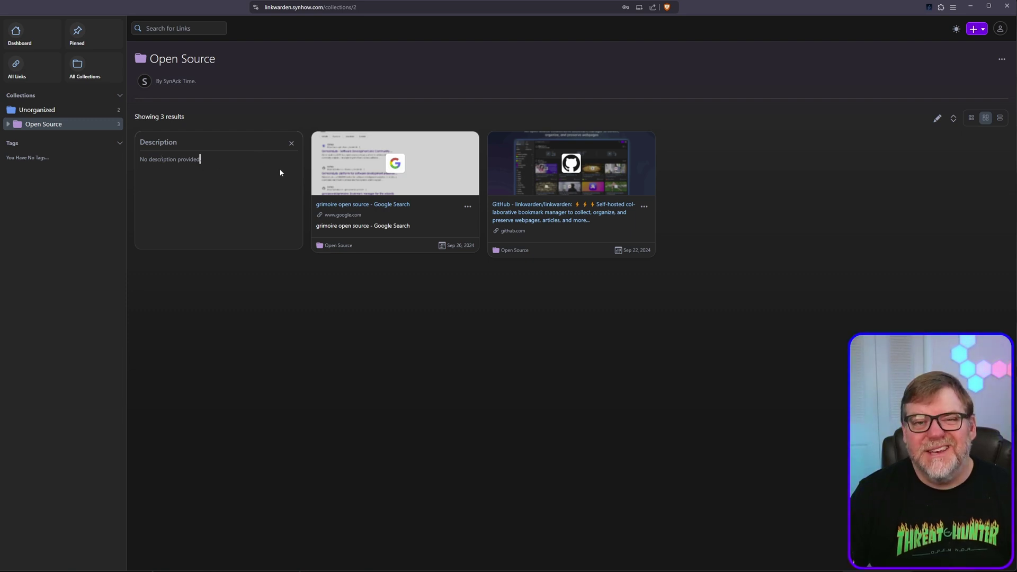
Close the details and save the Docmost link with its collection left as Open Source
{"action": "left_click", "coordinate": [290, 143]}
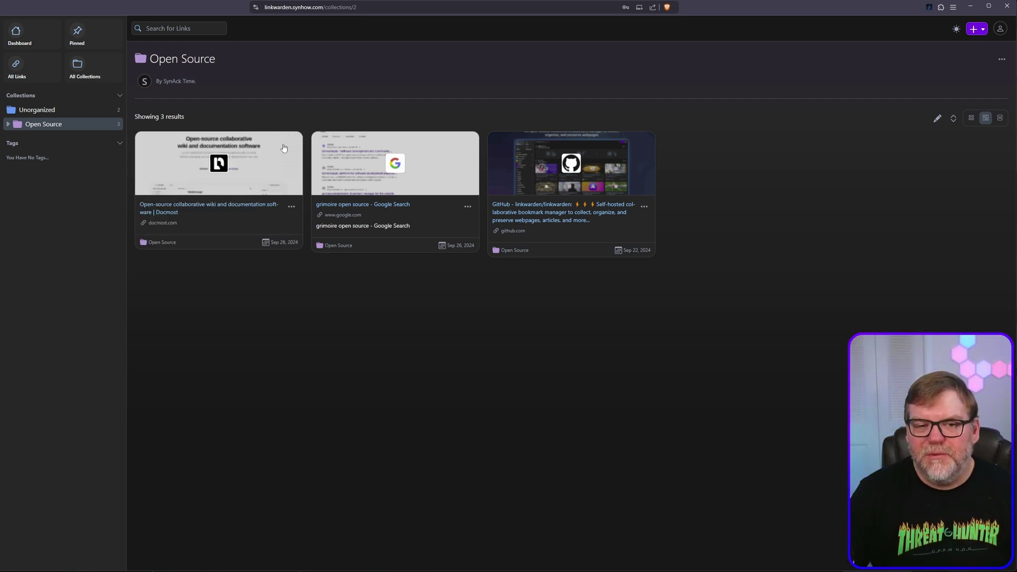
{"action": "left_click", "coordinate": [291, 207]}
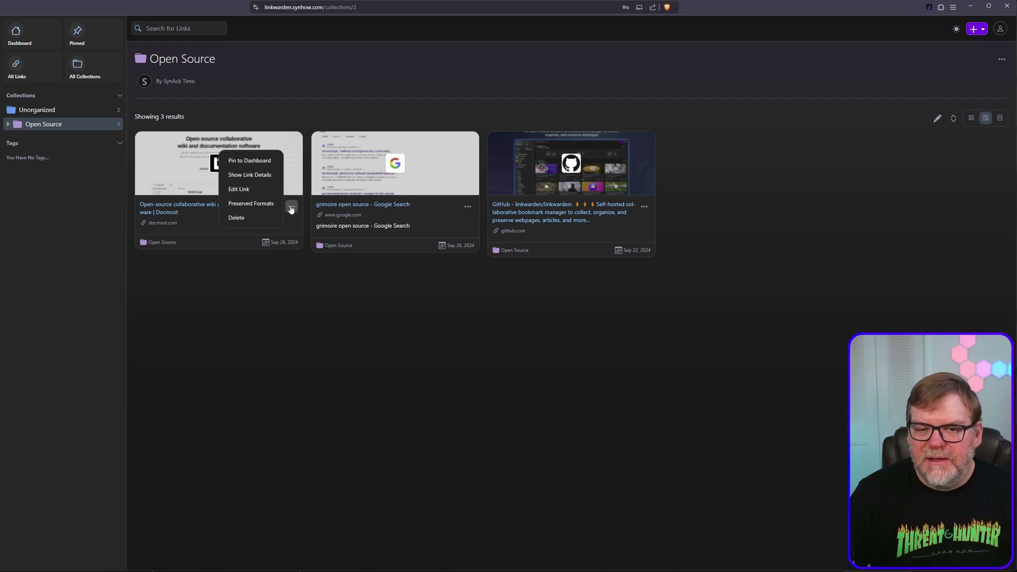
{"action": "left_click", "coordinate": [154, 243]}
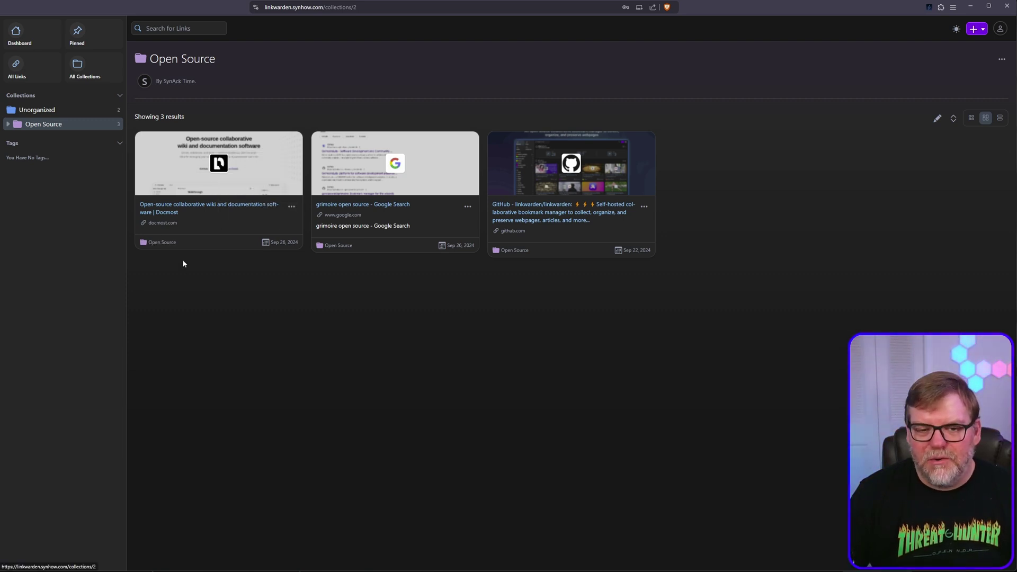
{"action": "left_click", "coordinate": [292, 207]}
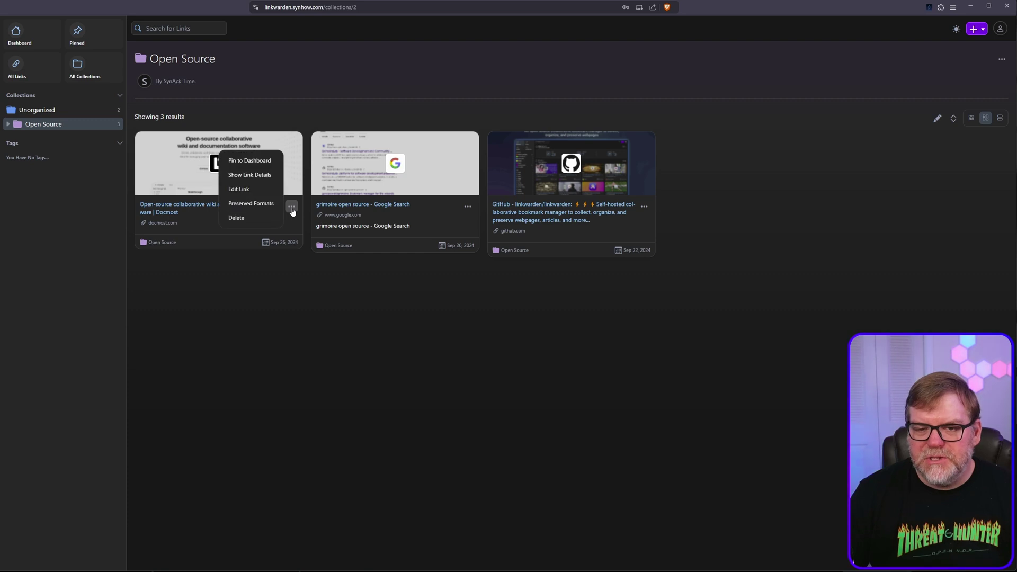
{"action": "left_click", "coordinate": [249, 189]}
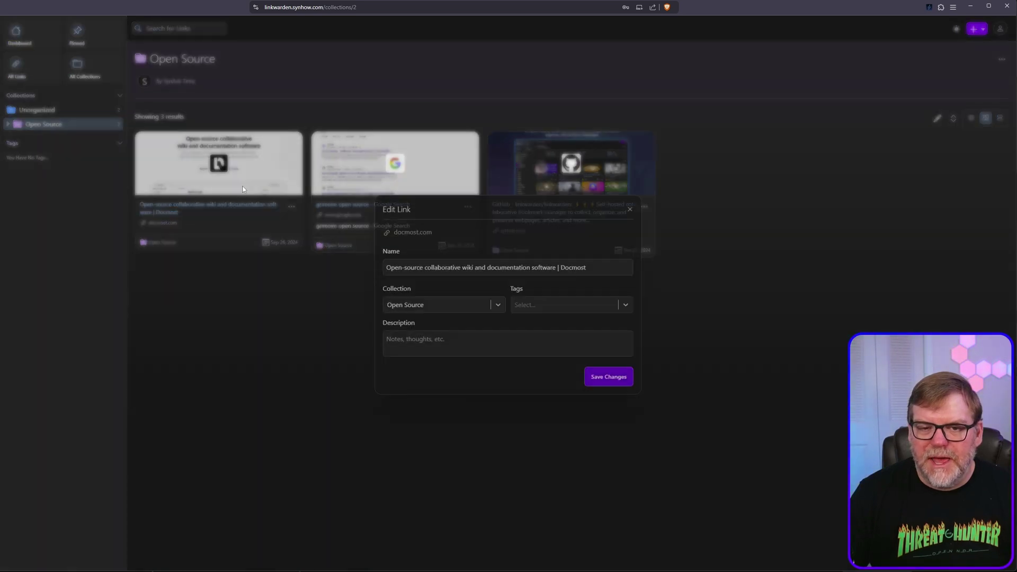
{"action": "left_click", "coordinate": [498, 303]}
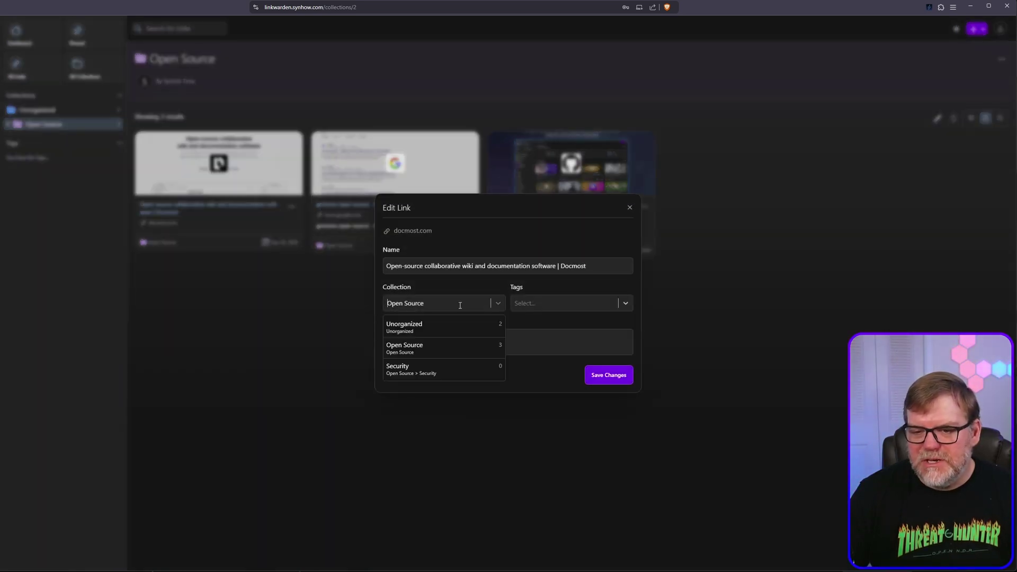
{"action": "left_click", "coordinate": [419, 355]}
{"action": "left_click", "coordinate": [608, 377]}
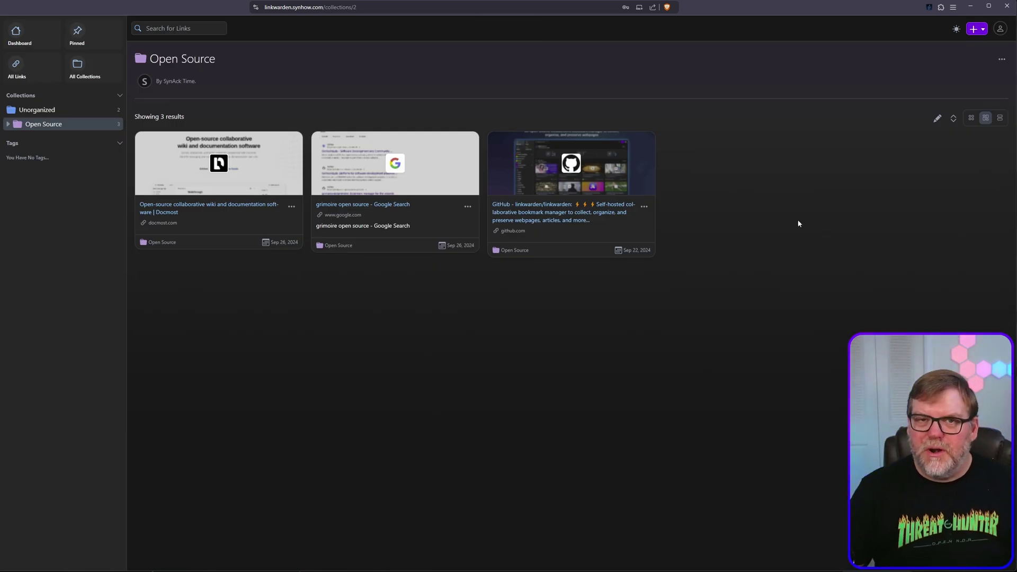
Try the compact, detailed and other view layouts for the collection's links
{"action": "left_click", "coordinate": [970, 118]}
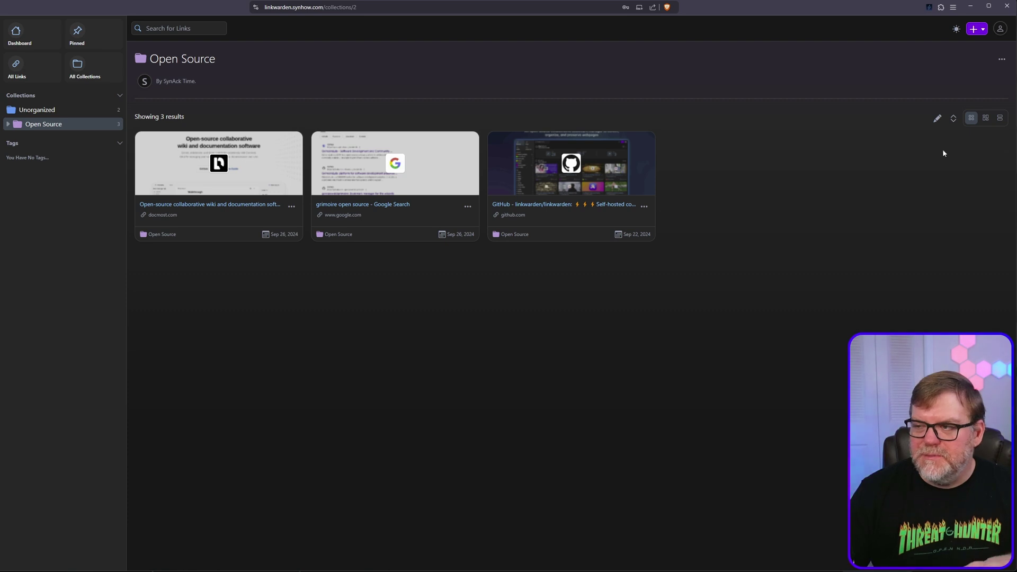
{"action": "left_click", "coordinate": [983, 120]}
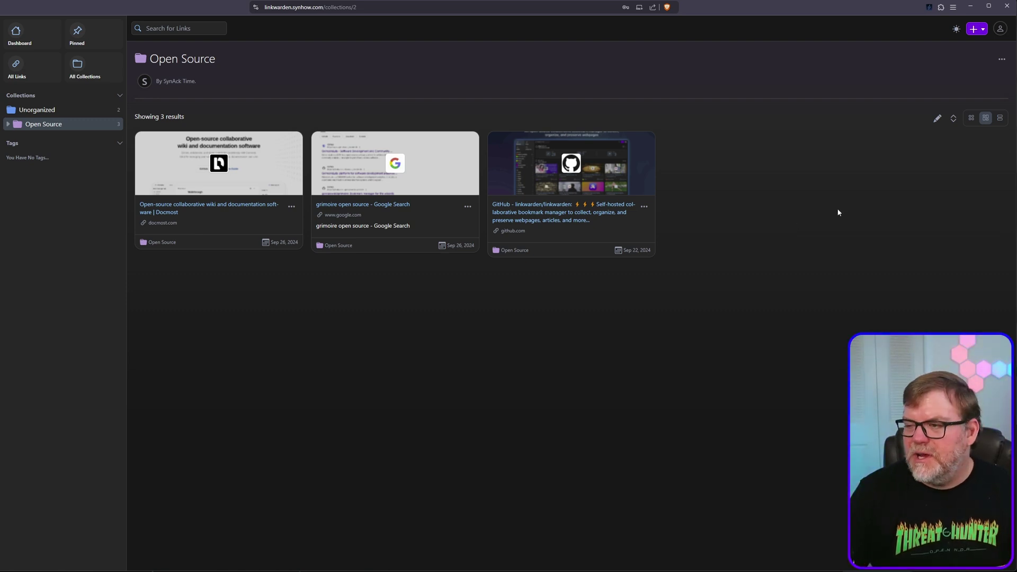
{"action": "left_click", "coordinate": [1000, 117]}
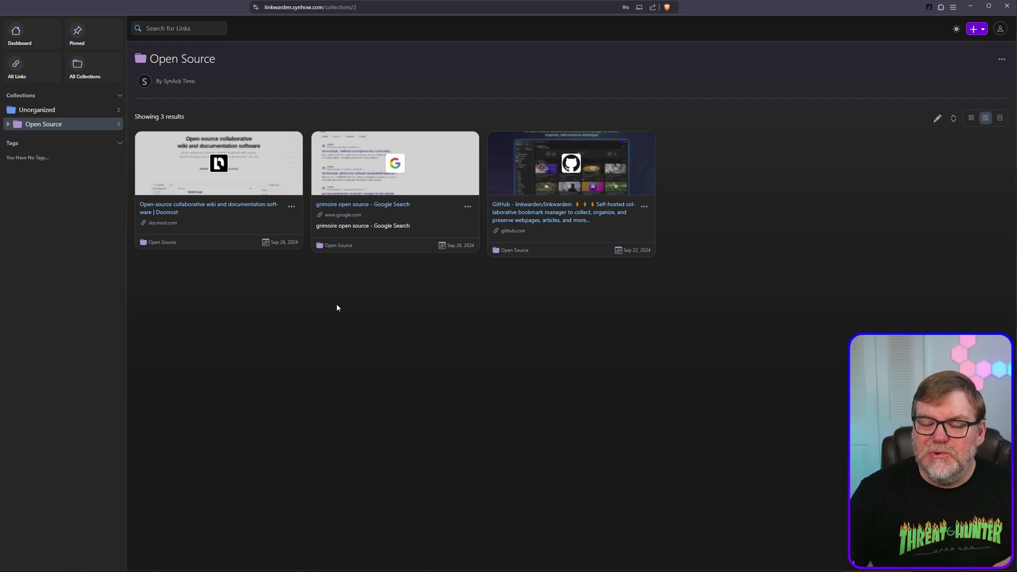
In Server Administration, create a user with a display name, a username and a temporary password
{"action": "left_click", "coordinate": [999, 29]}
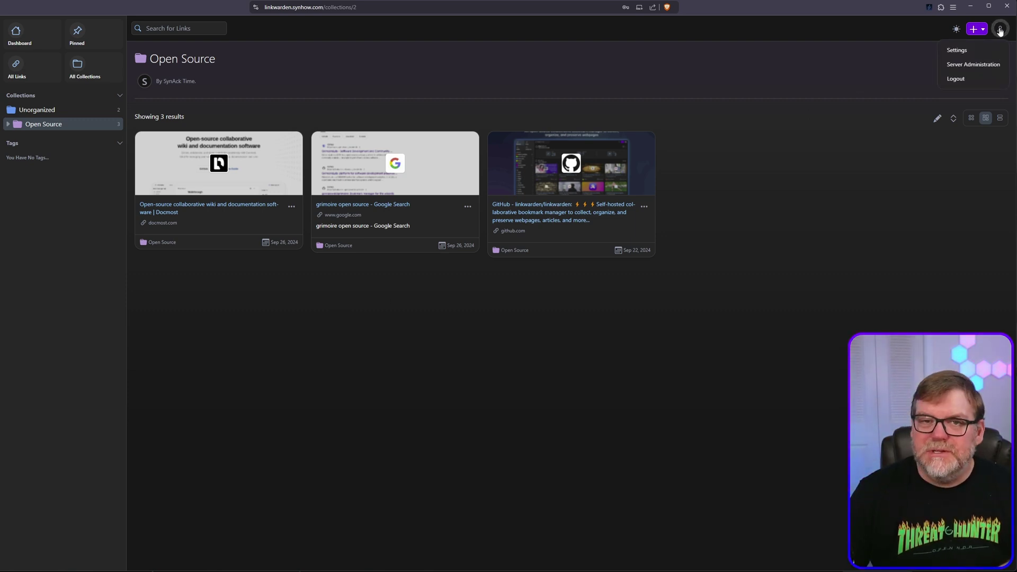
{"action": "left_click", "coordinate": [963, 65]}
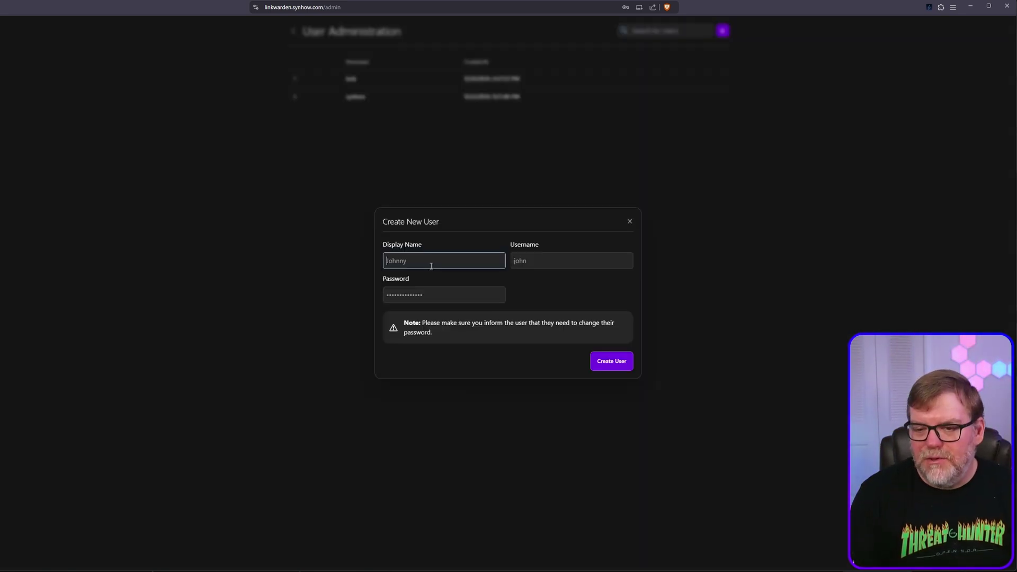
{"action": "type", "text": "J"}
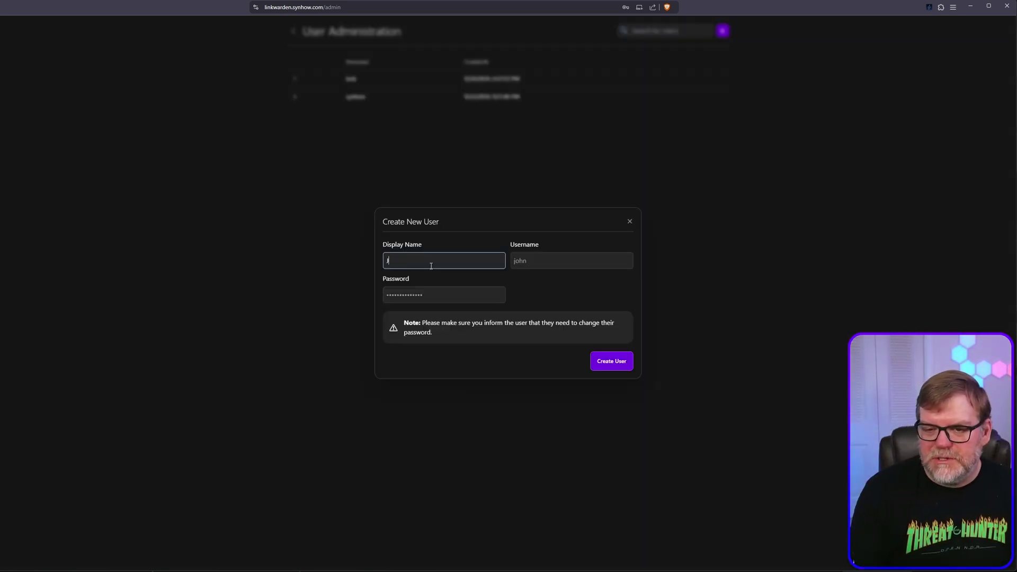
{"action": "type", "text": "oe Bob"}
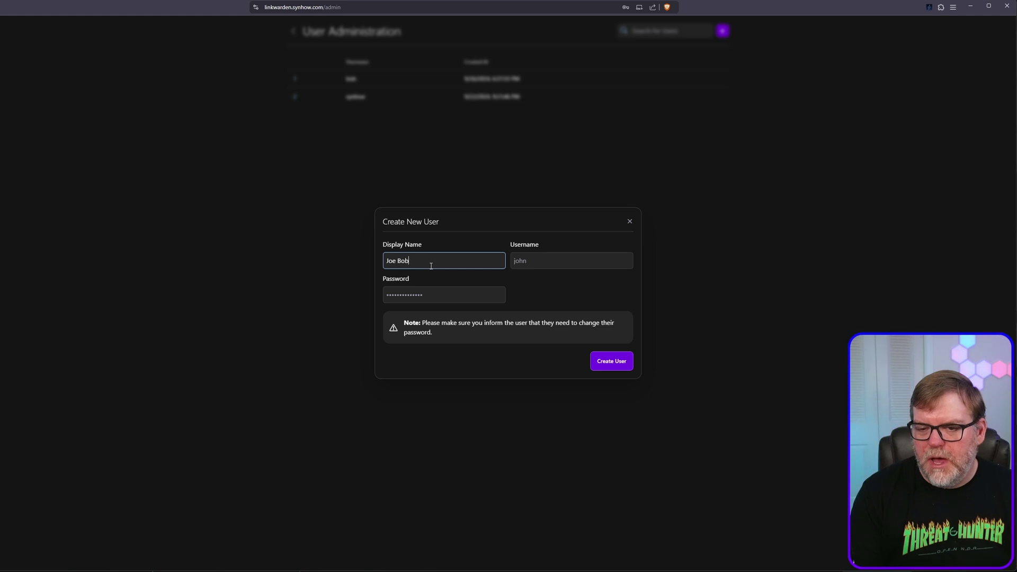
{"action": "key", "text": "Tab"}
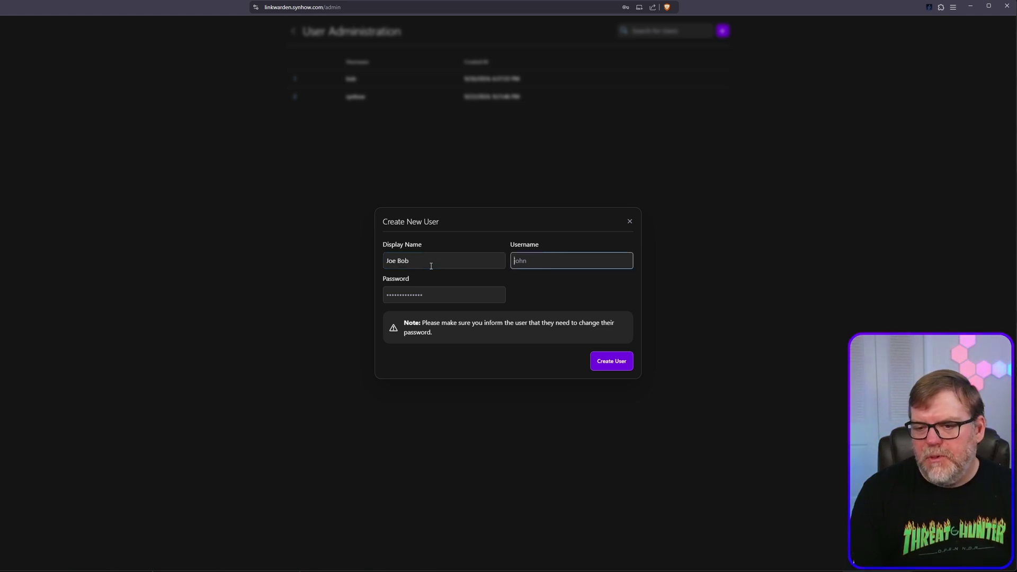
{"action": "type", "text": "joe"}
{"action": "key", "text": "Tab"}
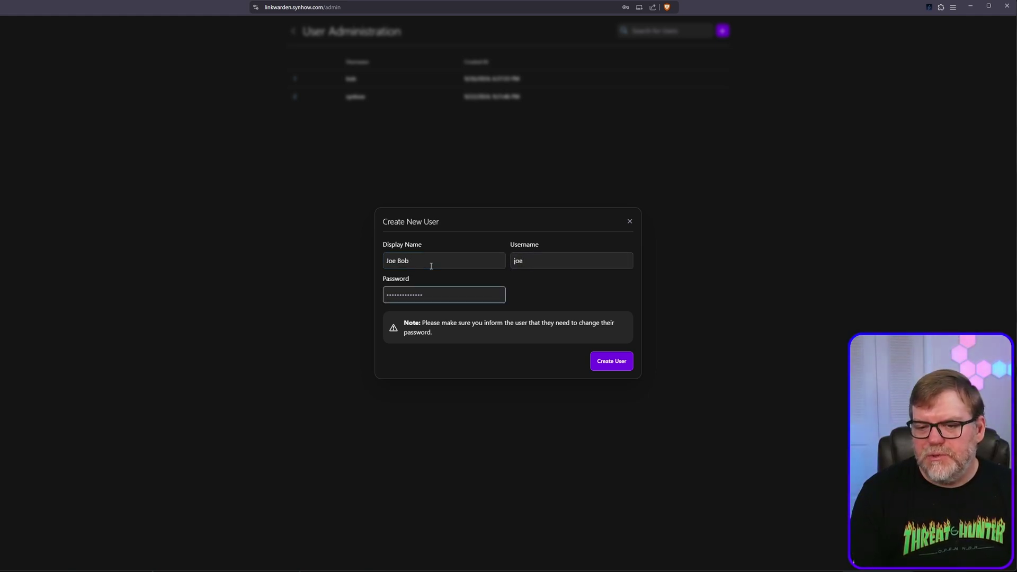
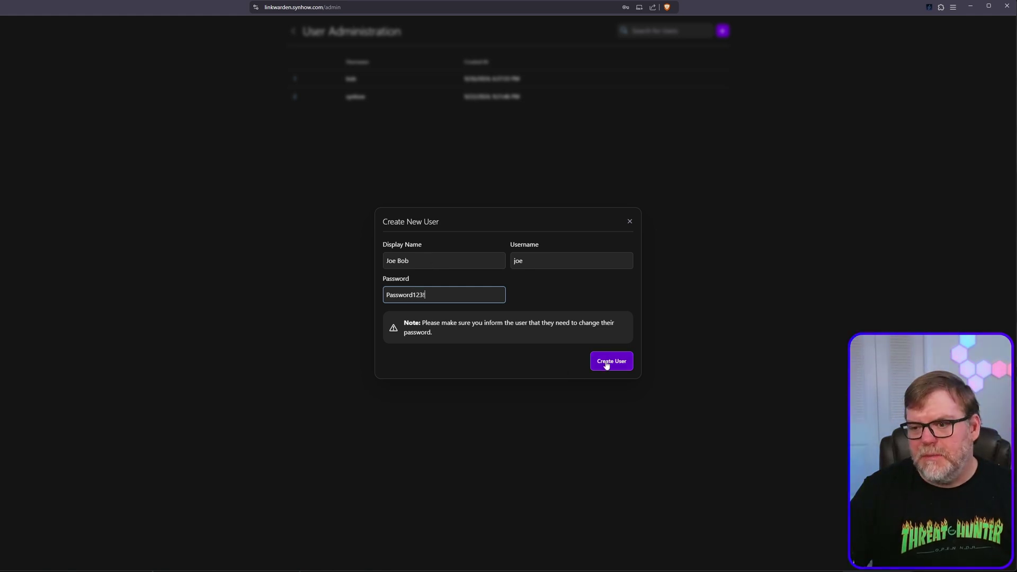
{"action": "left_click", "coordinate": [606, 364]}
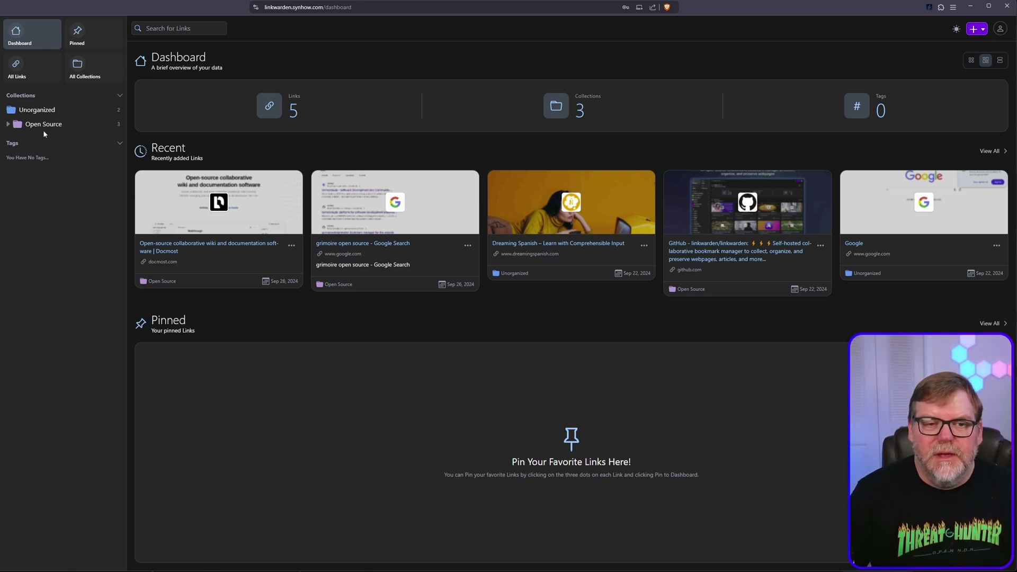
Create a Kali sub-collection under Security with a new colour and description 'Everything Kali Related'
{"action": "left_click", "coordinate": [8, 124]}
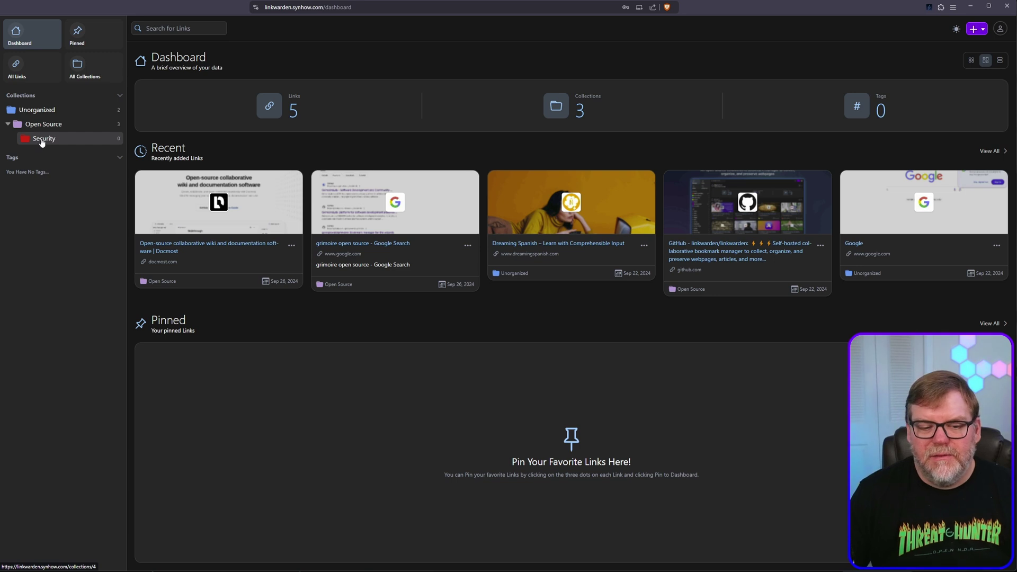
{"action": "left_click", "coordinate": [40, 140]}
{"action": "left_click", "coordinate": [1002, 60]}
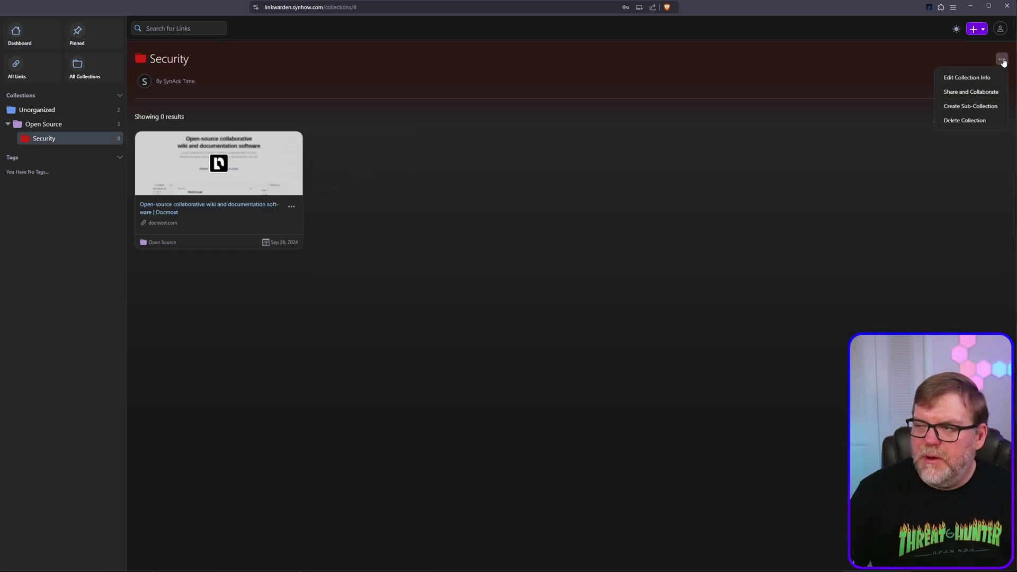
{"action": "left_click", "coordinate": [953, 109]}
{"action": "left_click", "coordinate": [432, 271]}
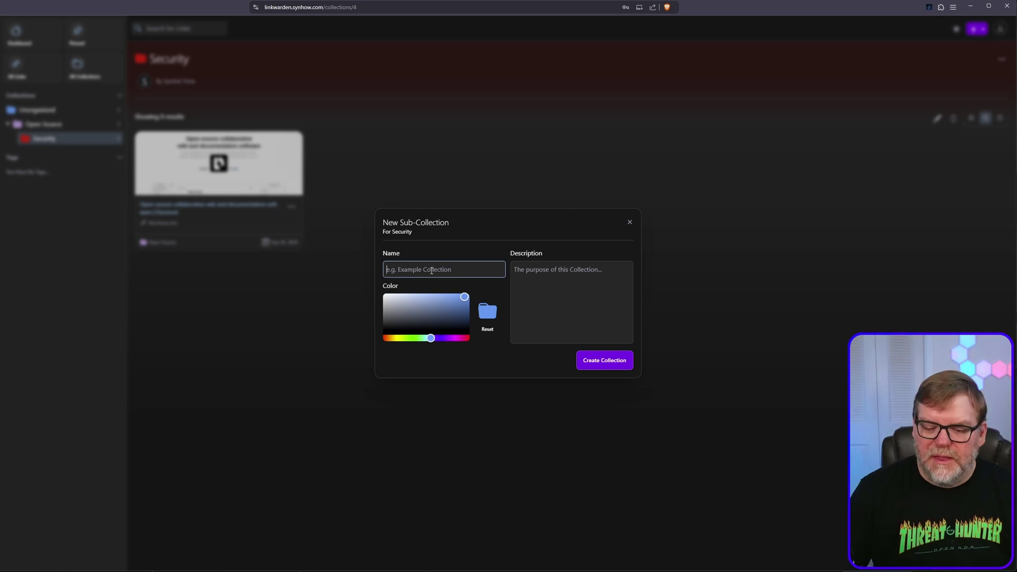
{"action": "type", "text": "Kali"}
{"action": "left_click_drag", "start_coordinate": [465, 309], "coordinate": [460, 299]}
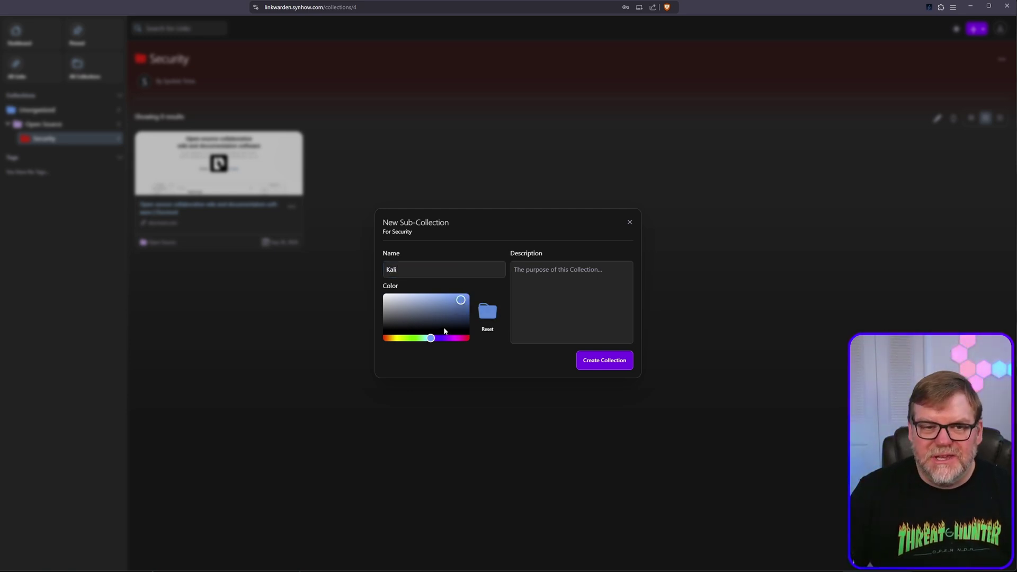
{"action": "left_click", "coordinate": [596, 304]}
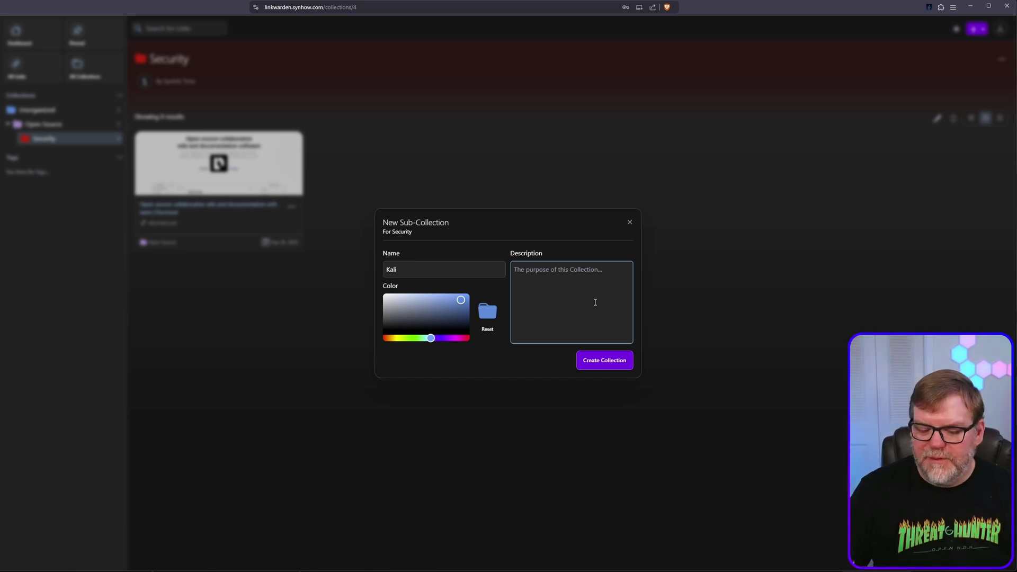
{"action": "type", "text": "K"}
{"action": "key", "text": "BackSpace"}
{"action": "type", "text": "E"}
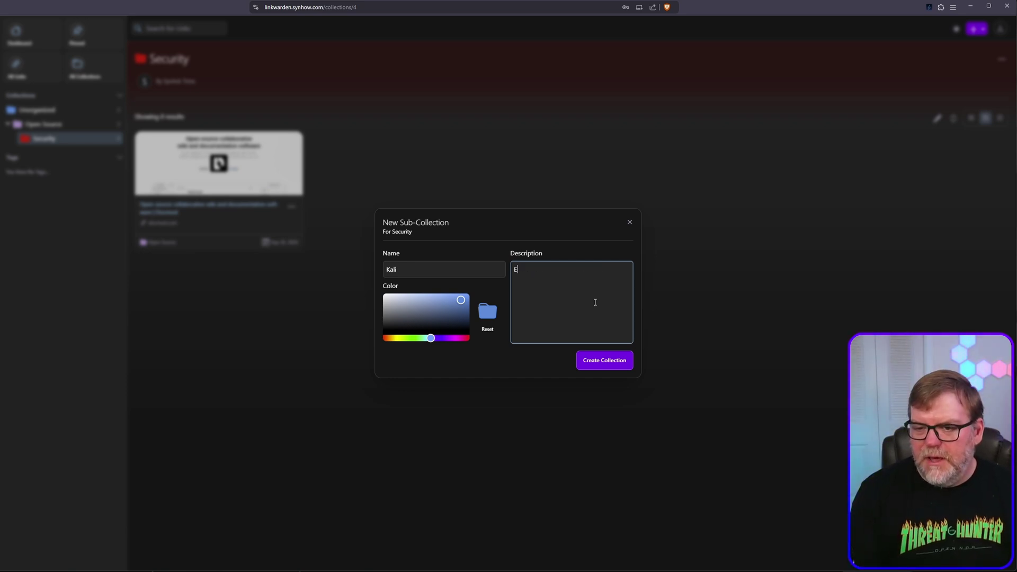
{"action": "type", "text": "verything Kali Related"}
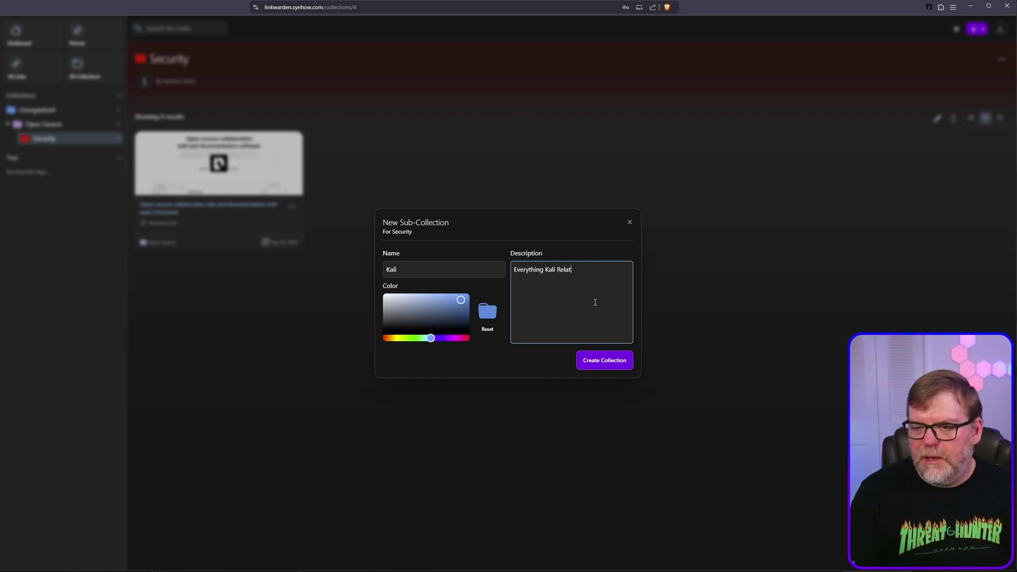
{"action": "left_click", "coordinate": [603, 362]}
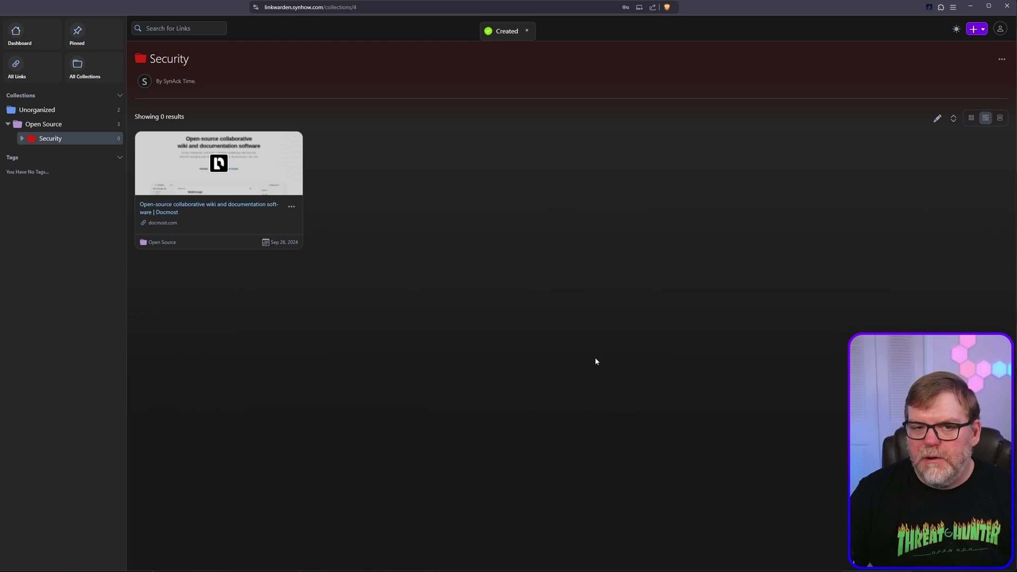
Expand Security to reveal Kali, then go to the Open Source collection
{"action": "left_click", "coordinate": [22, 138]}
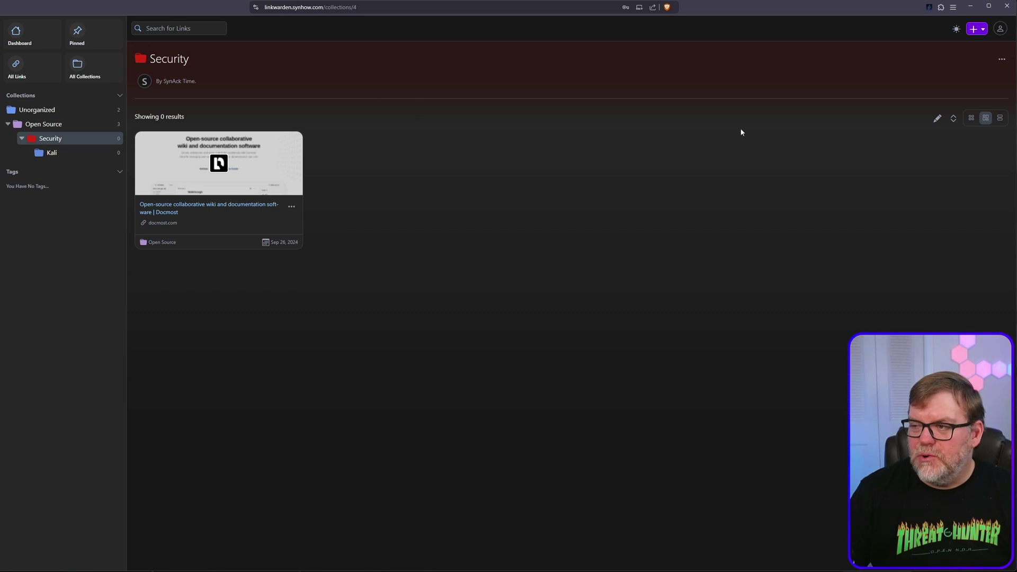
{"action": "left_click", "coordinate": [1001, 60]}
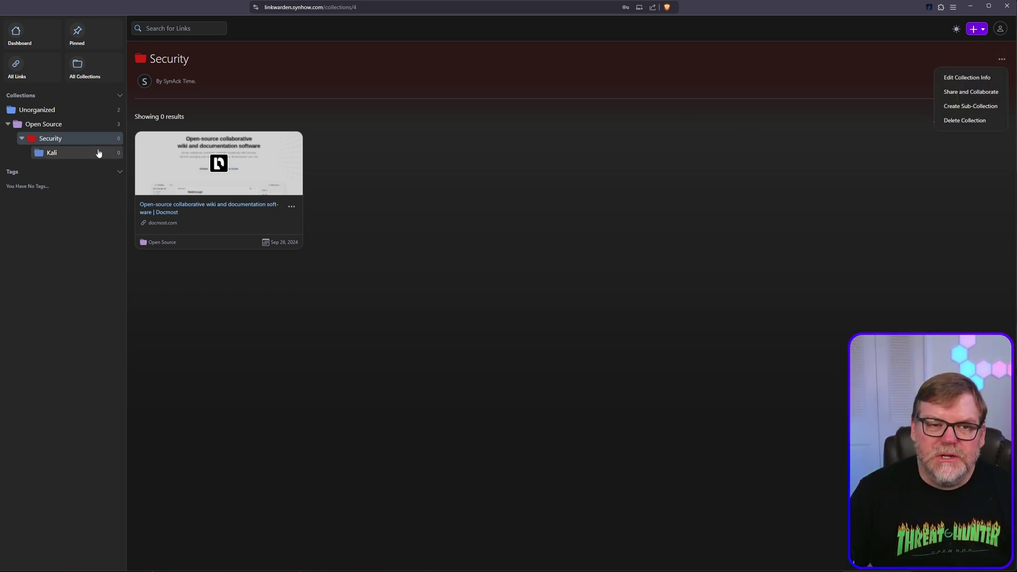
{"action": "left_click", "coordinate": [54, 125]}
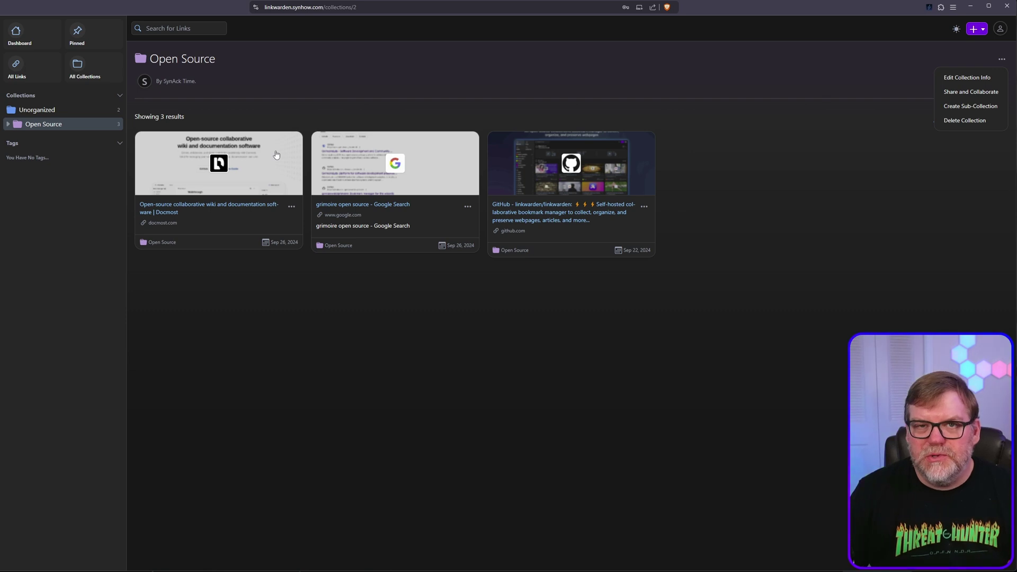
Open the Open Source sharing settings, leaving the collection private
{"action": "left_click", "coordinate": [951, 141]}
{"action": "left_click", "coordinate": [1001, 57]}
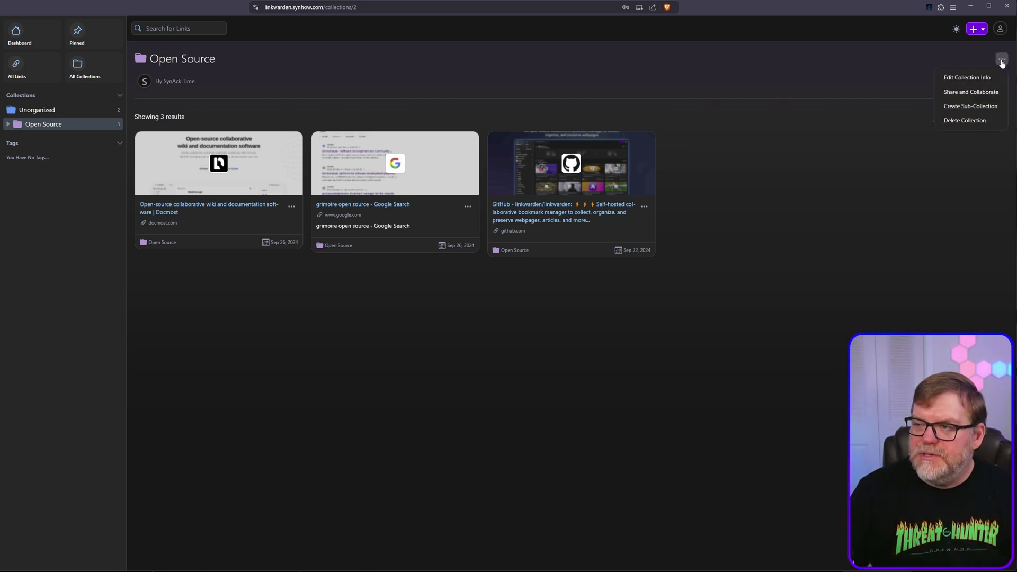
{"action": "left_click", "coordinate": [963, 93]}
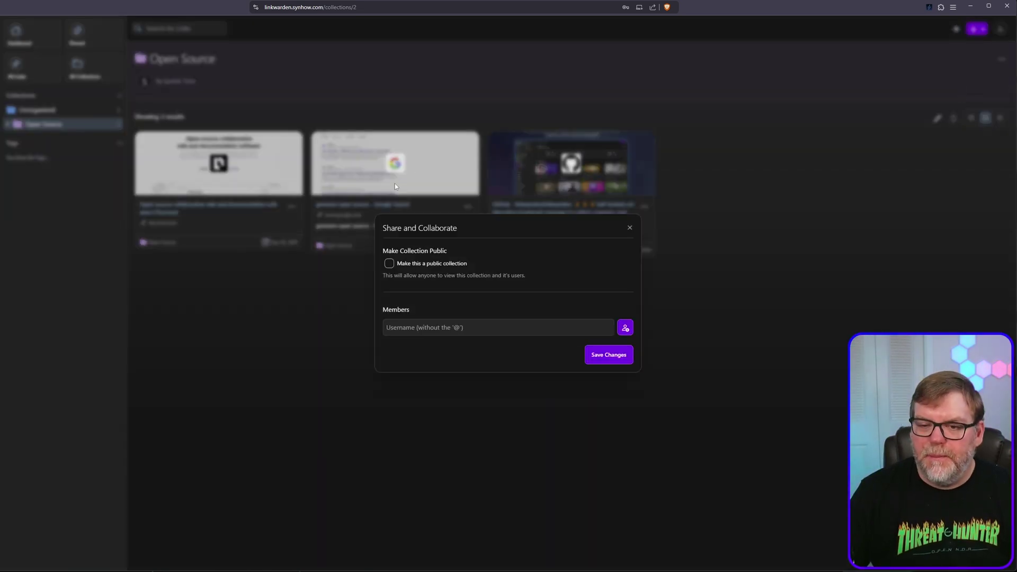
{"action": "left_click", "coordinate": [402, 263]}
{"action": "left_click", "coordinate": [389, 246]}
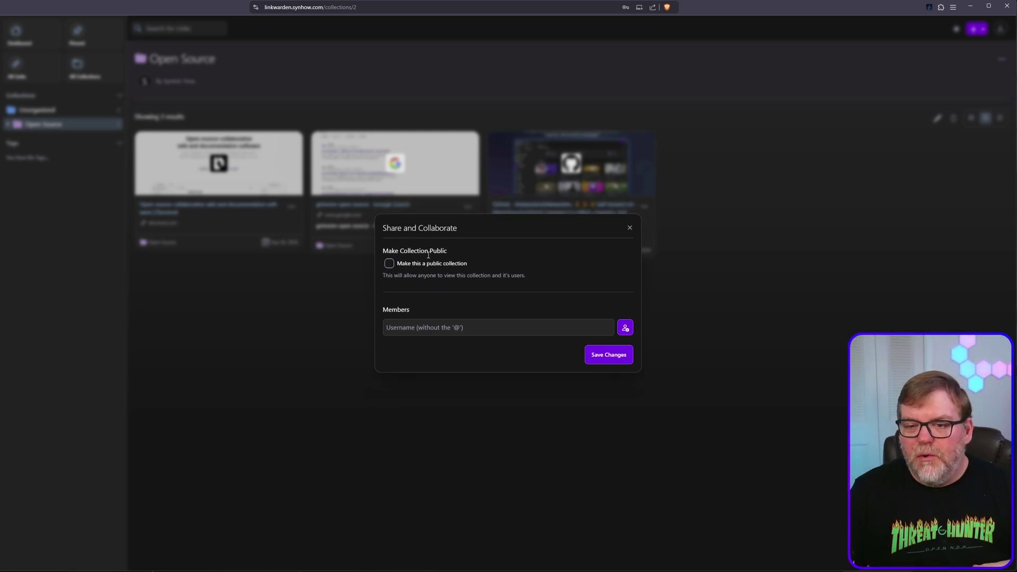
Add the new user as a collection member with Admin role and save the sharing changes
{"action": "left_click", "coordinate": [446, 327]}
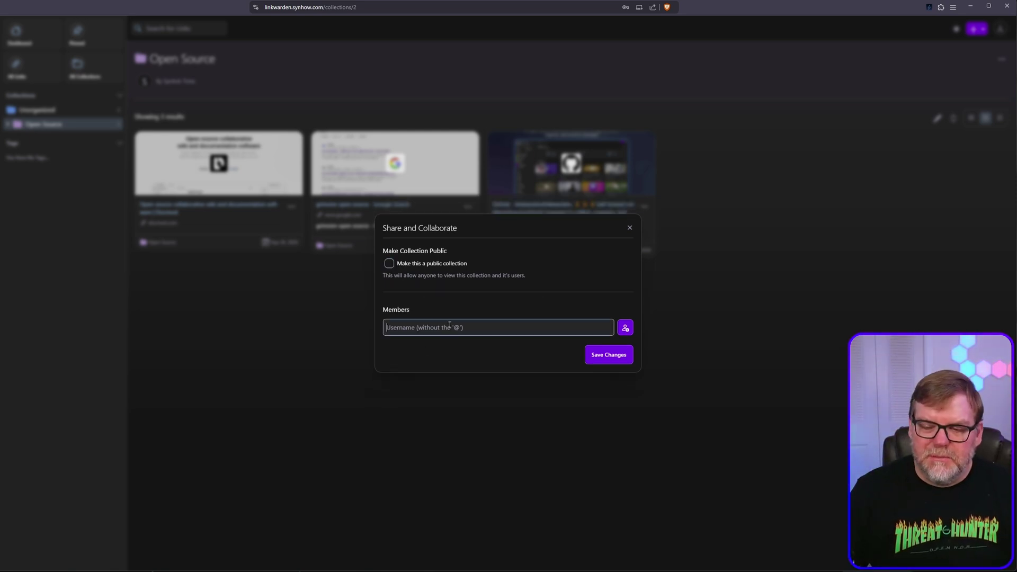
{"action": "type", "text": "j"}
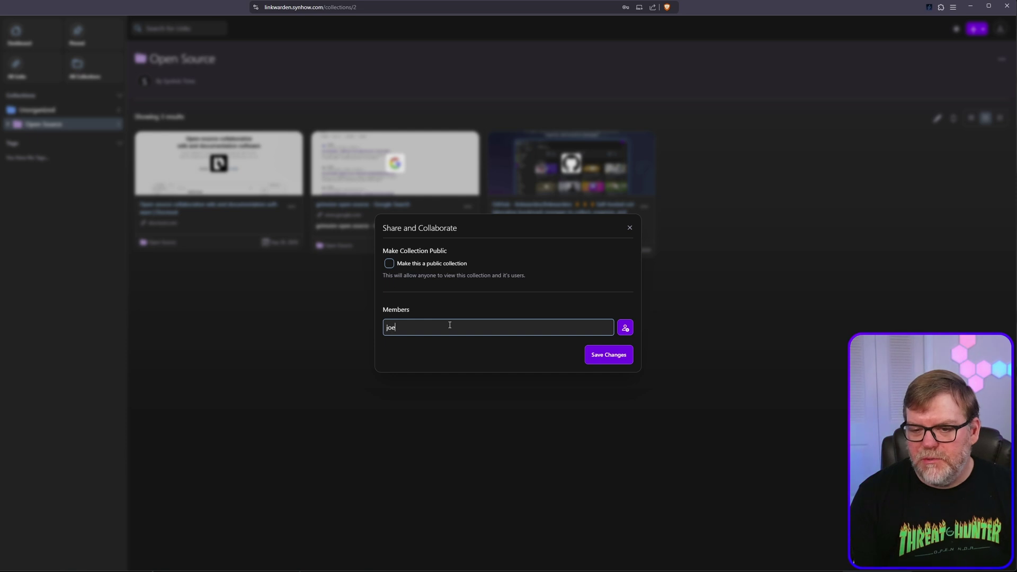
{"action": "type", "text": "oe"}
{"action": "key", "text": "Return"}
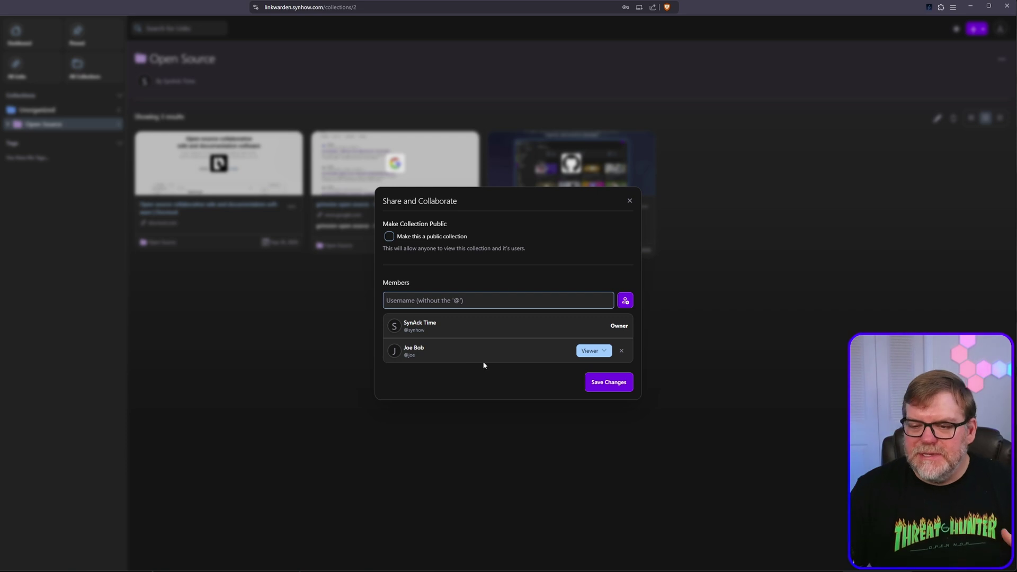
{"action": "left_click", "coordinate": [591, 352]}
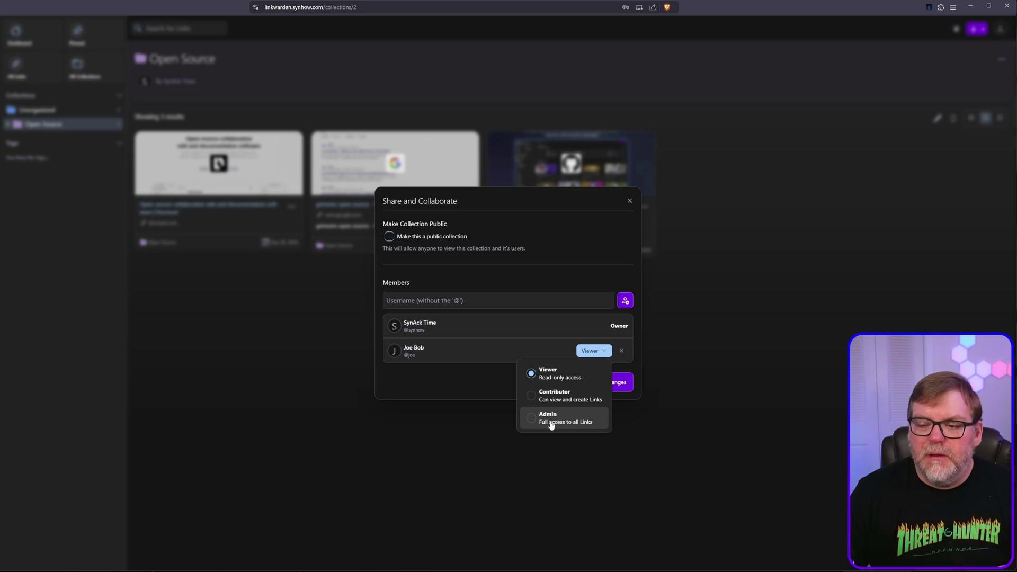
{"action": "left_click", "coordinate": [533, 422]}
{"action": "left_click", "coordinate": [593, 357]}
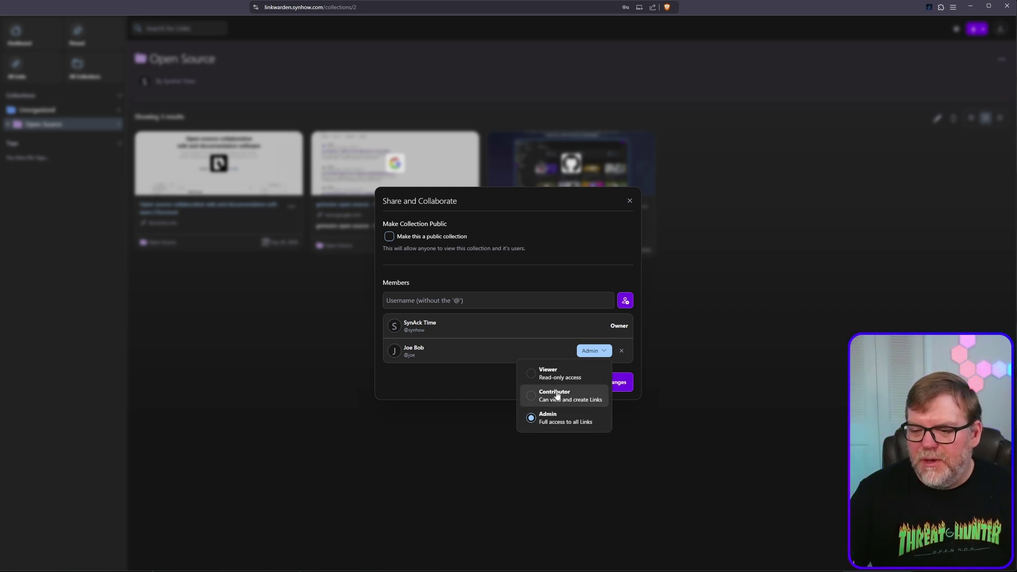
{"action": "left_click", "coordinate": [563, 360]}
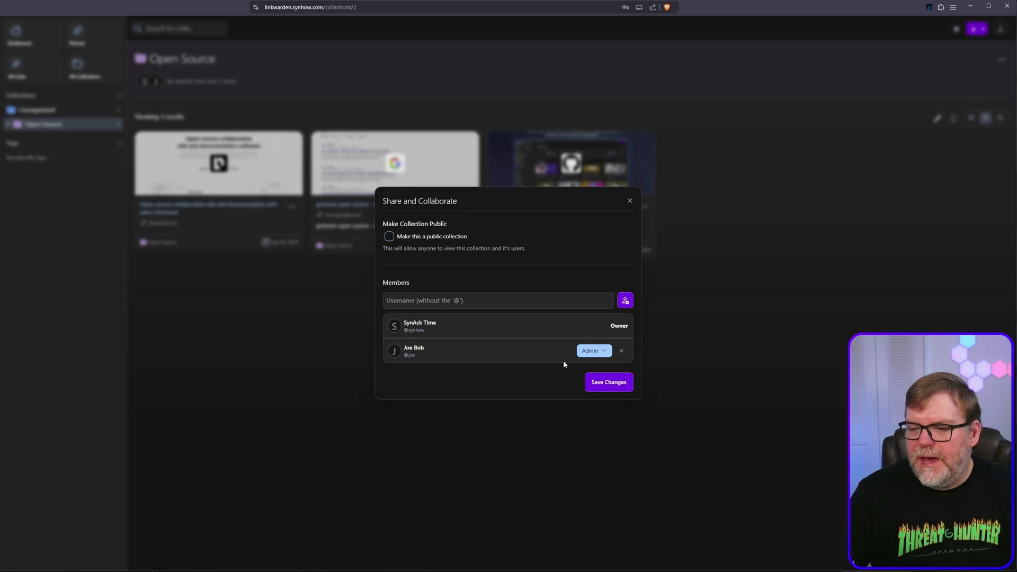
{"action": "left_click", "coordinate": [608, 388]}
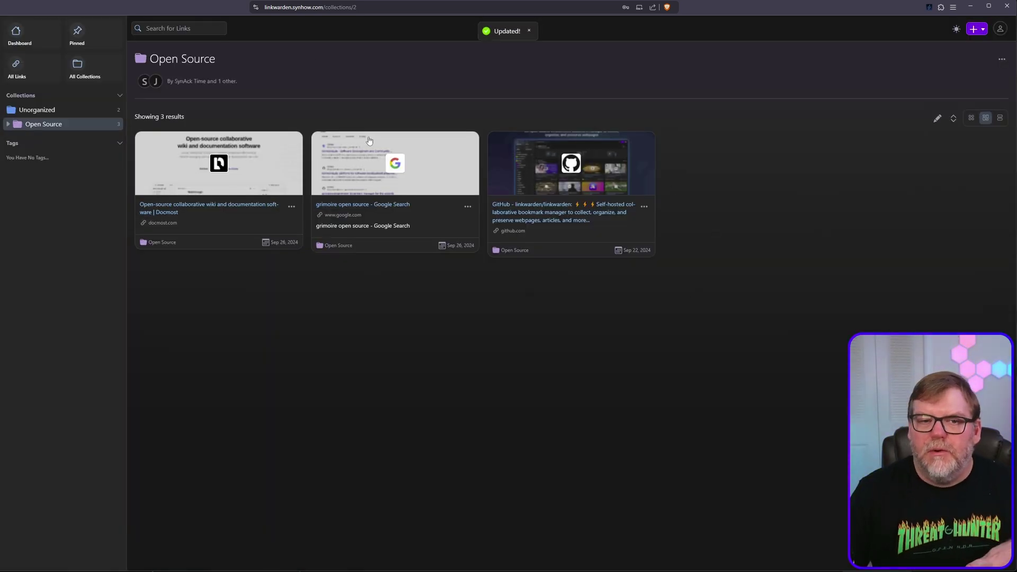
{"action": "left_click", "coordinate": [999, 29]}
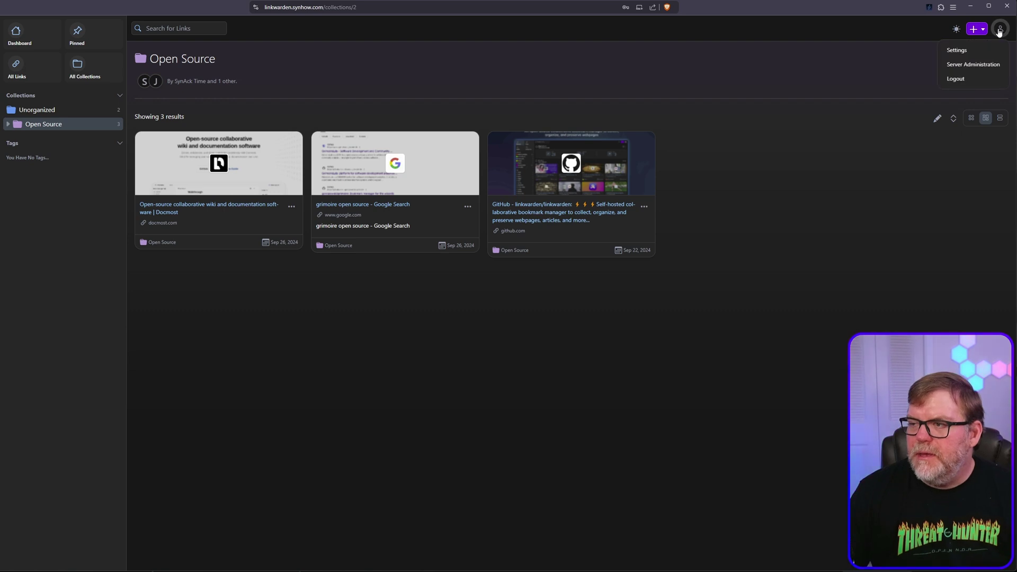
Log out, sign in with the new user's credentials, and open the shared Open Source collection
{"action": "left_click", "coordinate": [956, 79]}
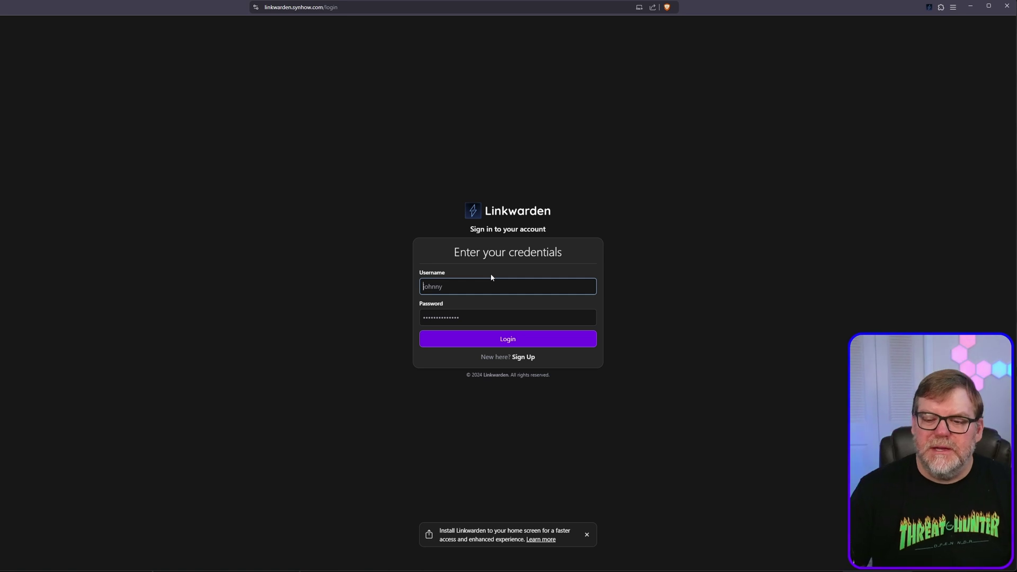
{"action": "type", "text": "joe"}
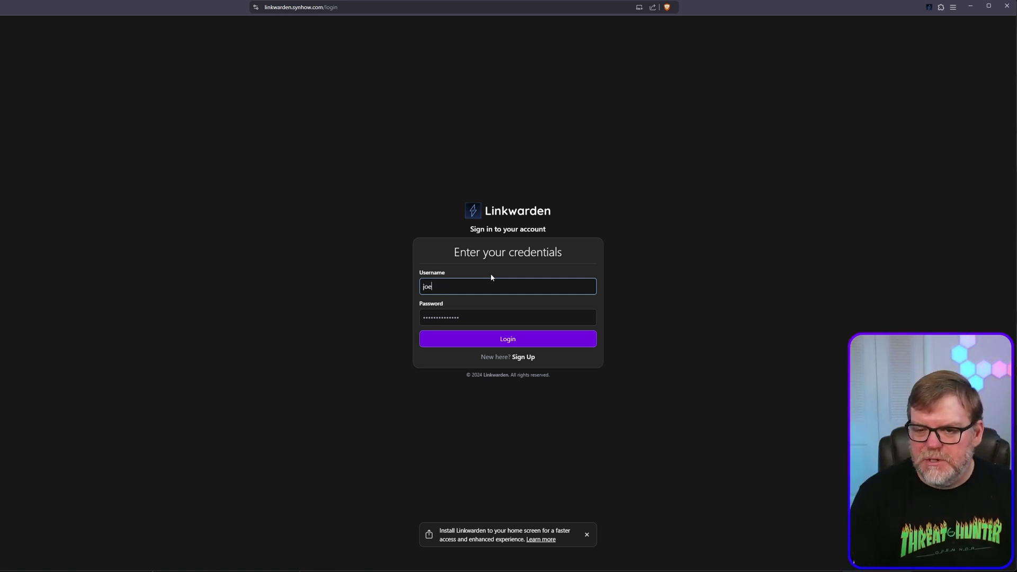
{"action": "key", "text": "Tab"}
{"action": "type", "text": "********"}
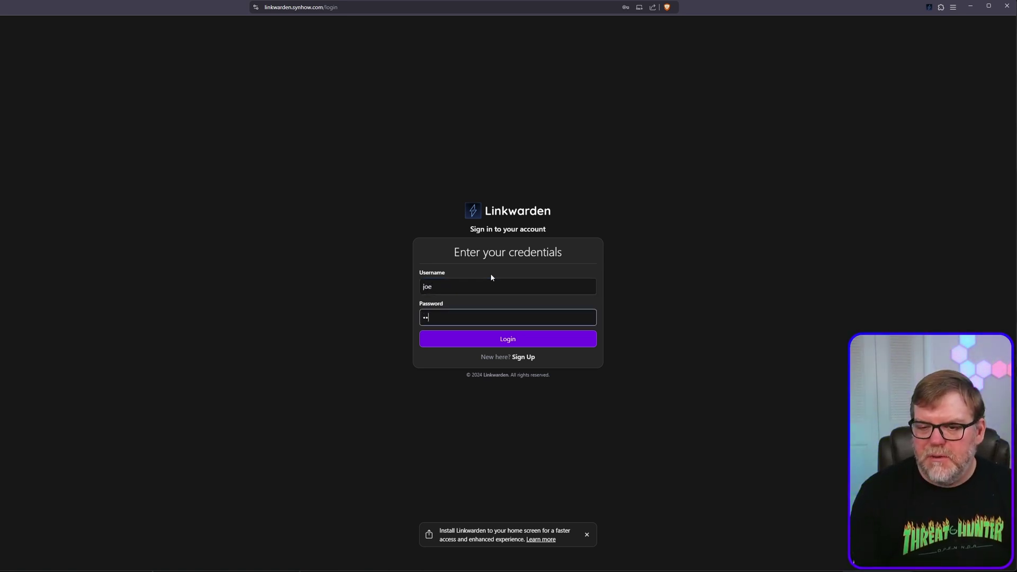
{"action": "type", "text": "****"}
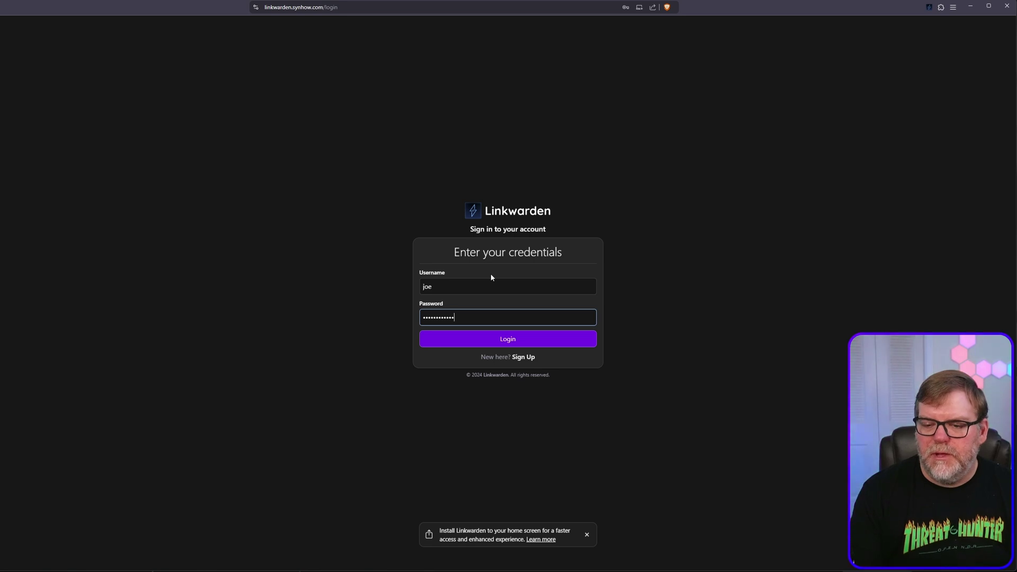
{"action": "key", "text": "Return"}
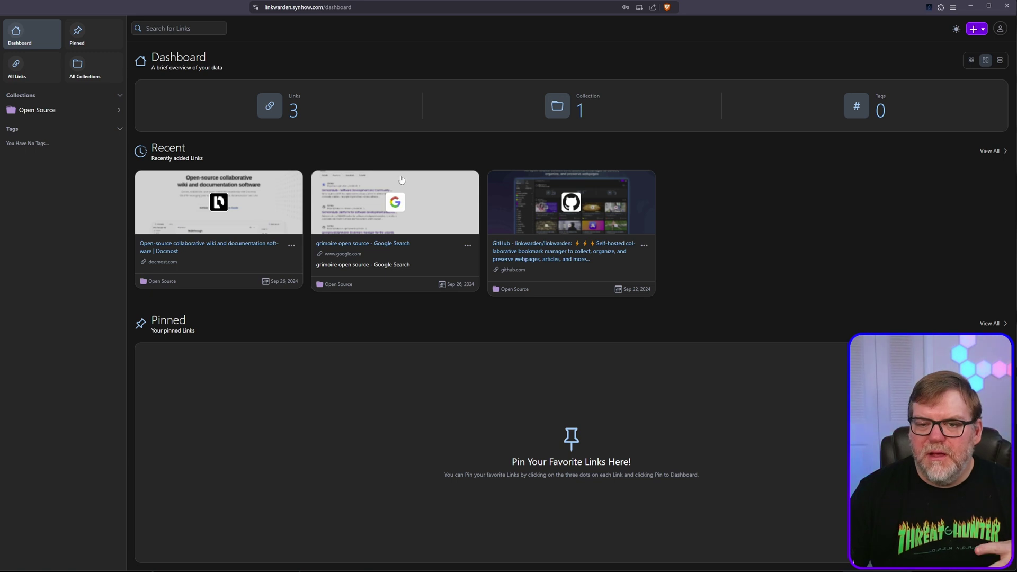
{"action": "left_click", "coordinate": [62, 109]}
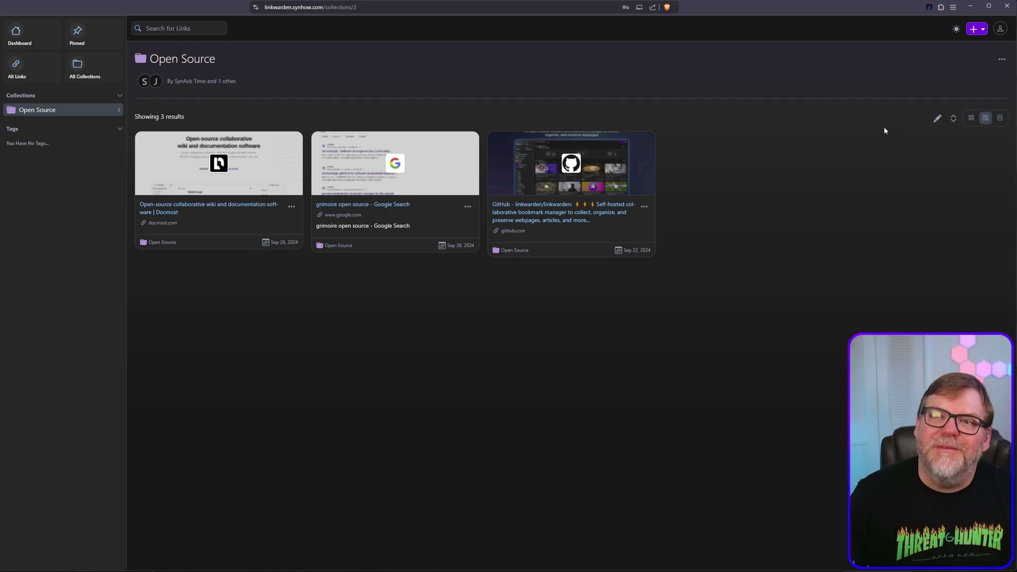
Toggle link selection mode off again and check the collection's team members
{"action": "left_click", "coordinate": [938, 118]}
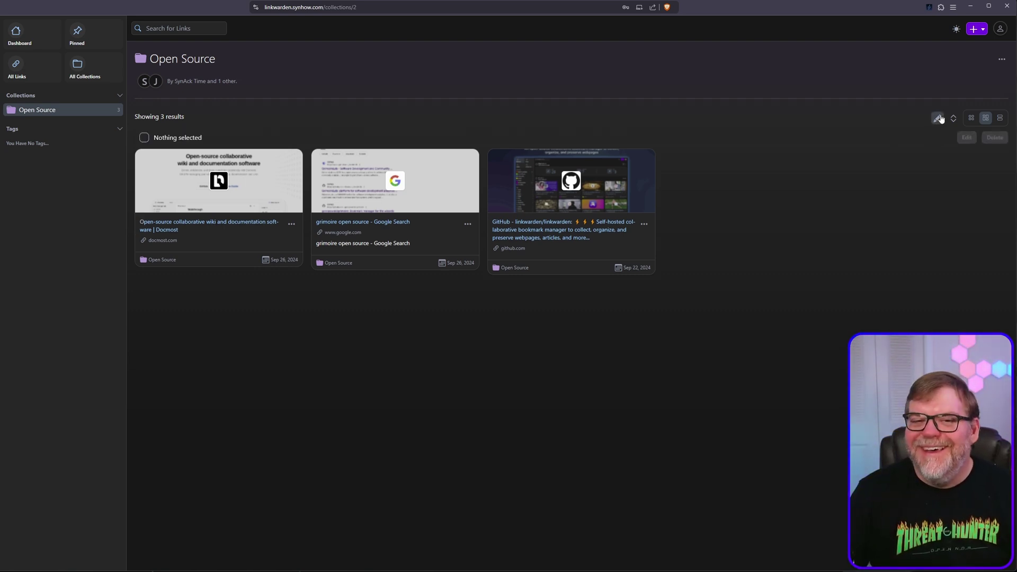
{"action": "left_click", "coordinate": [939, 119]}
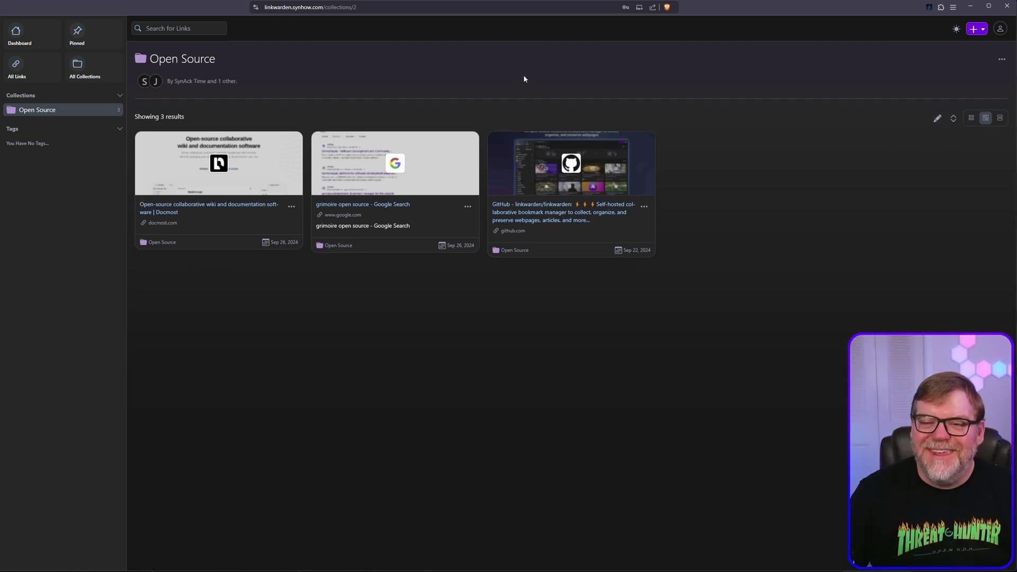
{"action": "left_click", "coordinate": [1002, 60]}
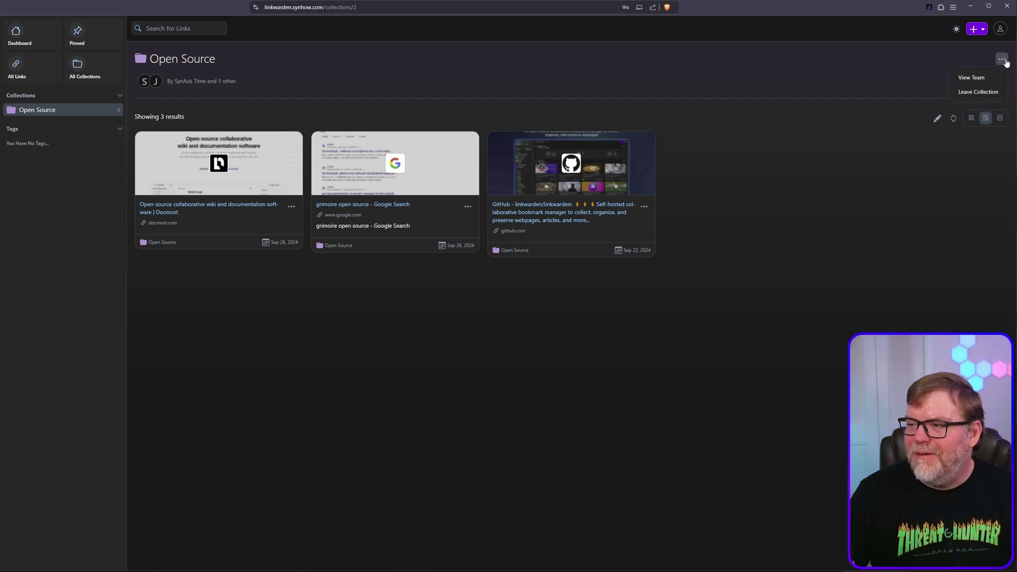
{"action": "left_click", "coordinate": [972, 77]}
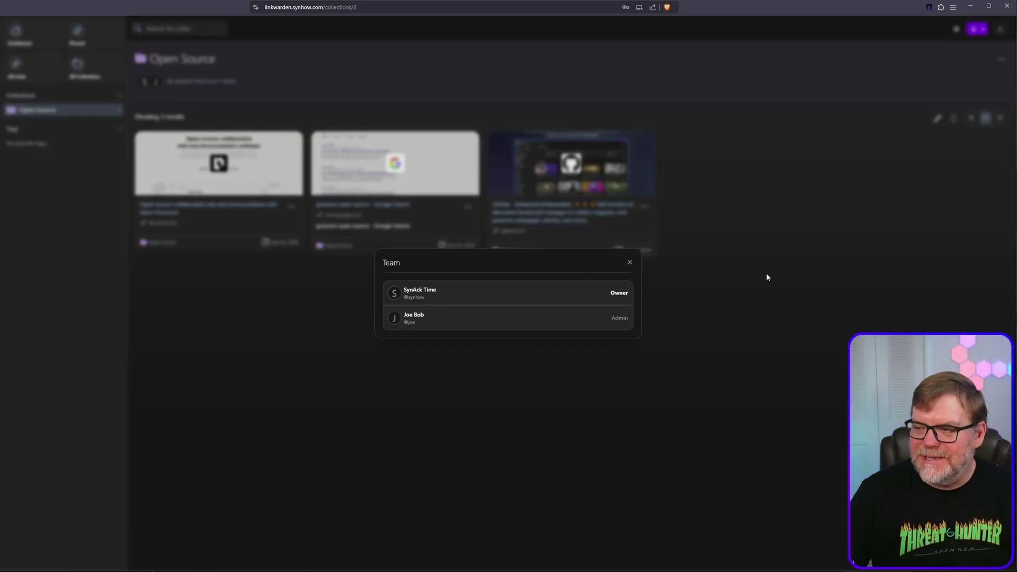
{"action": "left_click", "coordinate": [629, 262]}
Leave the Open Source collection and return to the now-empty dashboard
{"action": "left_click", "coordinate": [1002, 60]}
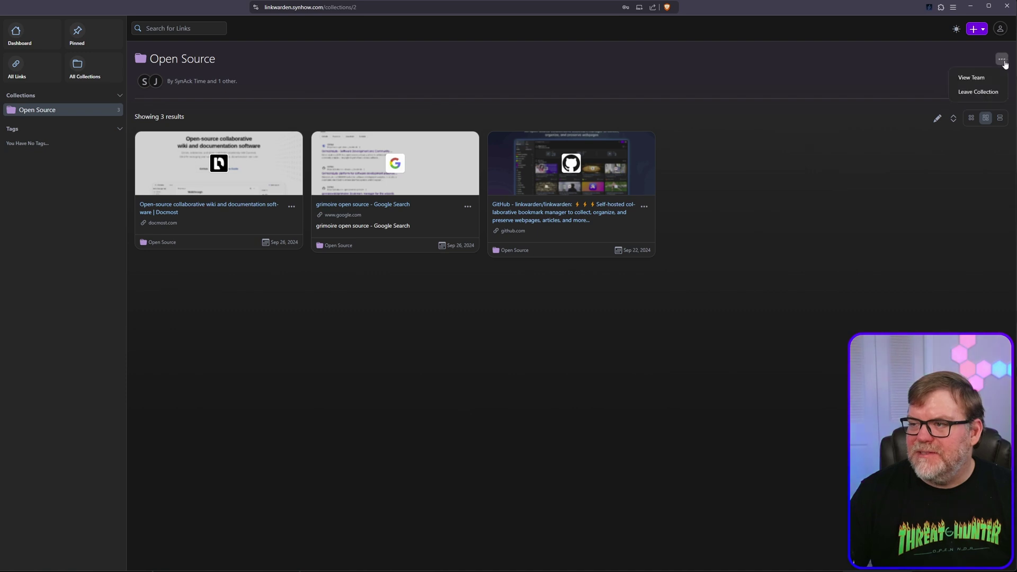
{"action": "left_click", "coordinate": [970, 93]}
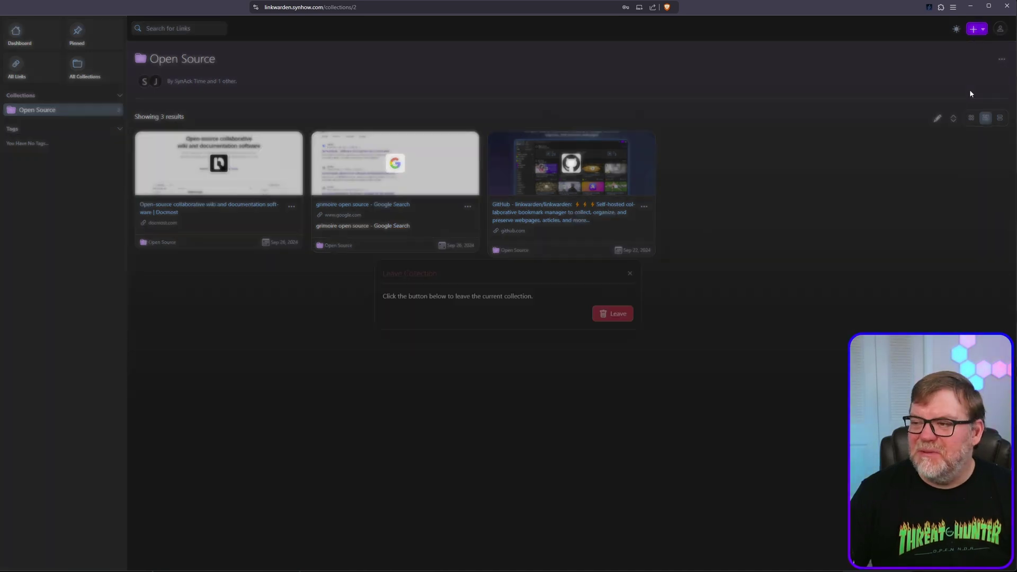
{"action": "left_click", "coordinate": [615, 312]}
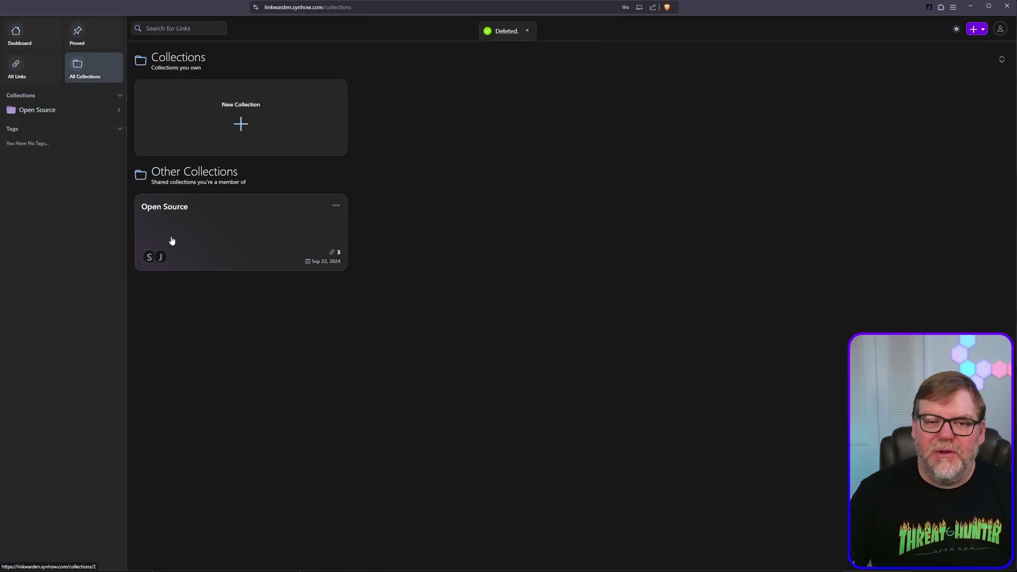
{"action": "left_click", "coordinate": [34, 110]}
{"action": "left_click", "coordinate": [30, 38]}
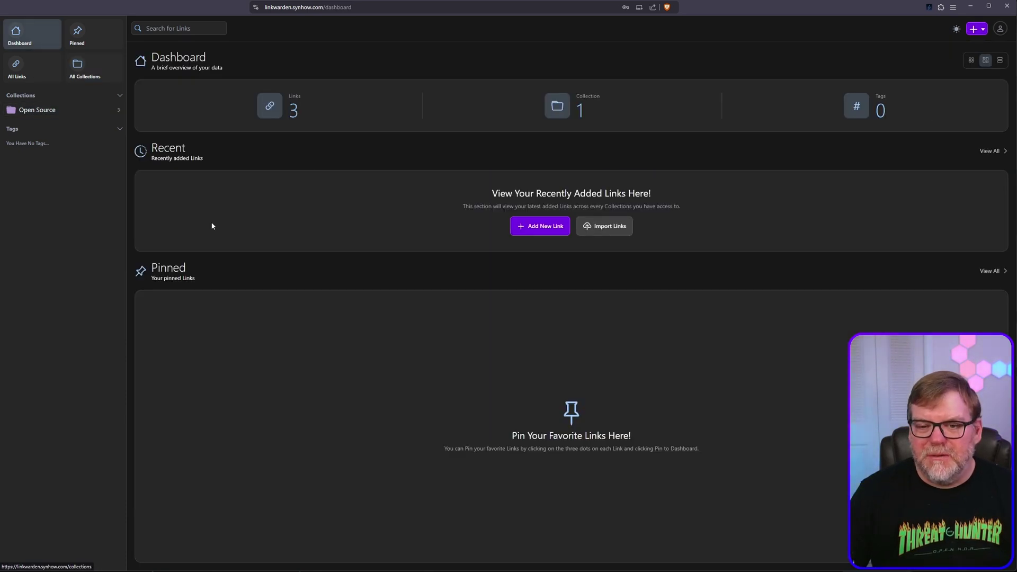
{"action": "left_click", "coordinate": [541, 226]}
{"action": "left_click", "coordinate": [487, 300]}
{"action": "type", "text": "h"}
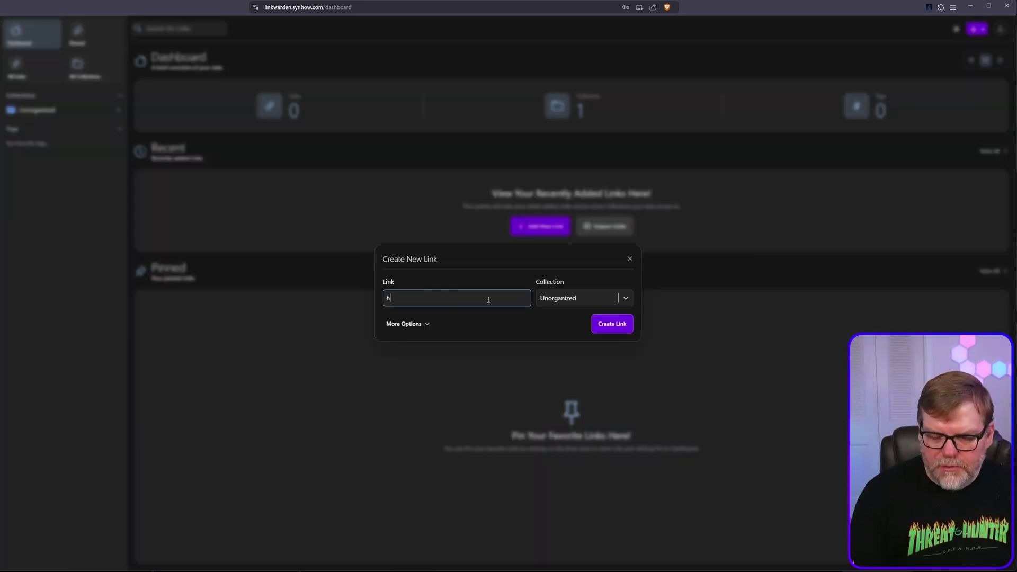
{"action": "type", "text": "ttps://syn"}
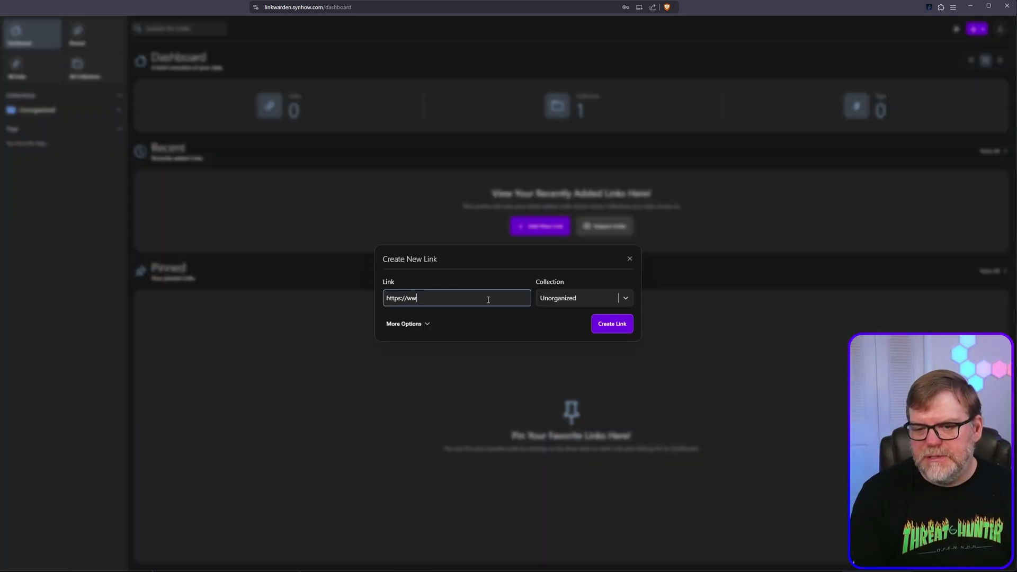
{"action": "key", "text": "BackSpace"}
{"action": "key", "text": "BackSpace"}
{"action": "key", "text": "BackSpace"}
{"action": "type", "text": "synacktime.com/"}
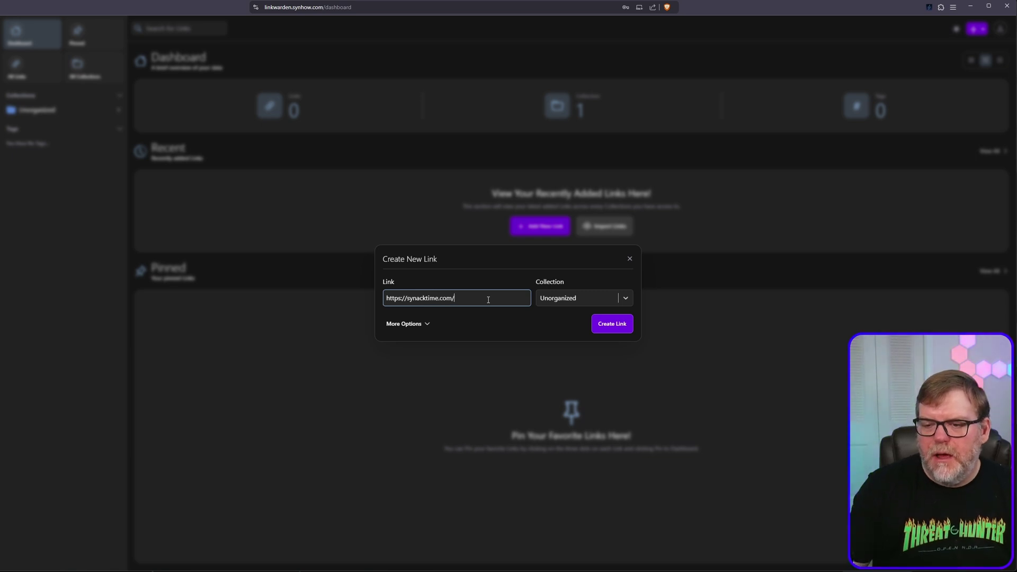
{"action": "left_click", "coordinate": [625, 325]}
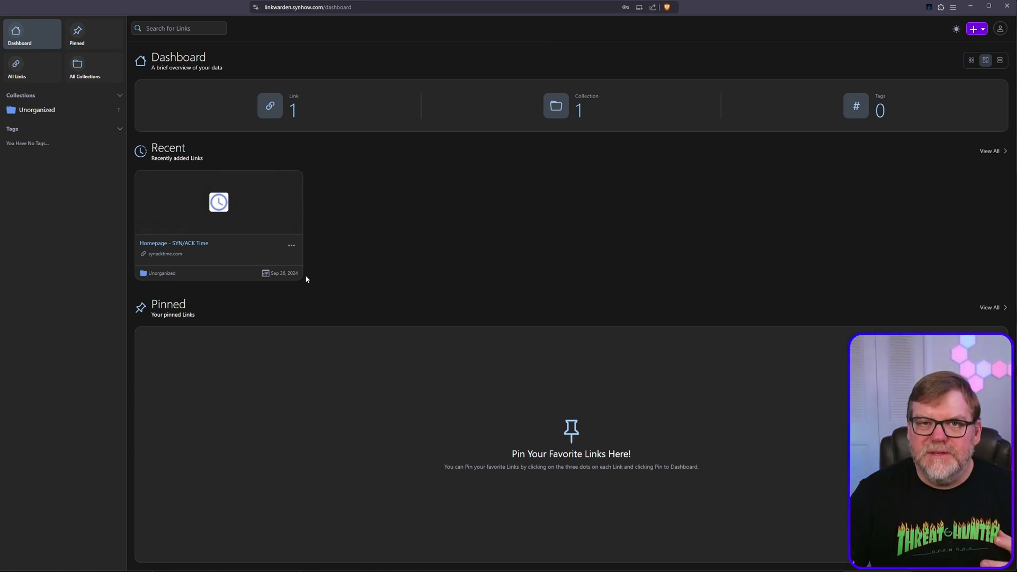
{"action": "left_click", "coordinate": [291, 245]}
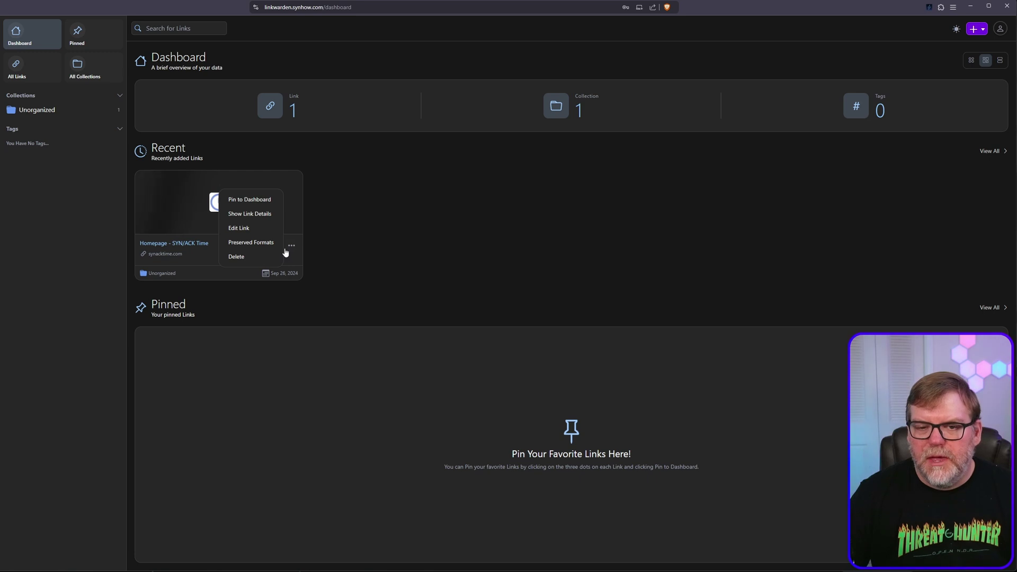
{"action": "left_click", "coordinate": [255, 199]}
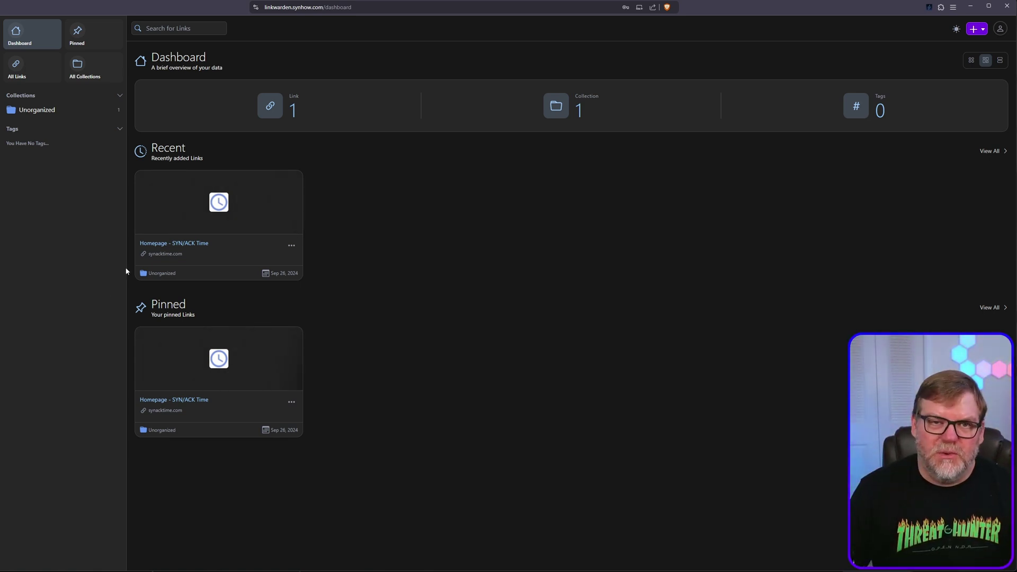
Search the saved links for 'synack' to find the SYN/ACK Time link
{"action": "left_click", "coordinate": [191, 28]}
{"action": "type", "text": "synackt"}
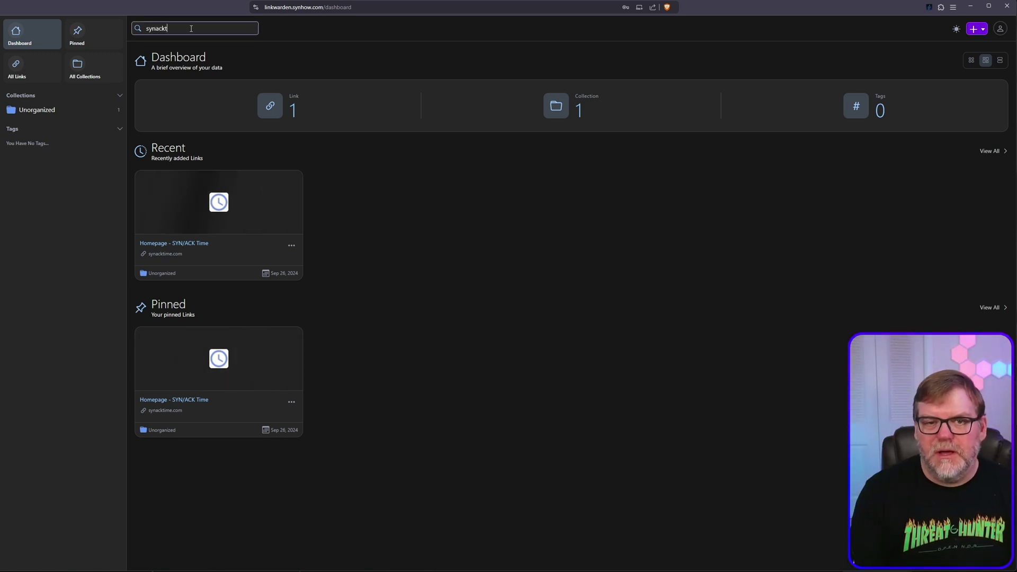
{"action": "key", "text": "BackSpace"}
{"action": "key", "text": "Return"}
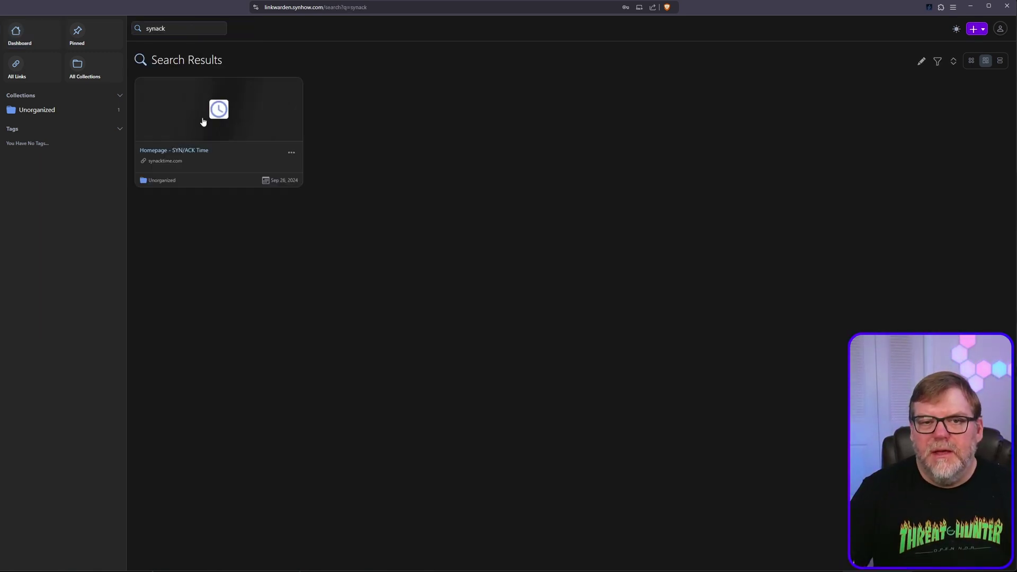
Return to the dashboard, then bring up Account Settings from the profile menu
{"action": "left_click", "coordinate": [27, 40]}
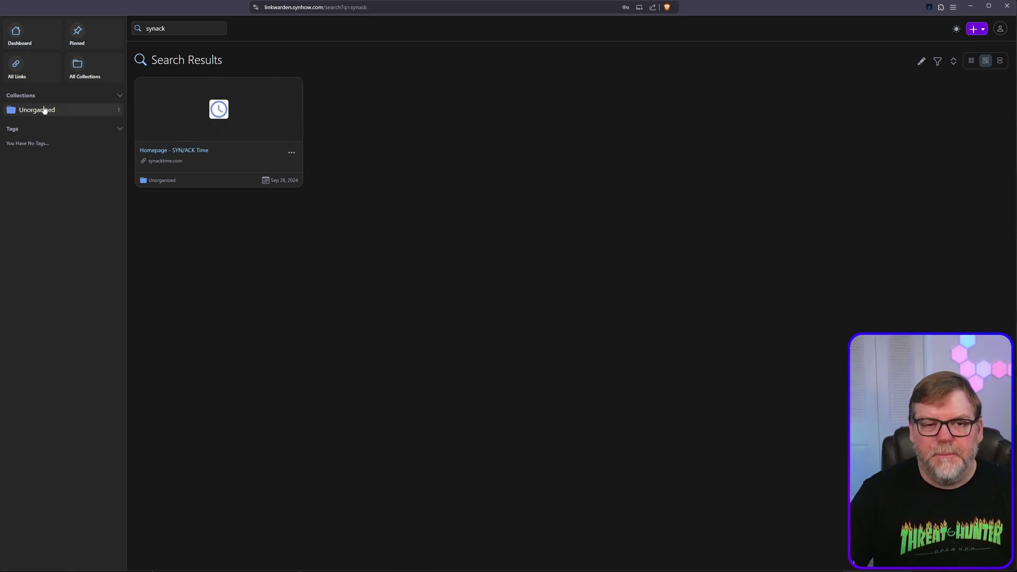
{"action": "left_click", "coordinate": [1000, 29]}
{"action": "left_click", "coordinate": [988, 50]}
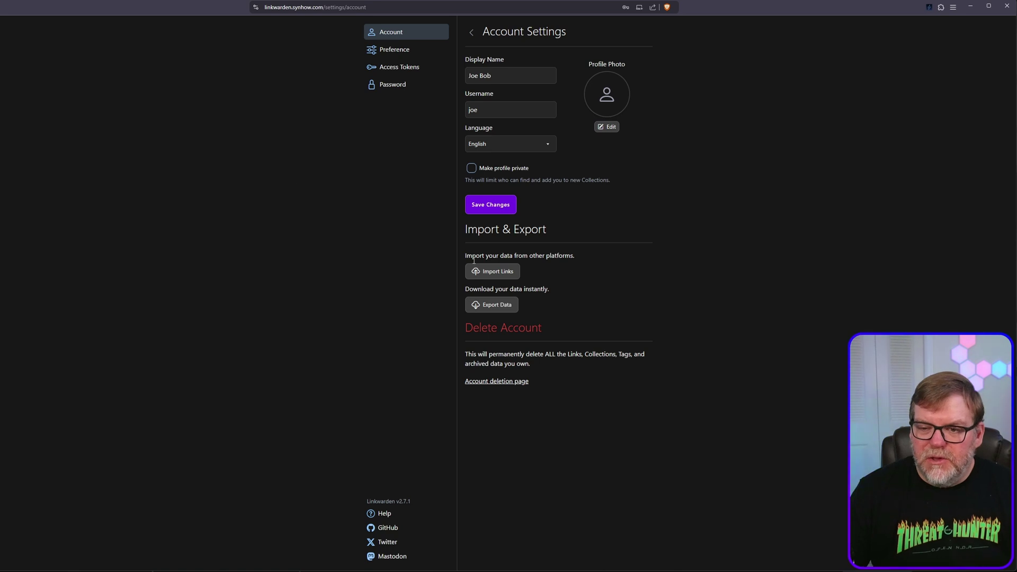
Look over the Import Links sources, then switch to a fresh empty browser tab
{"action": "left_click", "coordinate": [498, 272]}
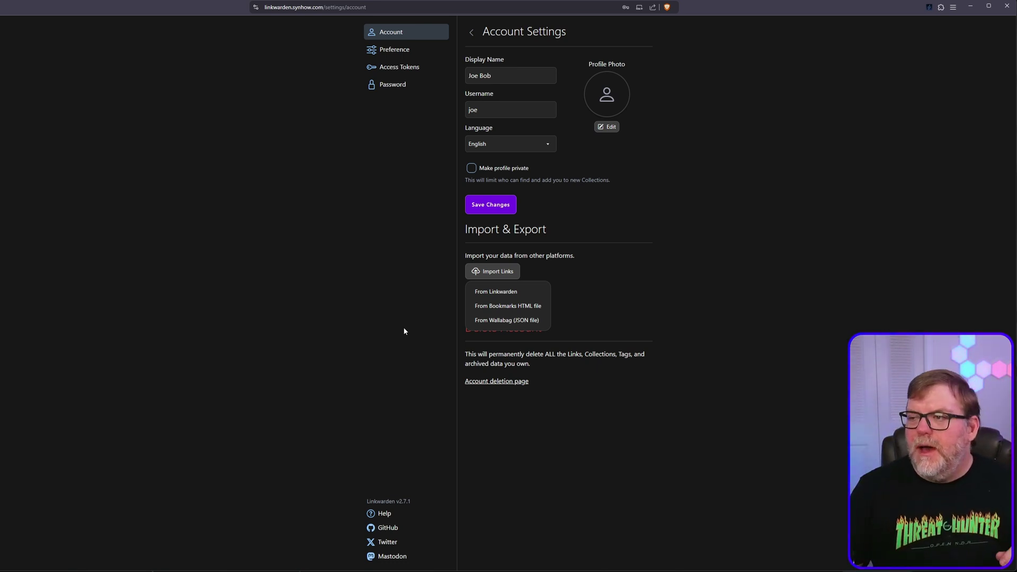
{"action": "key", "text": "ctrl+t"}
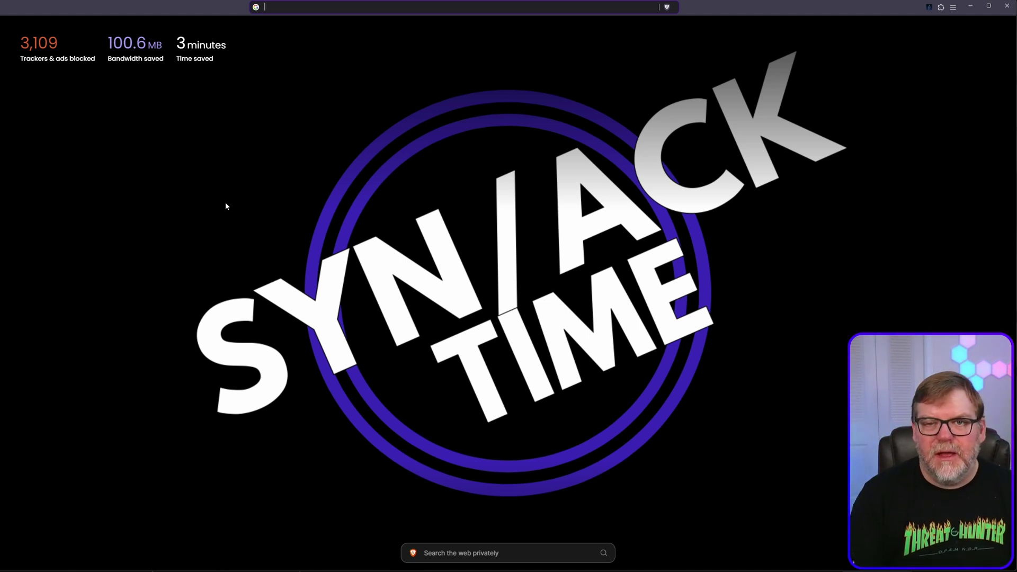
Load defcon.org and bookmark it with the Linkwarden extension into the Security collection
{"action": "type", "text": "defcon.org"}
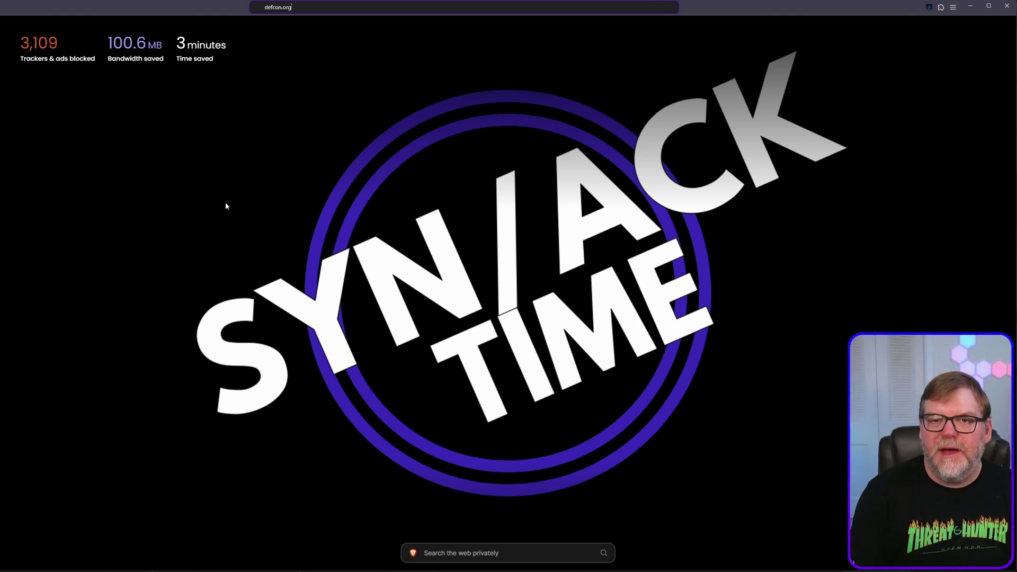
{"action": "key", "text": "Return"}
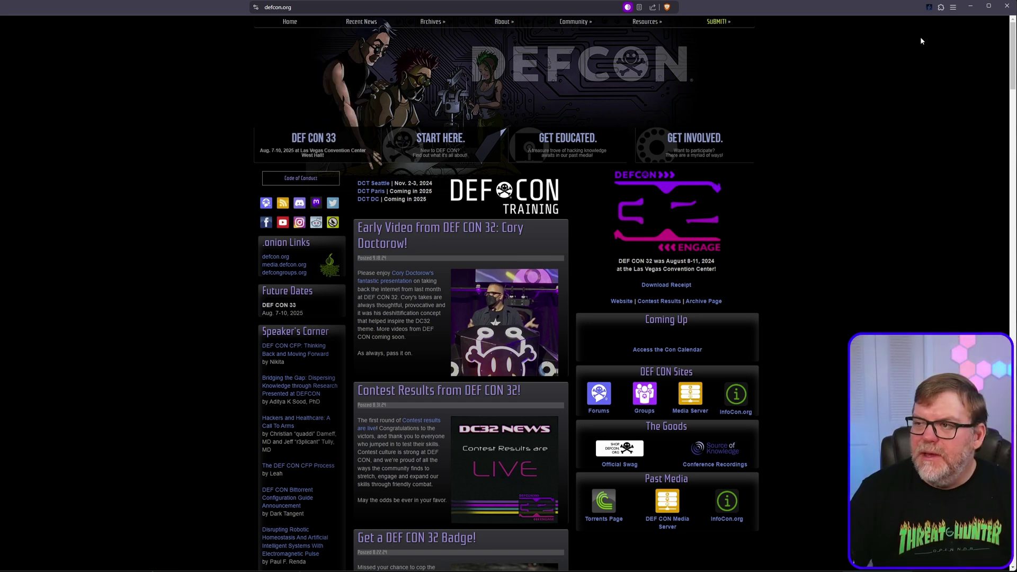
{"action": "left_click", "coordinate": [929, 7]}
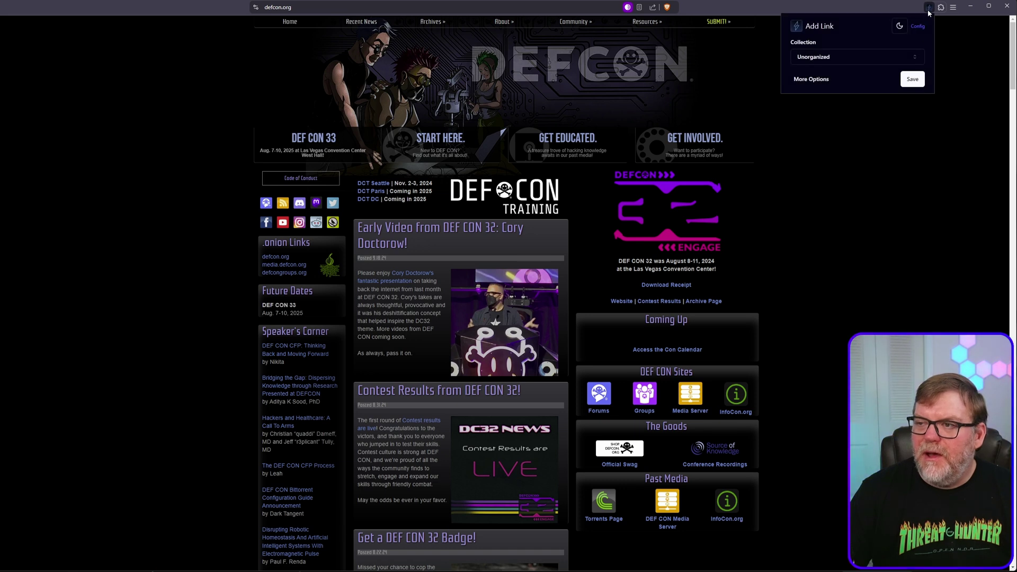
{"action": "left_click", "coordinate": [846, 59]}
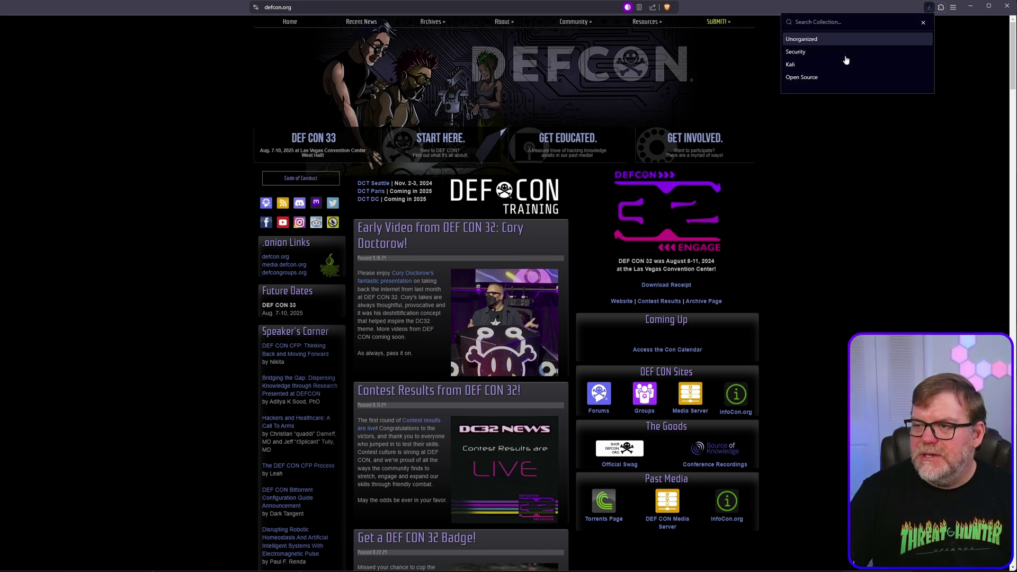
{"action": "left_click", "coordinate": [807, 55]}
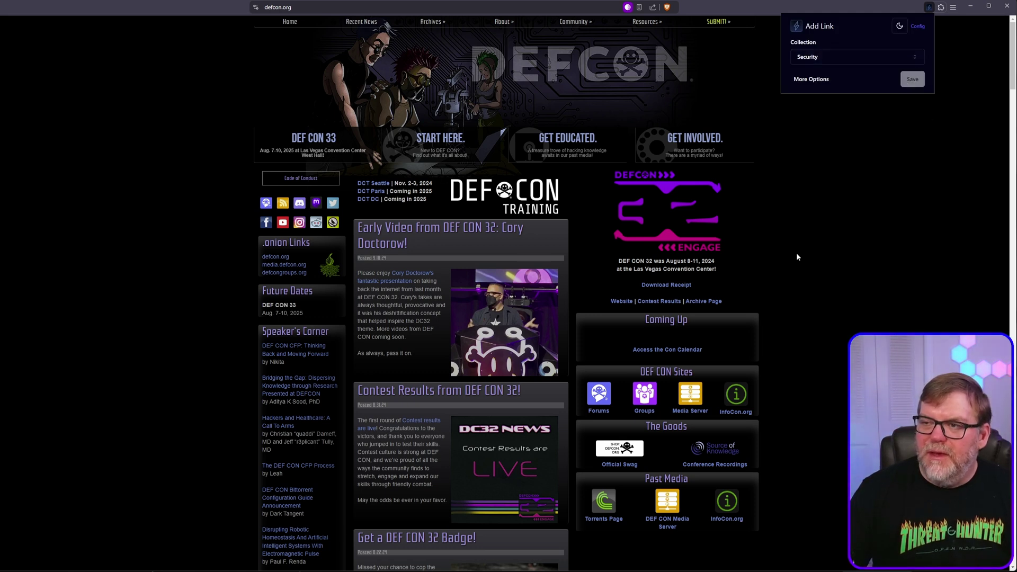
{"action": "left_click", "coordinate": [747, 250]}
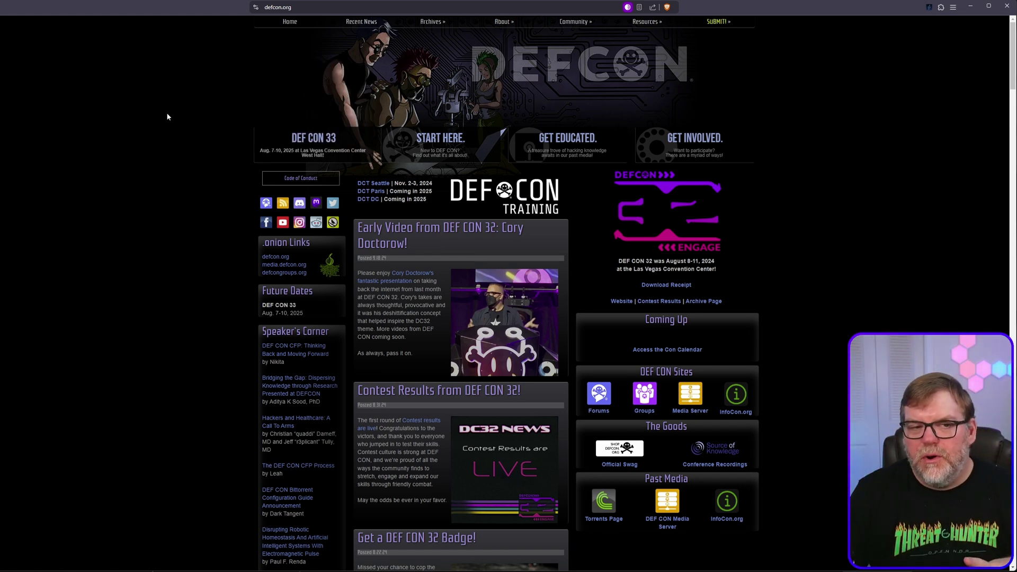
{"action": "key", "text": "ctrl+Tab"}
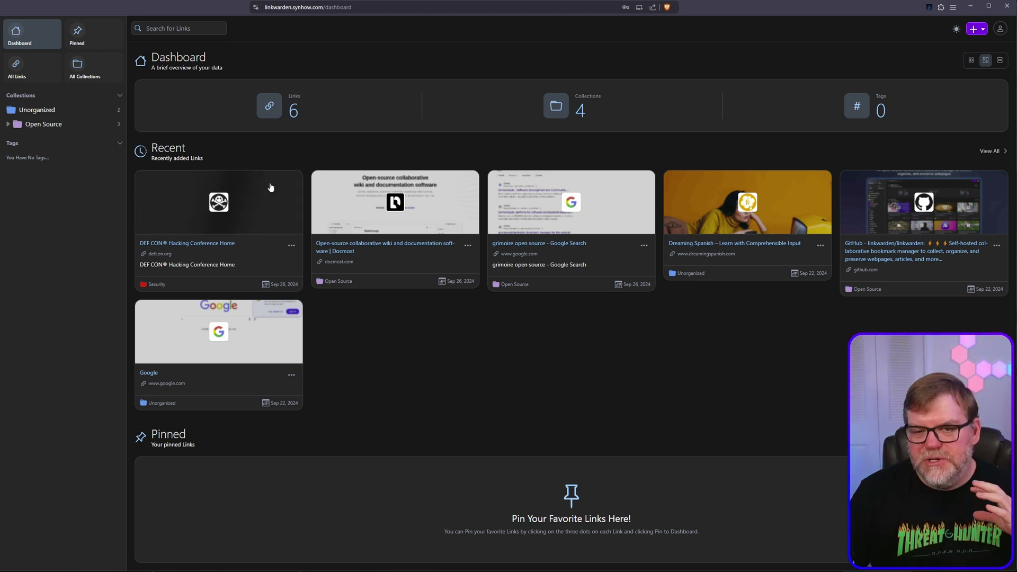
Check the DEF CON card's options menu on the dashboard, then open a blank new tab
{"action": "left_click", "coordinate": [291, 246]}
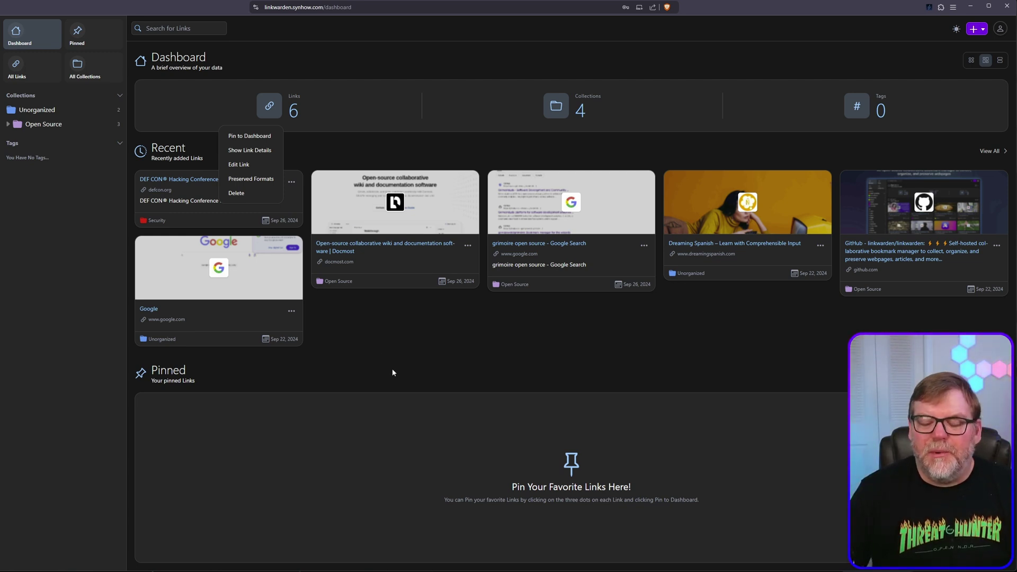
{"action": "key", "text": "ctrl+t"}
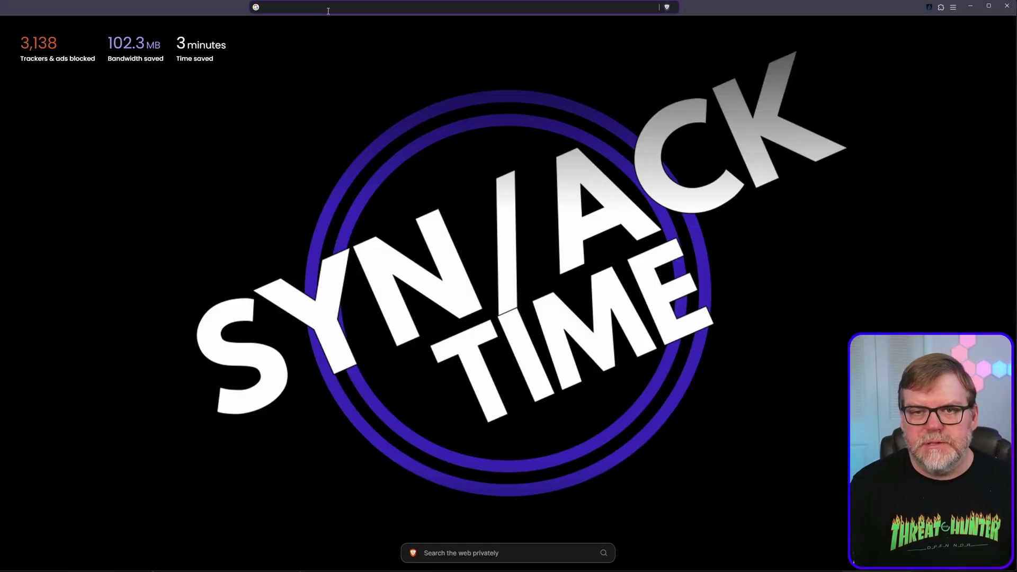
Search the web for 'linkwarden', open the linkwarden/linkwarden GitHub repo and scroll its README
{"action": "type", "text": "li"}
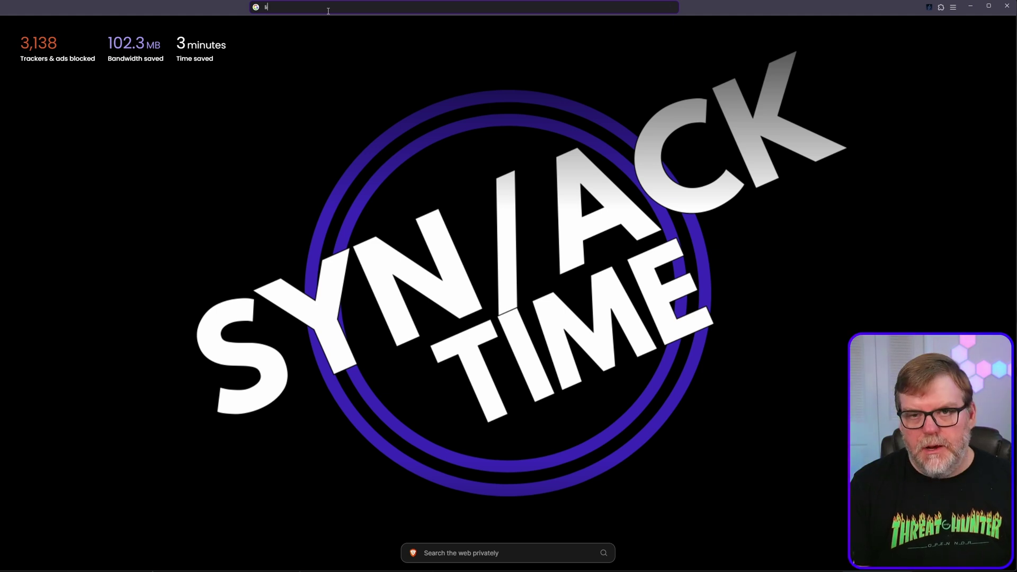
{"action": "type", "text": "nkwarden"}
{"action": "key", "text": "Return"}
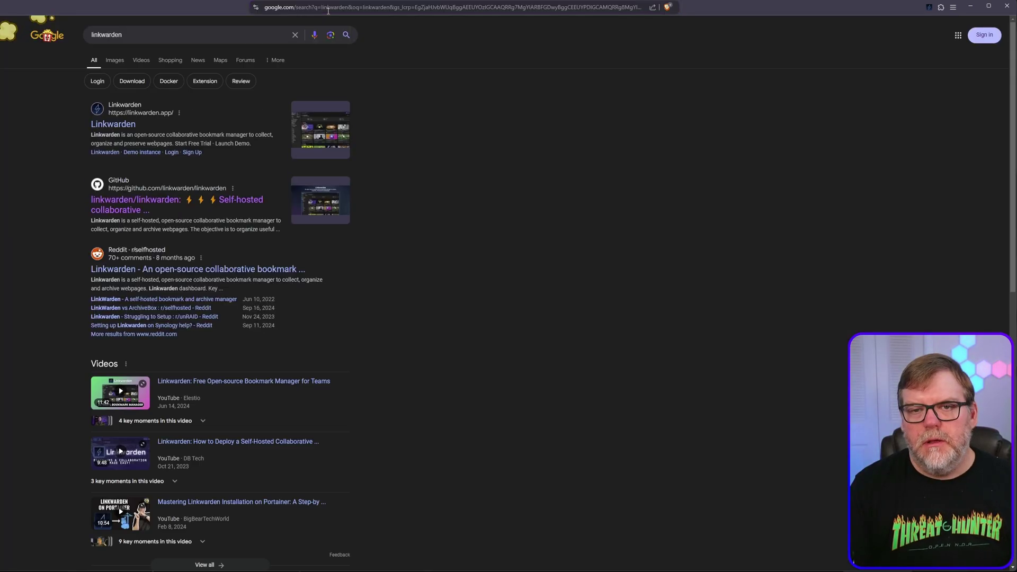
{"action": "left_click", "coordinate": [120, 207]}
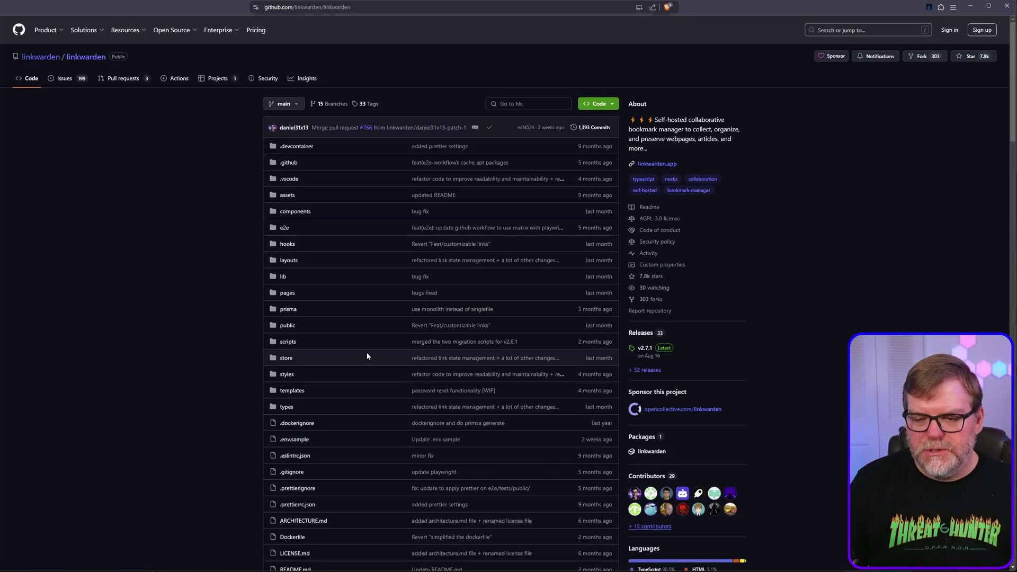
{"action": "scroll", "coordinate": [366, 353], "scroll_direction": "down", "scroll_amount": 20}
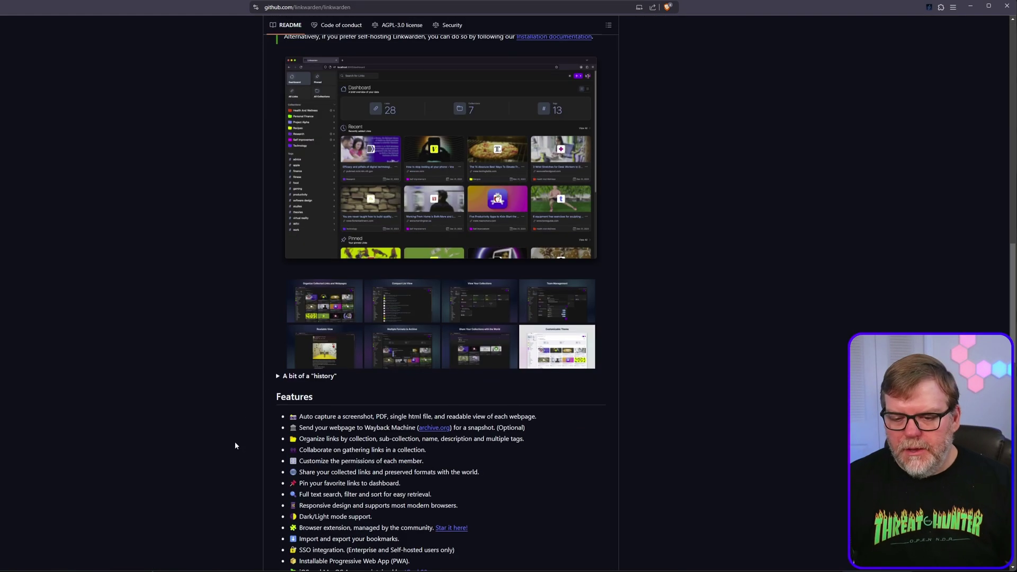
{"action": "scroll", "coordinate": [235, 446], "scroll_direction": "down", "scroll_amount": 15}
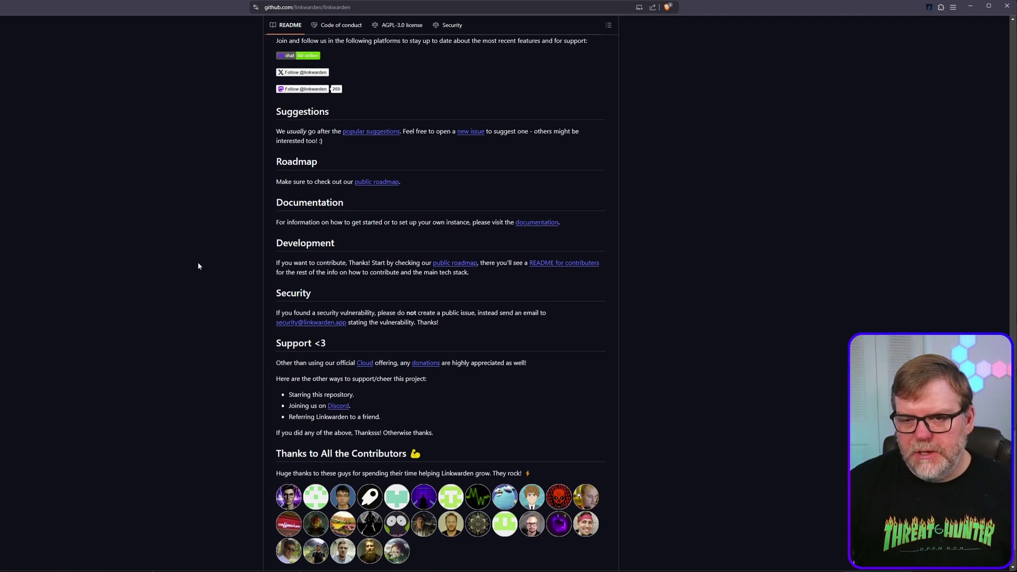
Follow the README's docs link and open Self Hosting > Installation in Linkwarden Docs
{"action": "left_click", "coordinate": [535, 223]}
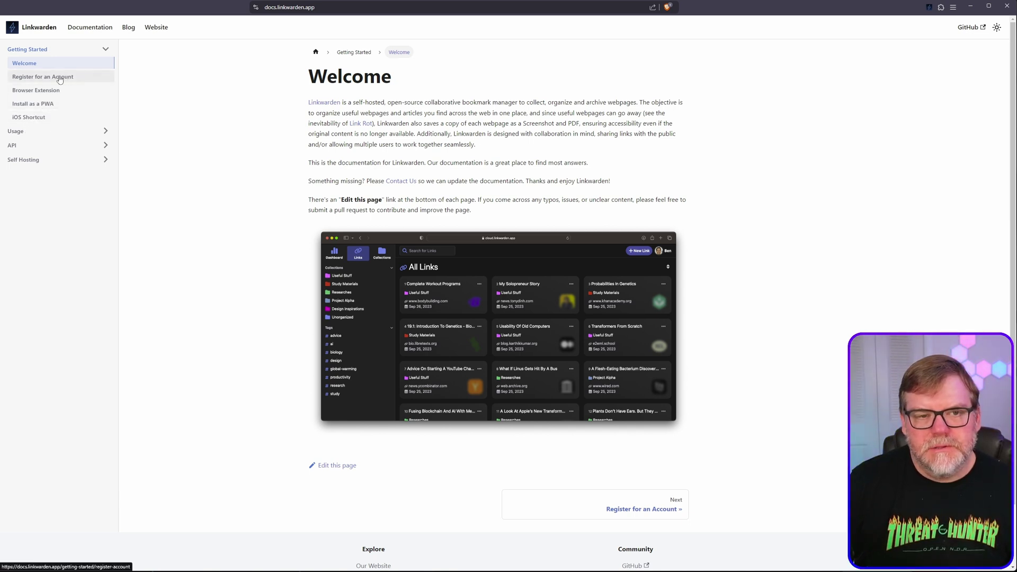
{"action": "left_click", "coordinate": [24, 132]}
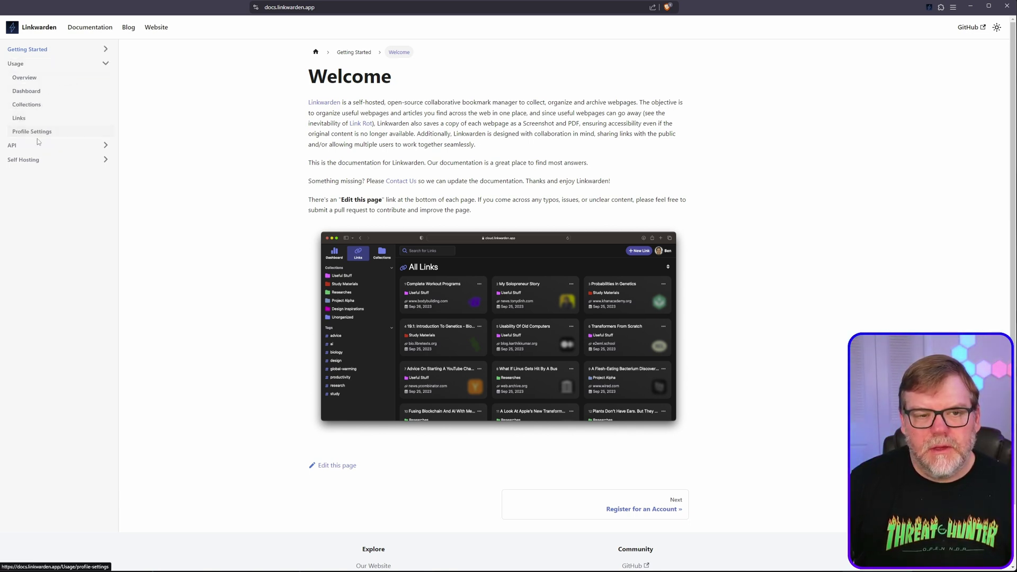
{"action": "left_click", "coordinate": [34, 160]}
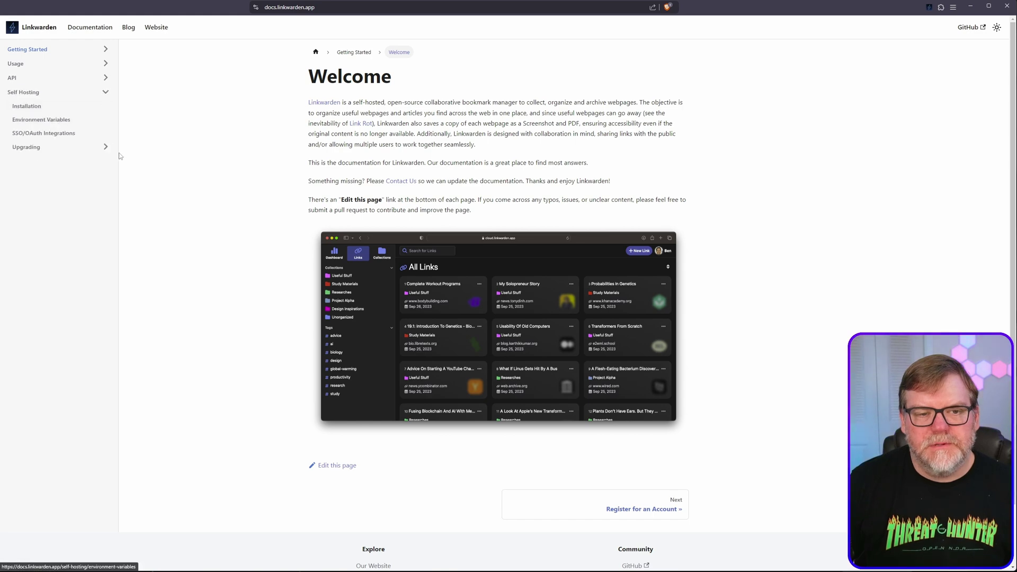
{"action": "left_click", "coordinate": [38, 111]}
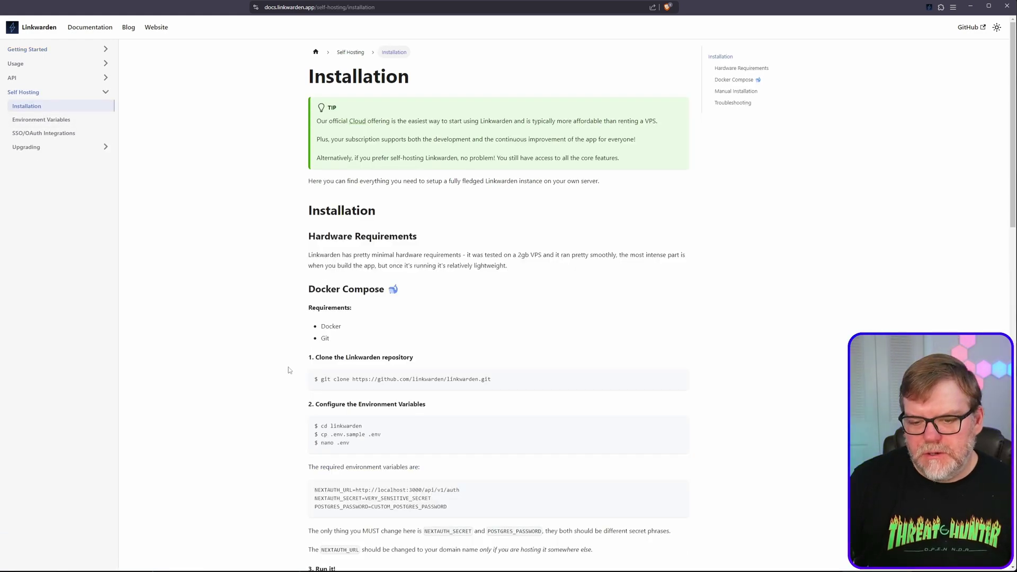
Read through the self-hosting Installation guide, then move to a blank new tab
{"action": "scroll", "coordinate": [284, 375], "scroll_direction": "down", "scroll_amount": 10}
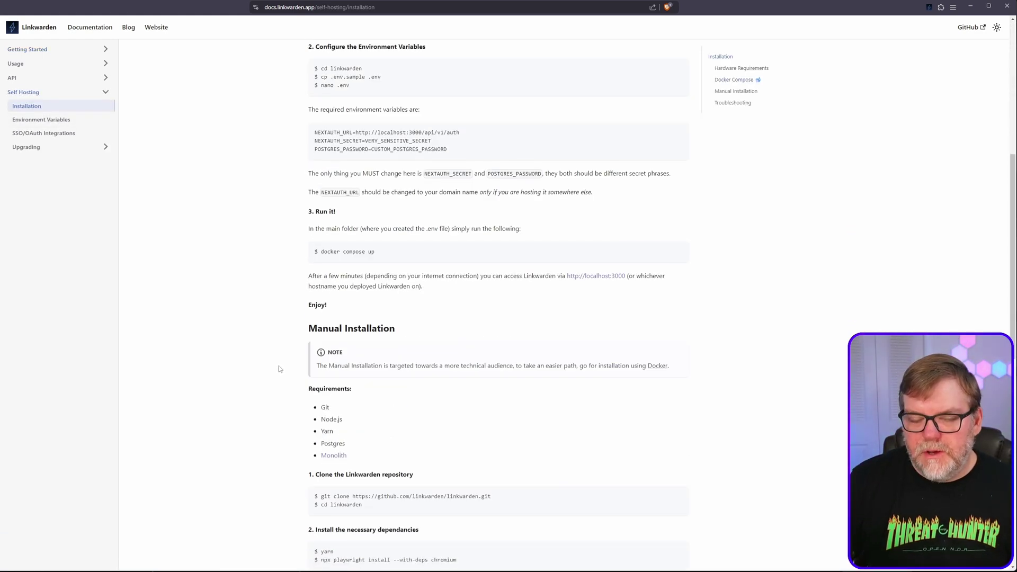
{"action": "scroll", "coordinate": [278, 373], "scroll_direction": "down", "scroll_amount": 2}
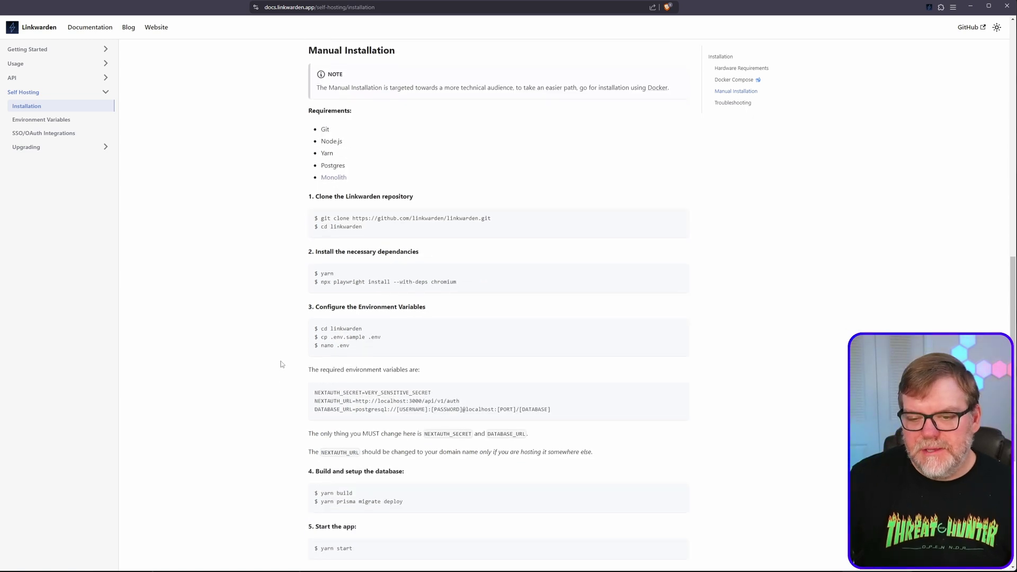
{"action": "scroll", "coordinate": [281, 364], "scroll_direction": "down", "scroll_amount": 5}
{"action": "scroll", "coordinate": [273, 390], "scroll_direction": "up", "scroll_amount": 8}
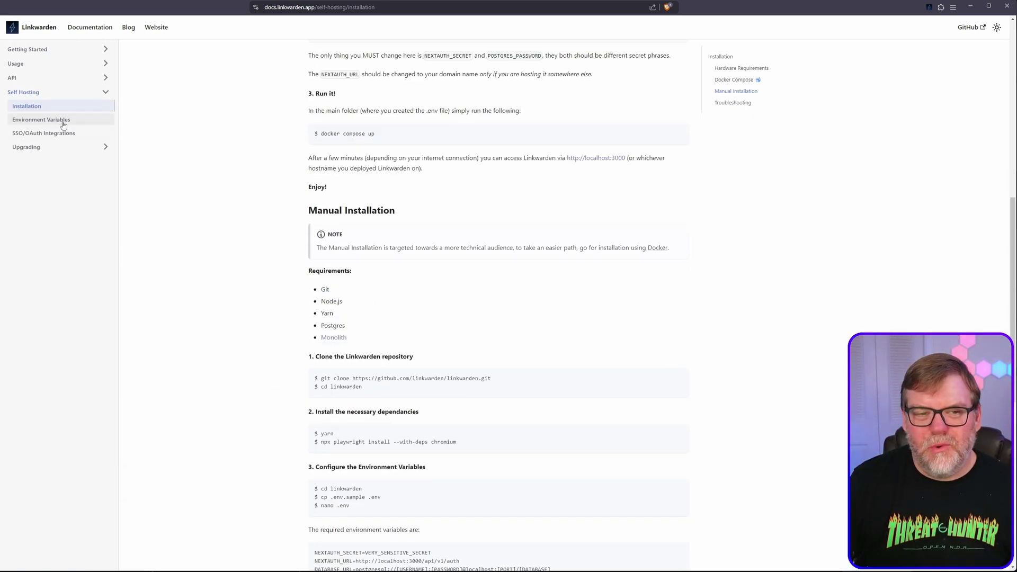
{"action": "scroll", "coordinate": [315, 384], "scroll_direction": "up", "scroll_amount": 8}
{"action": "scroll", "coordinate": [315, 384], "scroll_direction": "down", "scroll_amount": 2}
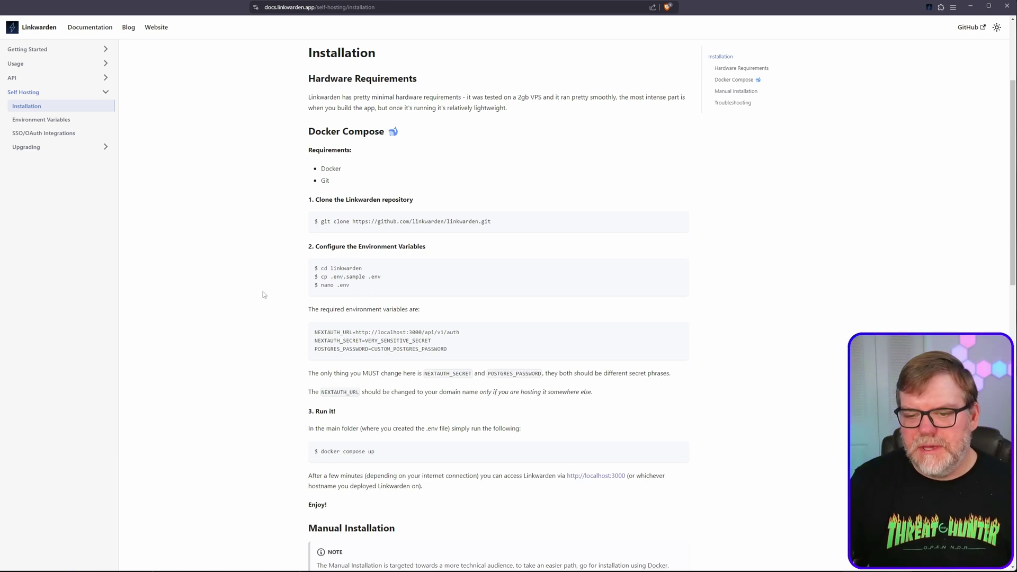
{"action": "scroll", "coordinate": [307, 350], "scroll_direction": "down", "scroll_amount": 4}
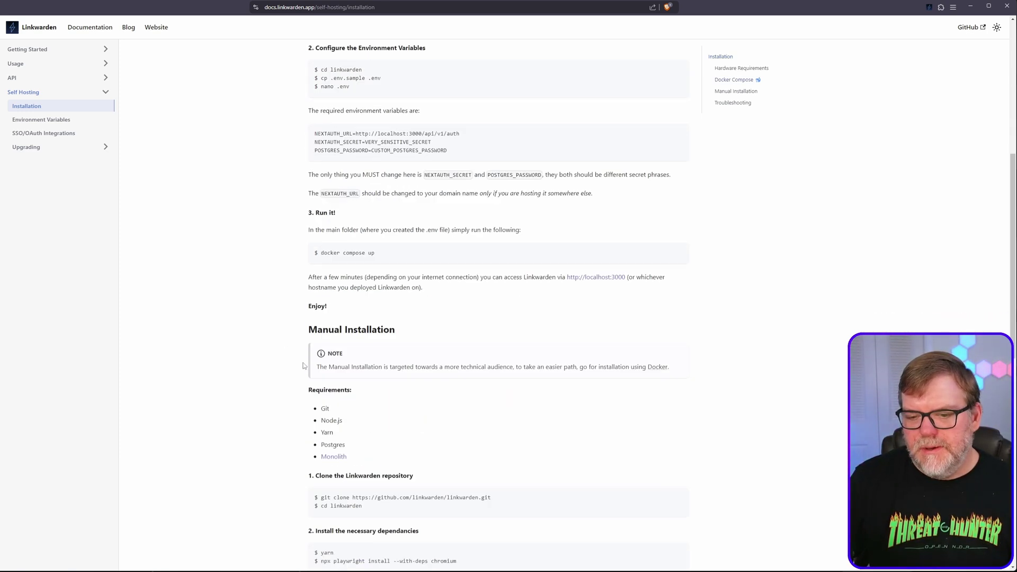
{"action": "scroll", "coordinate": [304, 366], "scroll_direction": "up", "scroll_amount": 5}
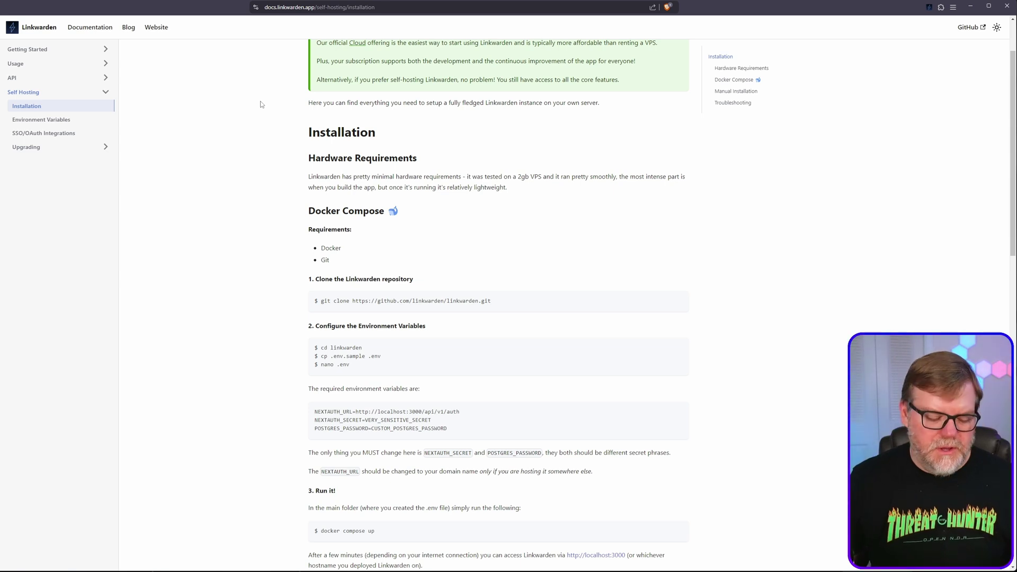
{"action": "key", "text": "ctrl+t"}
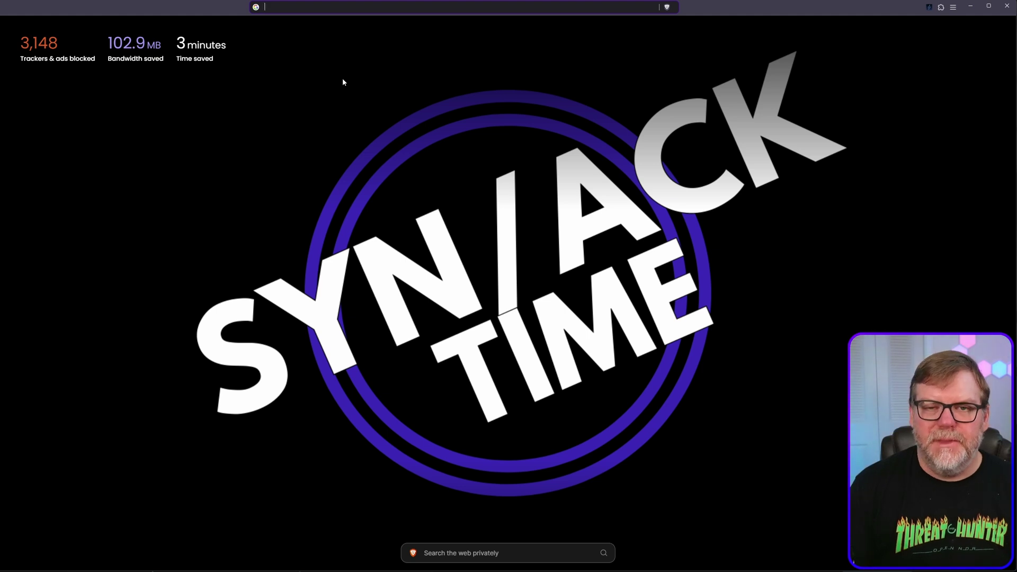
Go to github.com/synacktime and open the SynAck-Time-YouTube repo's Linkwarden folder
{"action": "type", "text": "github.com"}
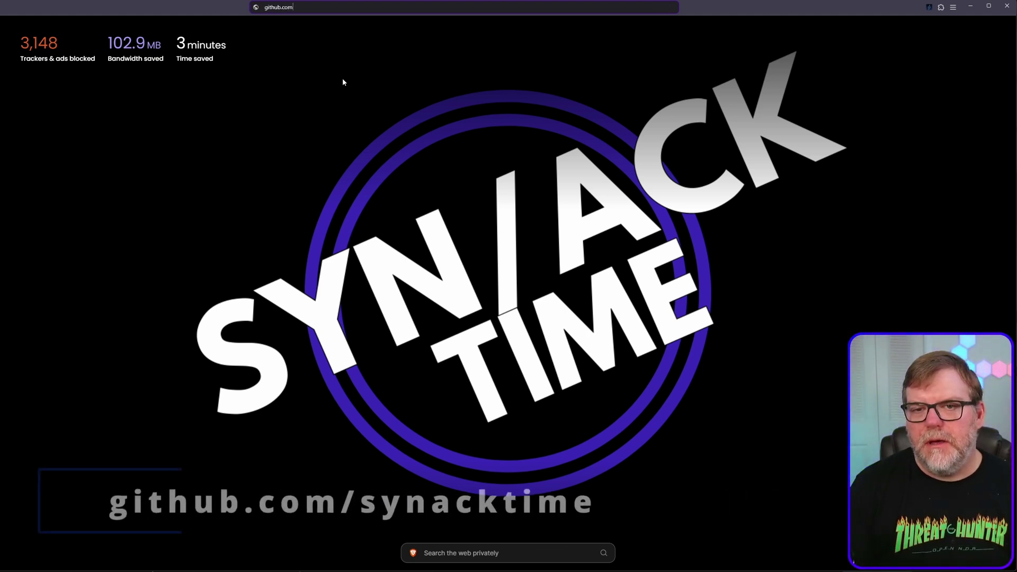
{"action": "type", "text": "/synack"}
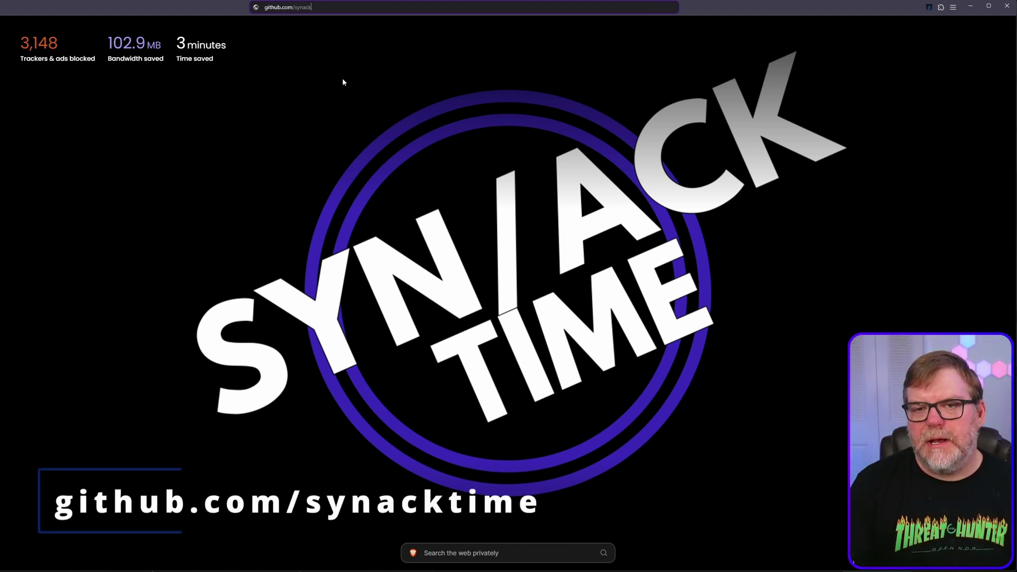
{"action": "type", "text": "time"}
{"action": "key", "text": "Return"}
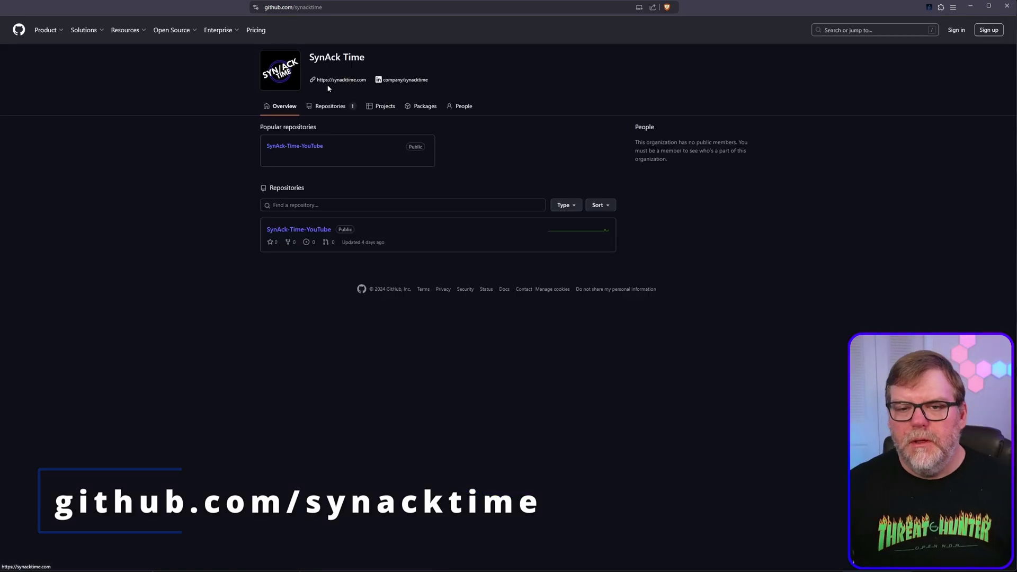
{"action": "left_click", "coordinate": [302, 232]}
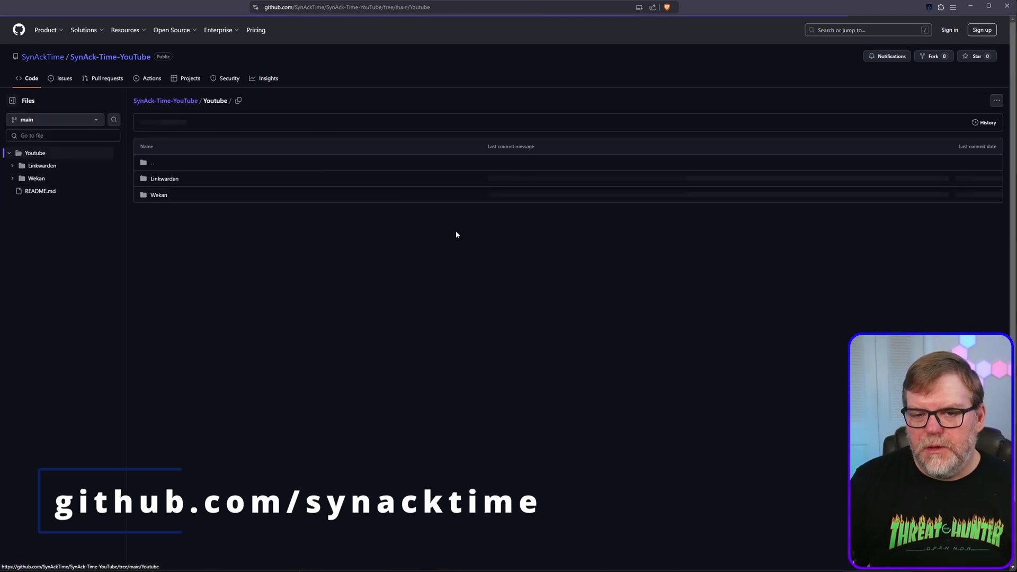
{"action": "left_click", "coordinate": [164, 180]}
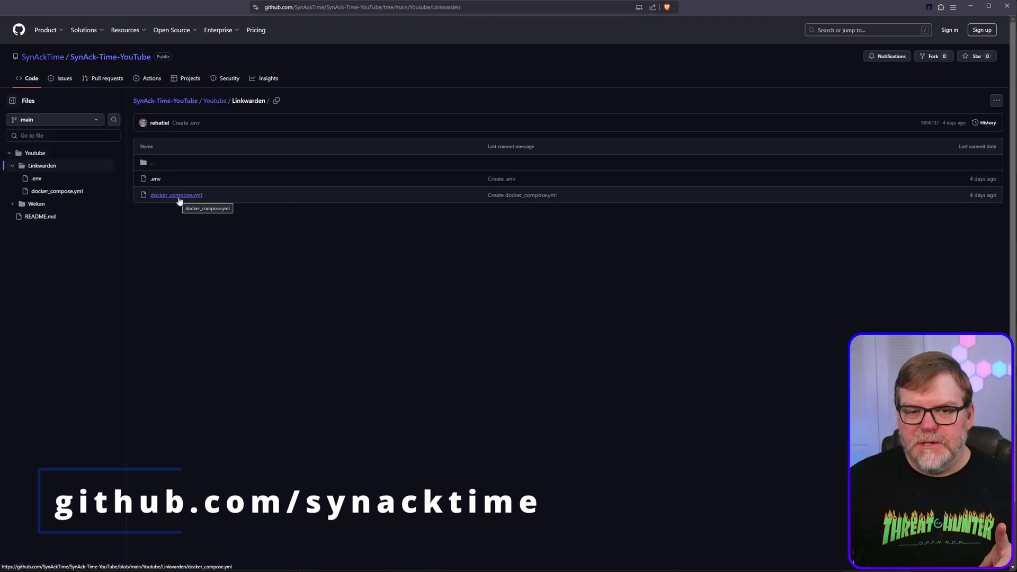
Check the .env file, then copy the raw contents of docker_compose.yml
{"action": "left_click", "coordinate": [154, 179]}
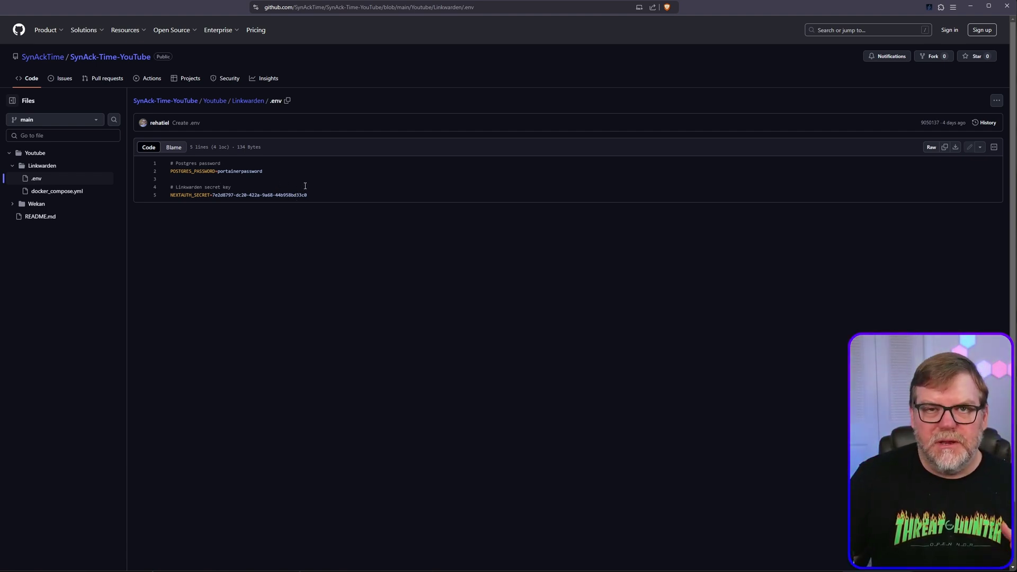
{"action": "left_click", "coordinate": [249, 101]}
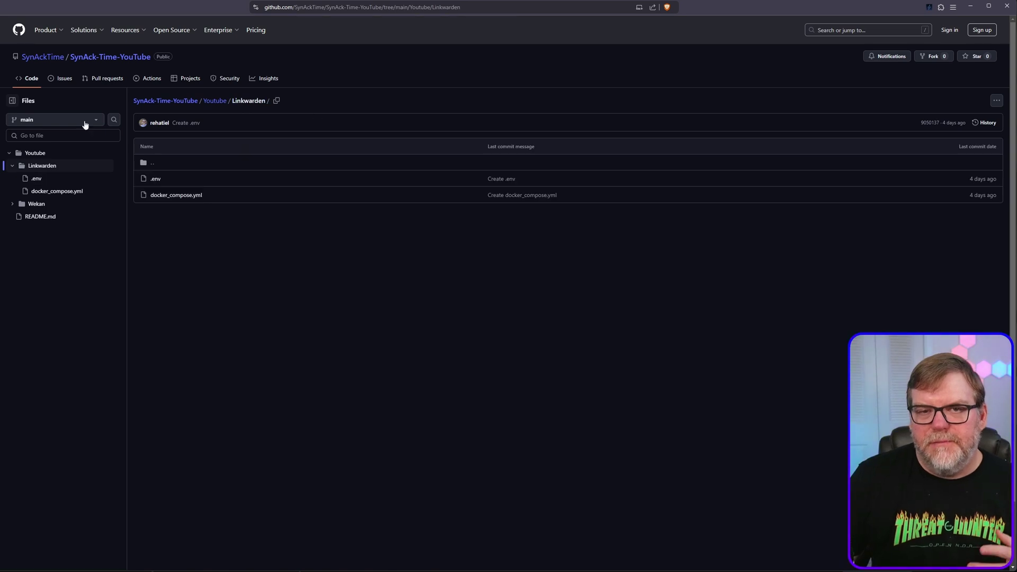
{"action": "left_click", "coordinate": [183, 196]}
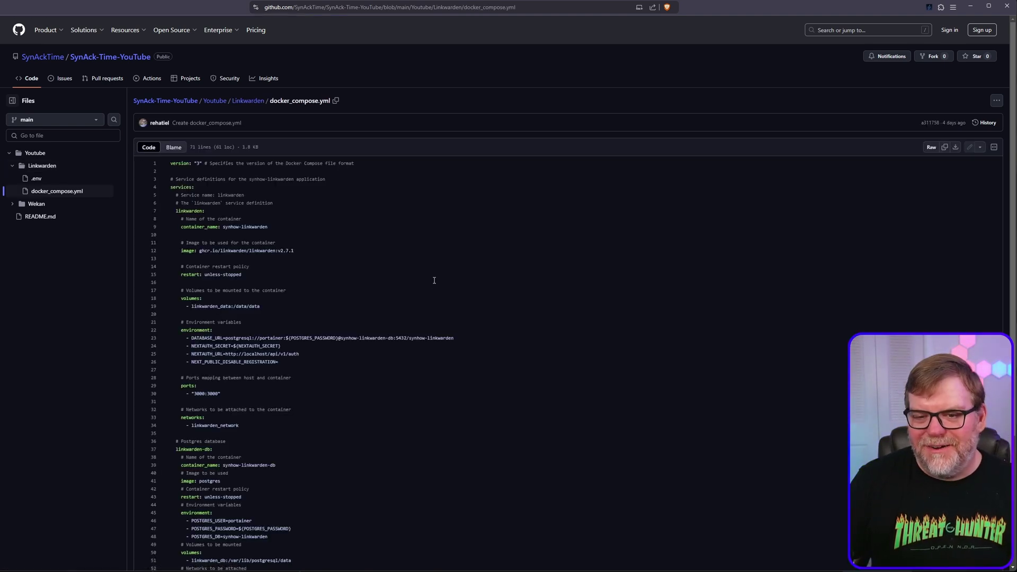
{"action": "scroll", "coordinate": [361, 438], "scroll_direction": "down", "scroll_amount": 3}
{"action": "scroll", "coordinate": [361, 438], "scroll_direction": "up", "scroll_amount": 3}
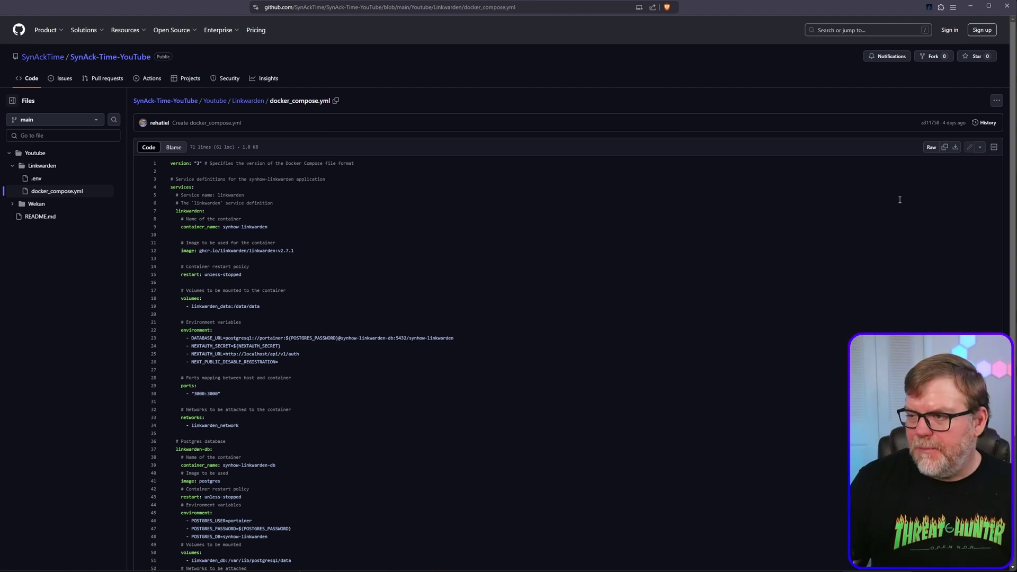
{"action": "left_click", "coordinate": [946, 148]}
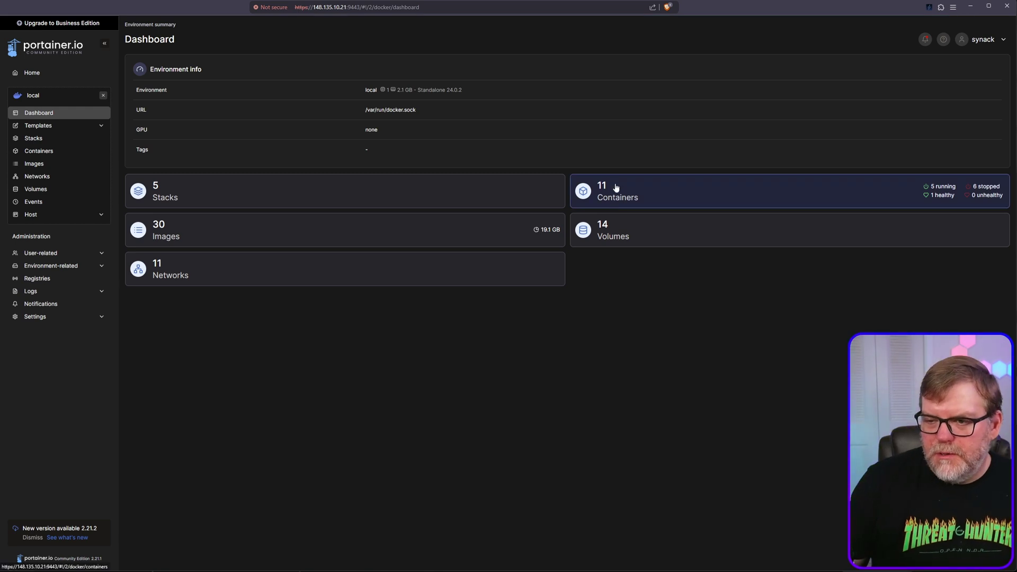
Add a new Portainer stack named linkwarden and focus its empty compose web editor
{"action": "left_click", "coordinate": [33, 137]}
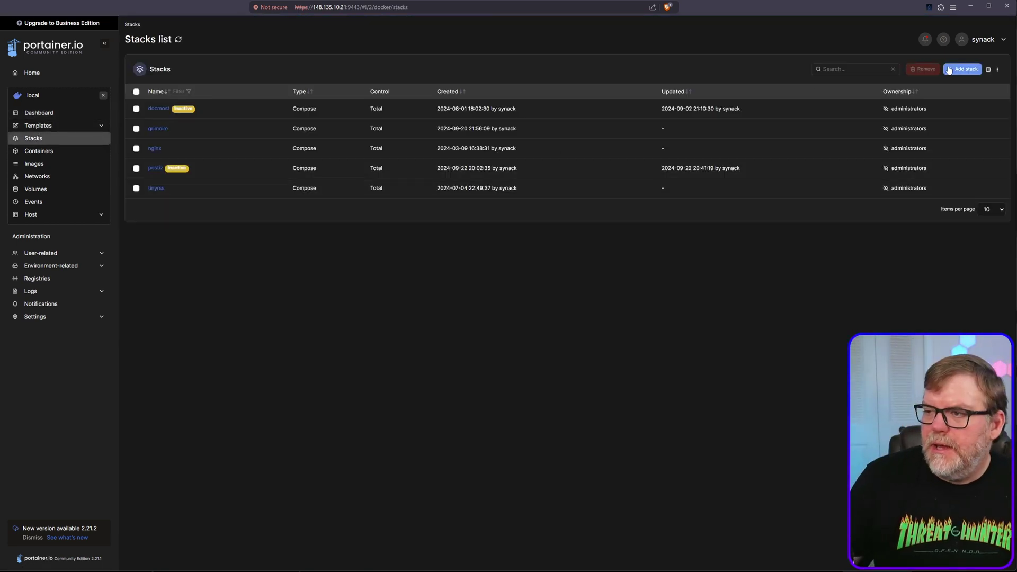
{"action": "left_click", "coordinate": [961, 69]}
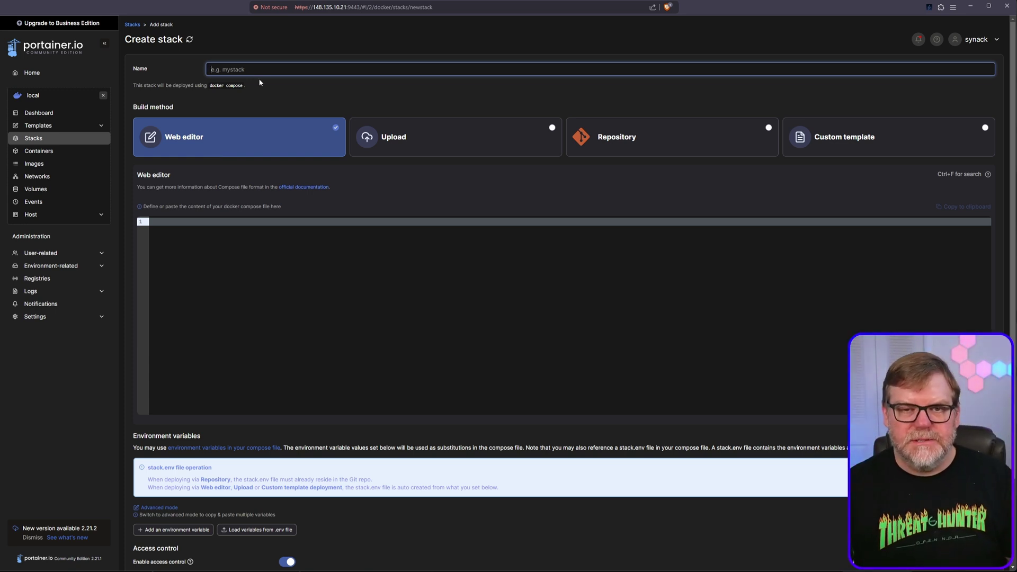
{"action": "type", "text": "linkwarden"}
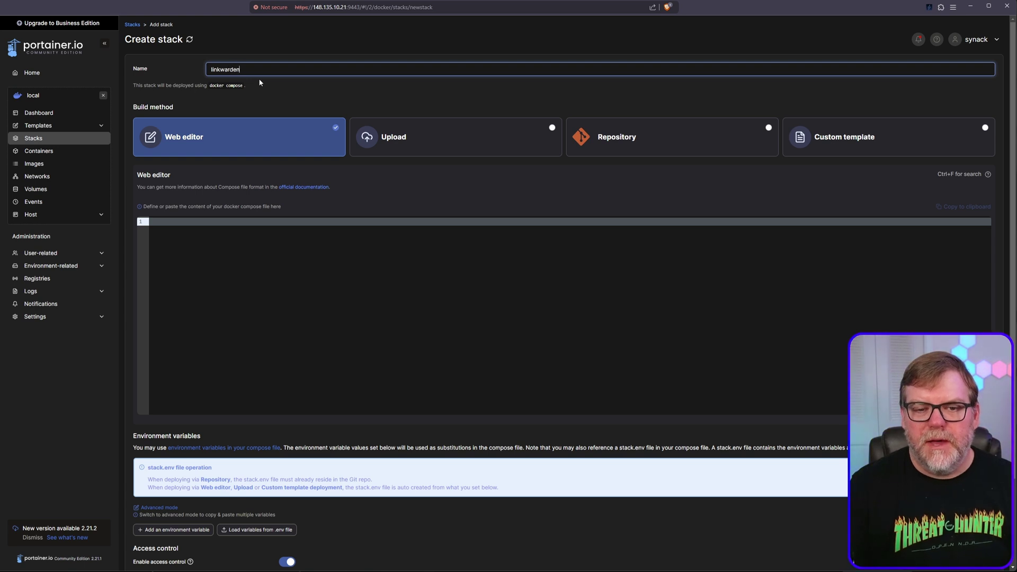
{"action": "left_click", "coordinate": [217, 257]}
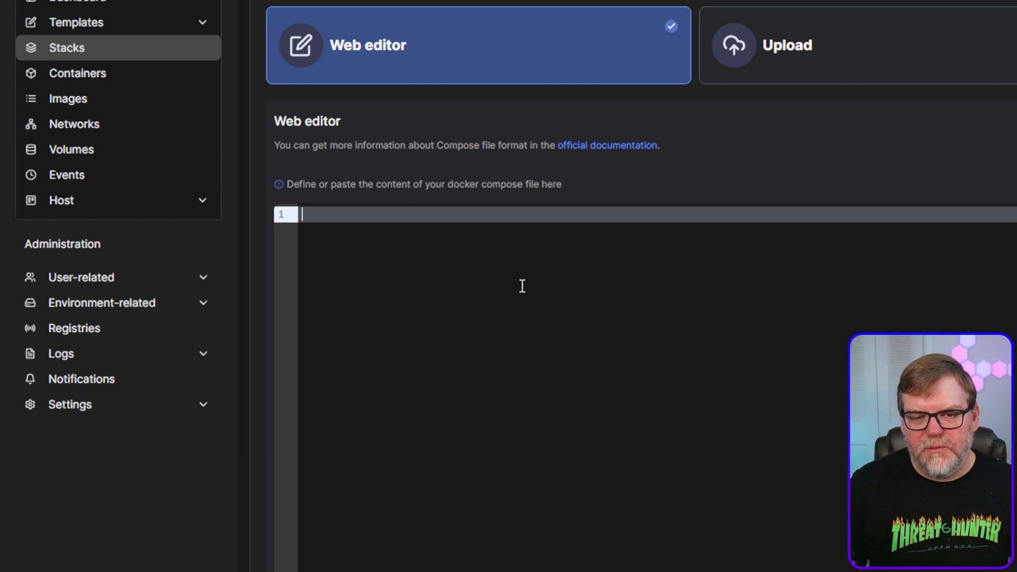
Paste the Linkwarden compose file and review it, noting line 9's container name and the ports line
{"action": "key", "text": "ctrl+v"}
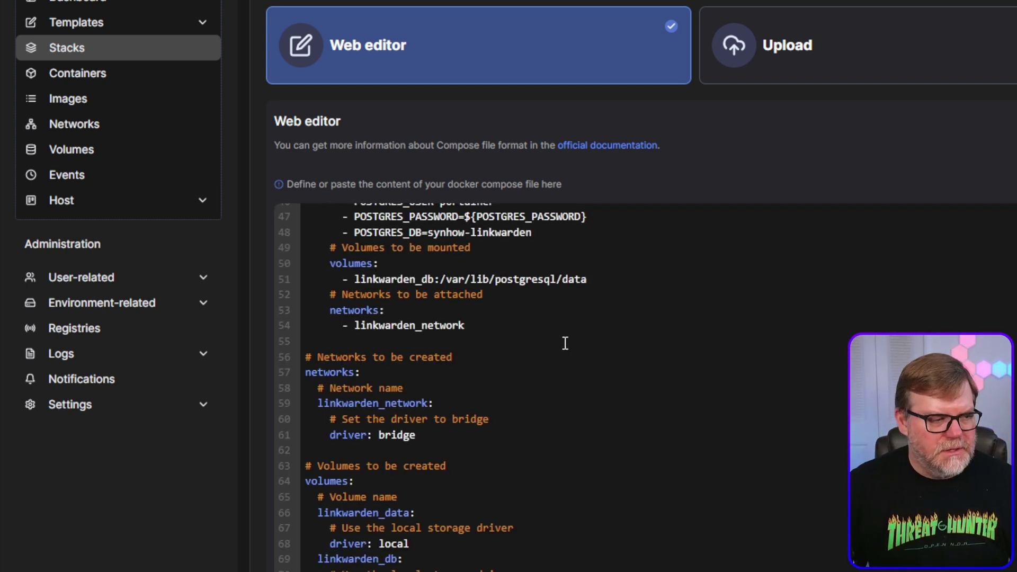
{"action": "scroll", "coordinate": [583, 338], "scroll_direction": "up", "scroll_amount": 15}
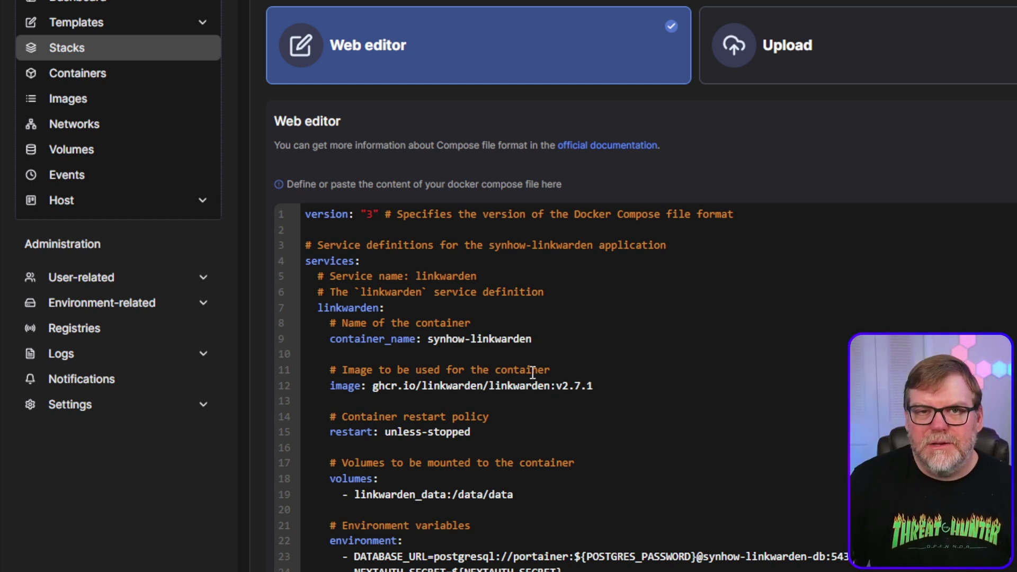
{"action": "left_click", "coordinate": [466, 338]}
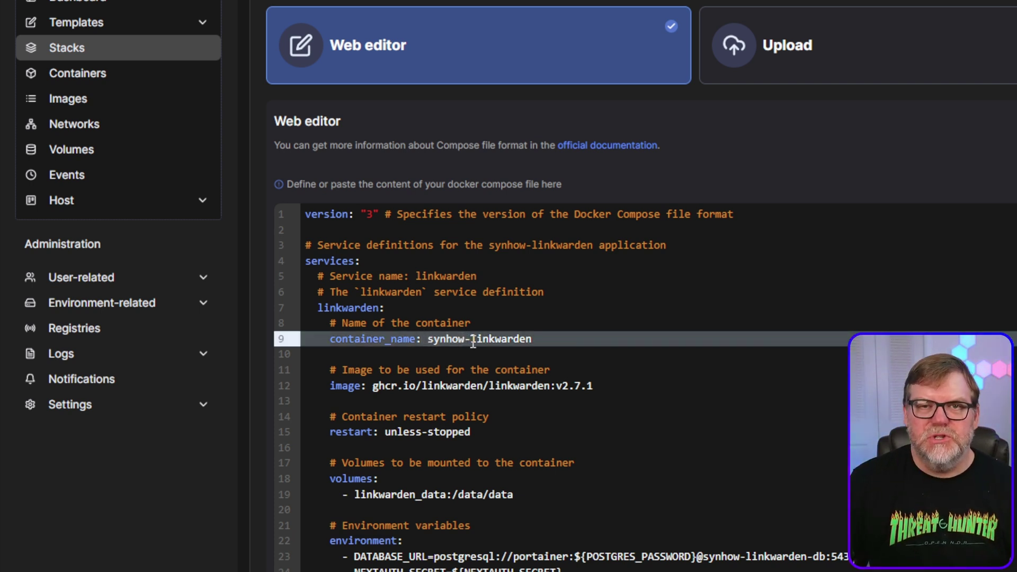
{"action": "left_click", "coordinate": [471, 339]}
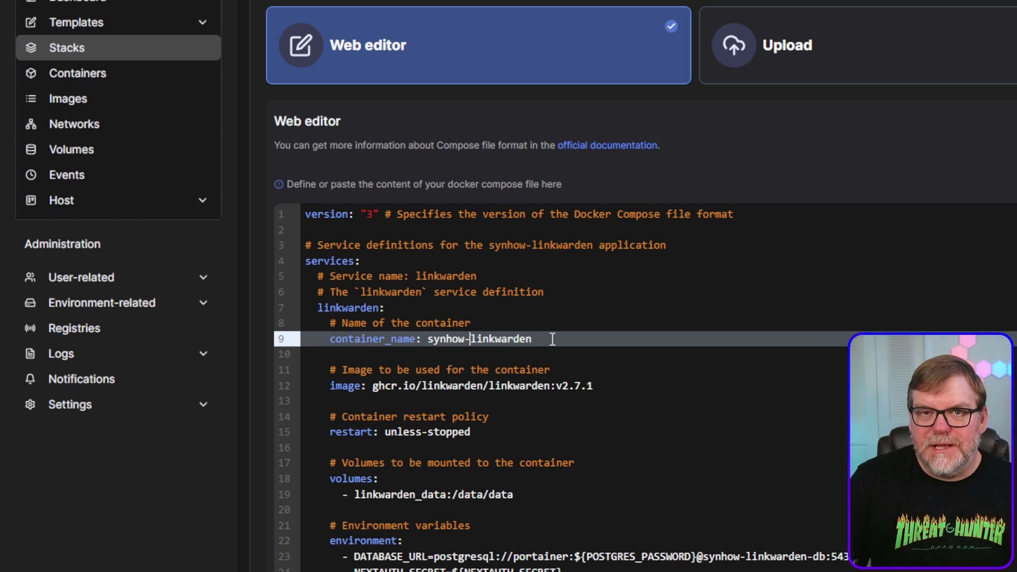
{"action": "scroll", "coordinate": [561, 378], "scroll_direction": "down", "scroll_amount": 1}
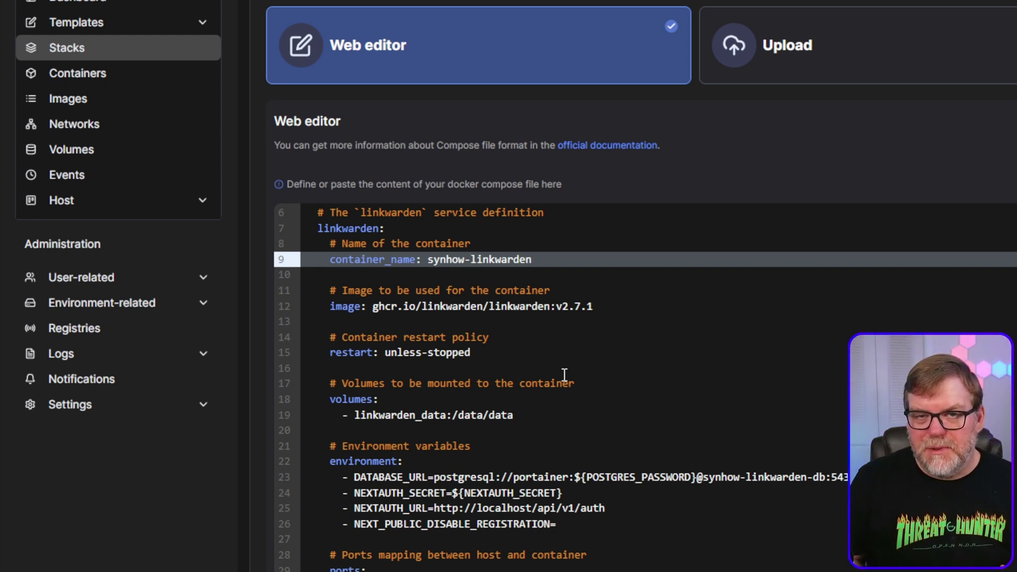
{"action": "scroll", "coordinate": [564, 374], "scroll_direction": "down", "scroll_amount": 2}
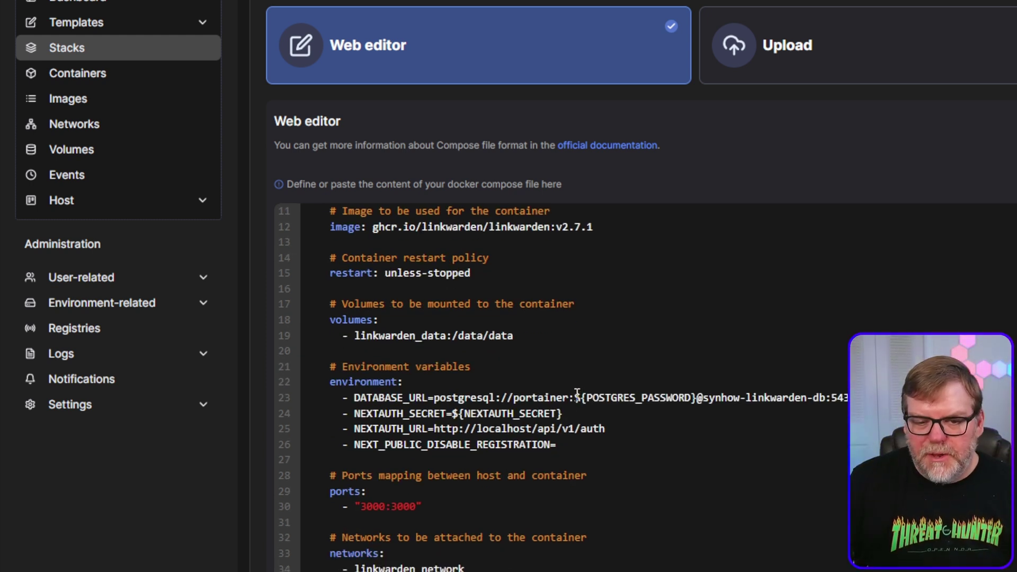
{"action": "scroll", "coordinate": [583, 418], "scroll_direction": "down", "scroll_amount": 2}
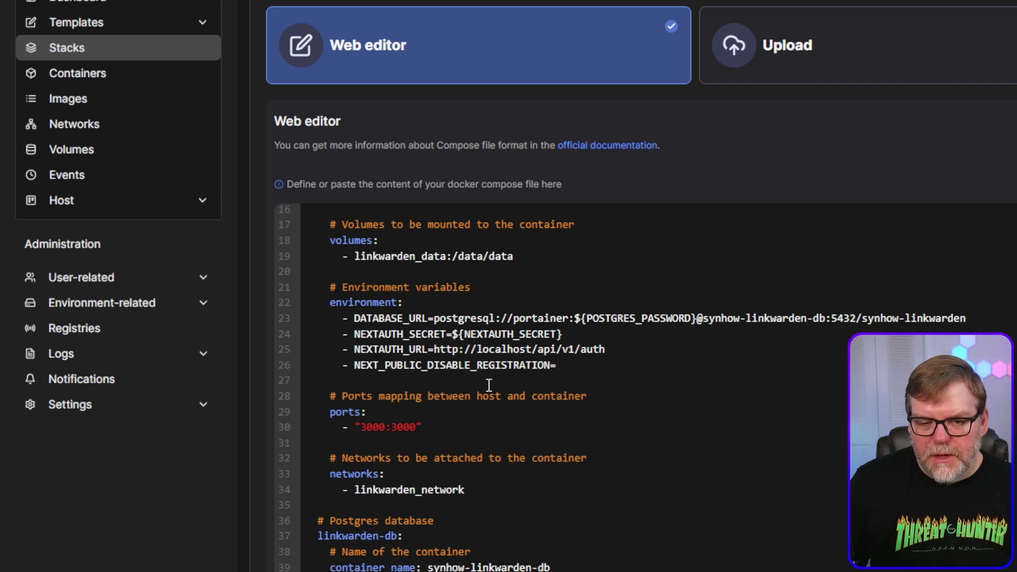
{"action": "scroll", "coordinate": [477, 381], "scroll_direction": "down", "scroll_amount": 2}
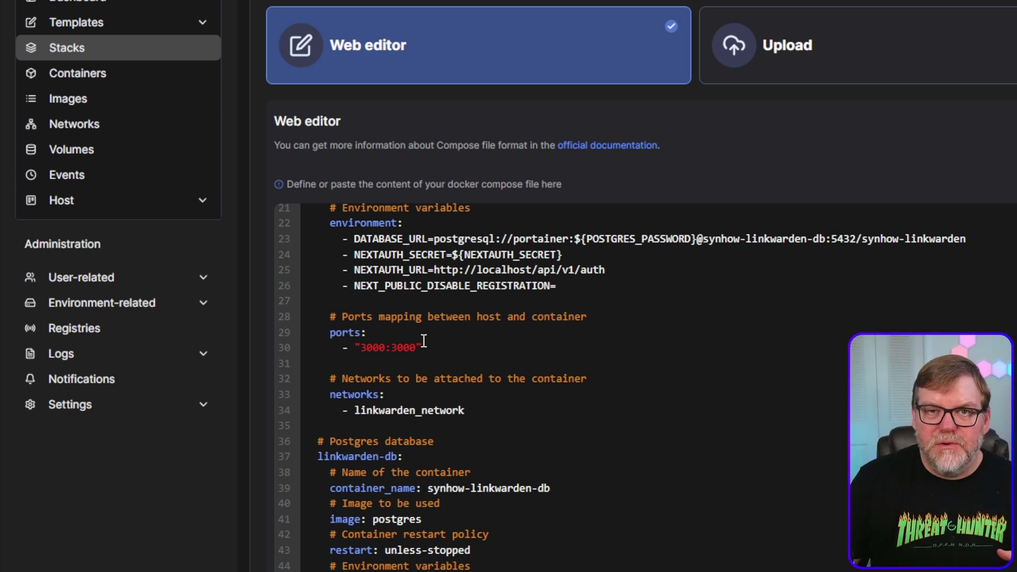
{"action": "left_click", "coordinate": [329, 333]}
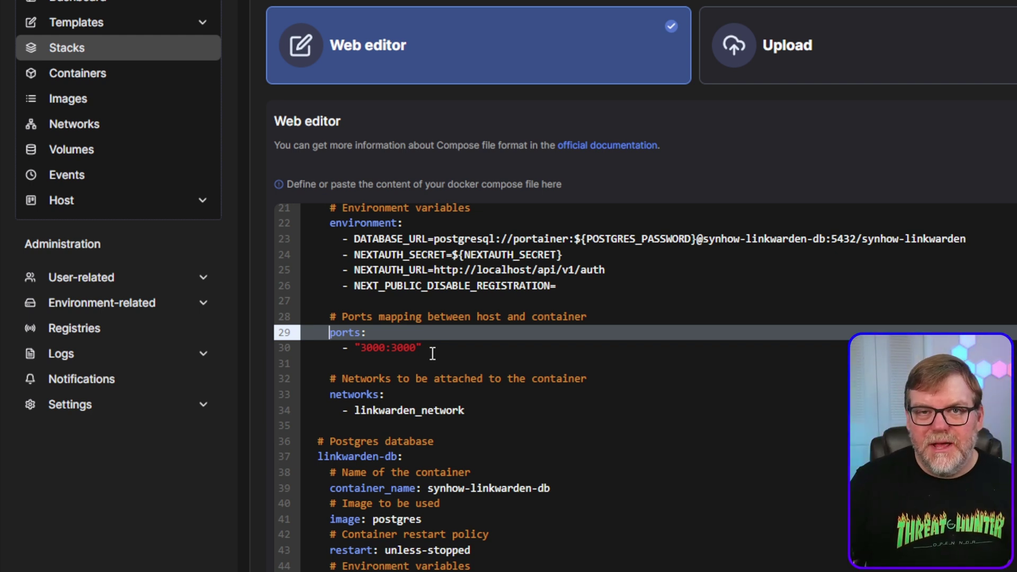
Comment out the ports line and its 3000:3000 mapping with '#'
{"action": "key", "text": "shift+Home"}
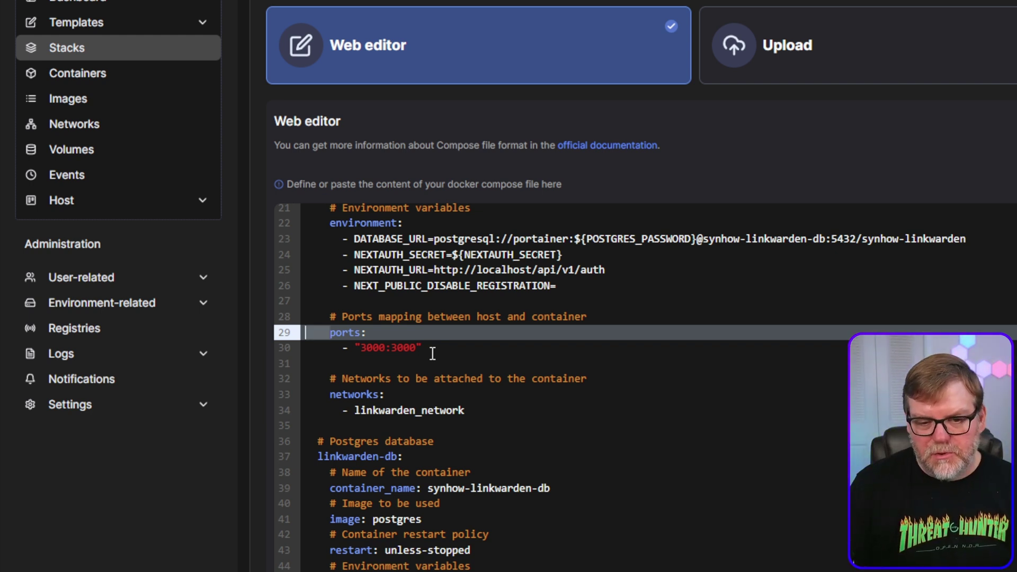
{"action": "key", "text": "Left"}
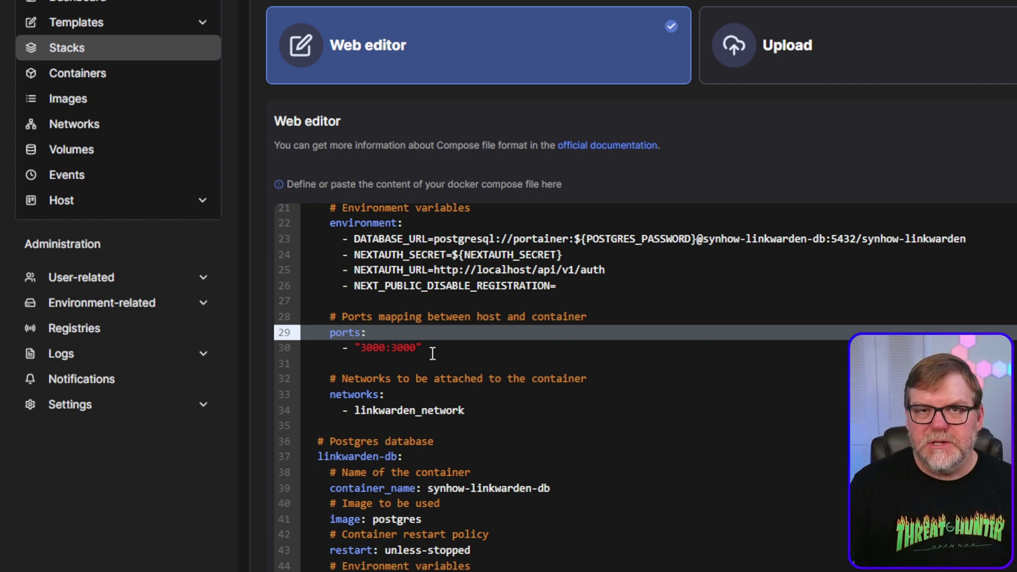
{"action": "type", "text": "#"}
{"action": "key", "text": "Down"}
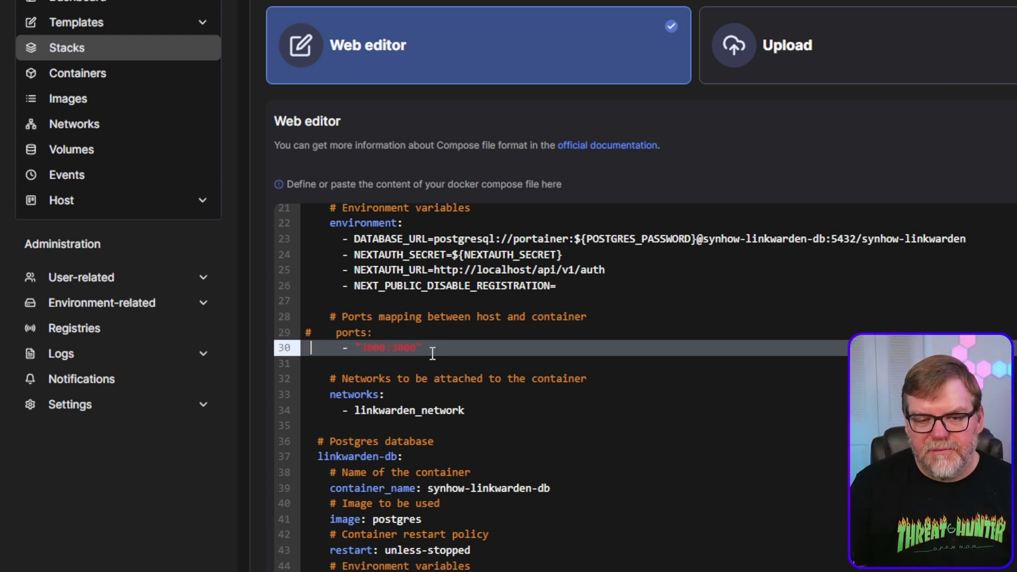
{"action": "key", "text": "Left"}
{"action": "type", "text": "#"}
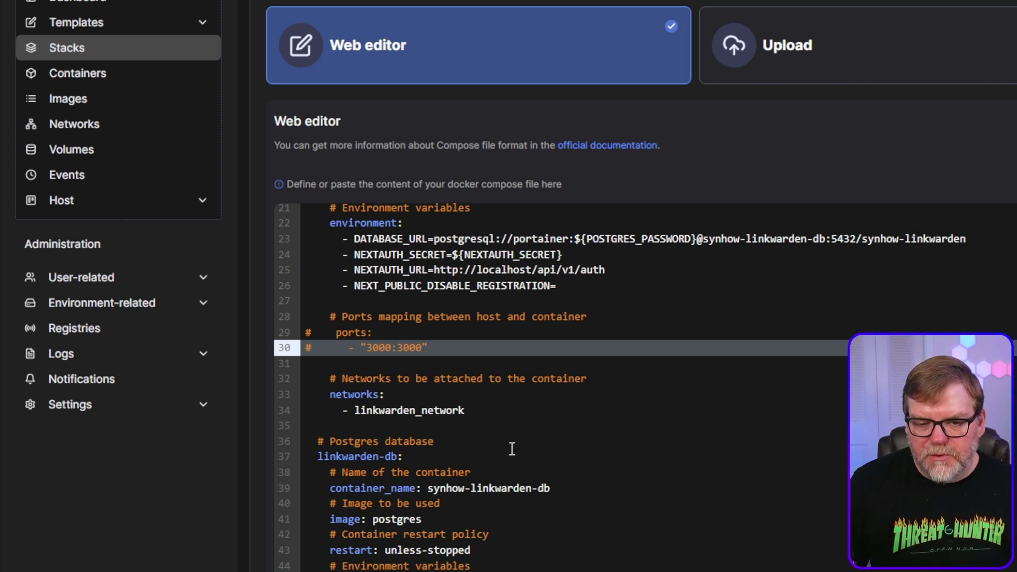
Review the rest of the file: the linkwarden_network bridge and linkwarden_data/linkwarden_db volumes
{"action": "scroll", "coordinate": [511, 448], "scroll_direction": "down", "scroll_amount": 2}
{"action": "scroll", "coordinate": [483, 370], "scroll_direction": "down", "scroll_amount": 1}
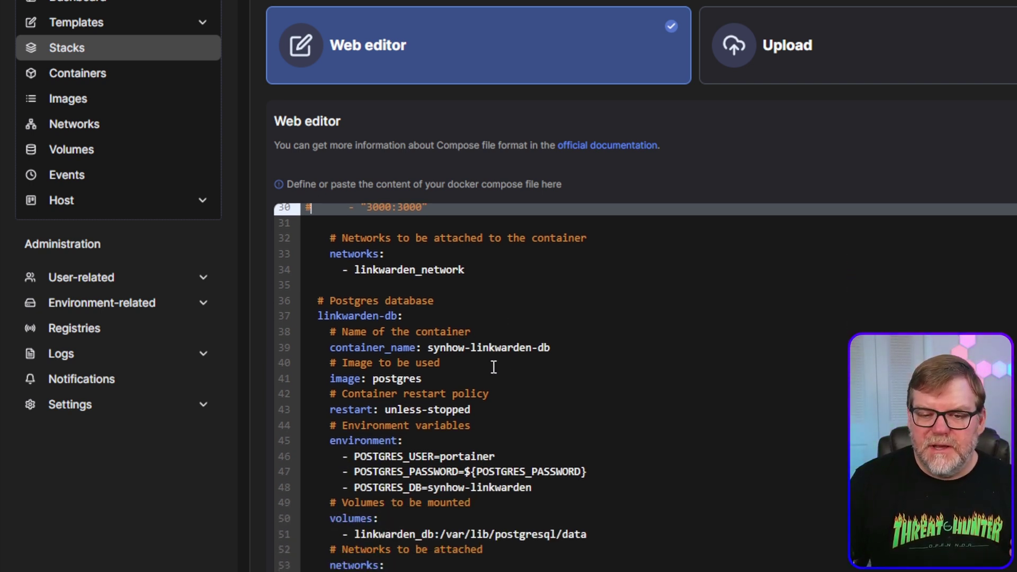
{"action": "scroll", "coordinate": [530, 381], "scroll_direction": "down", "scroll_amount": 1}
{"action": "scroll", "coordinate": [609, 394], "scroll_direction": "down", "scroll_amount": 1}
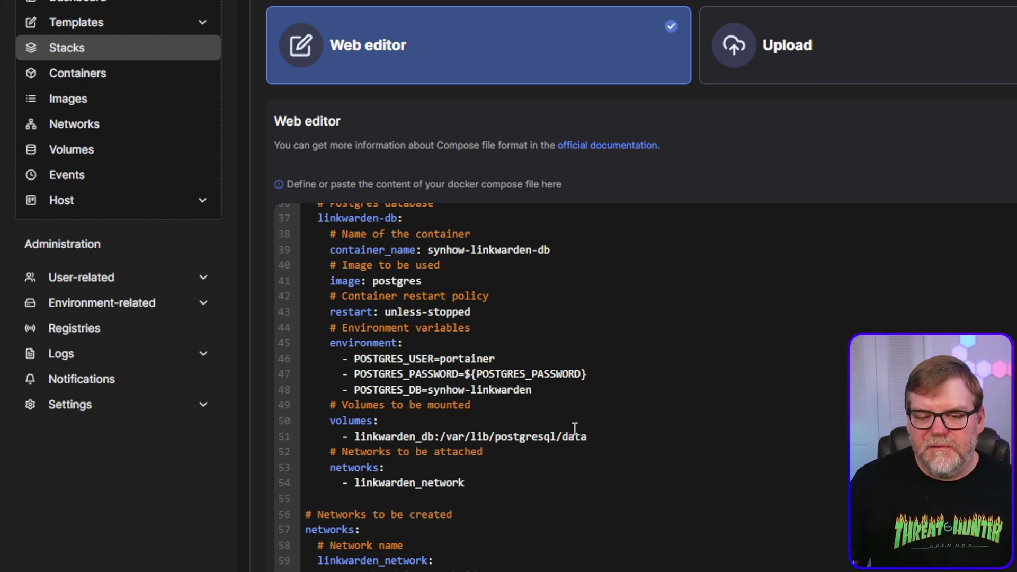
{"action": "scroll", "coordinate": [587, 416], "scroll_direction": "down", "scroll_amount": 3}
{"action": "scroll", "coordinate": [545, 404], "scroll_direction": "down", "scroll_amount": 1}
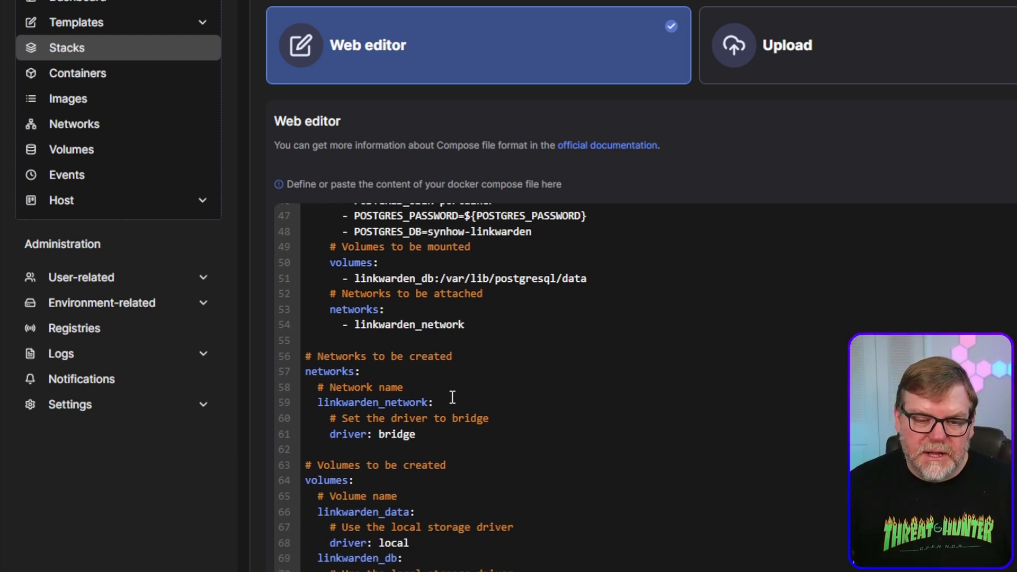
{"action": "scroll", "coordinate": [452, 398], "scroll_direction": "down", "scroll_amount": 2}
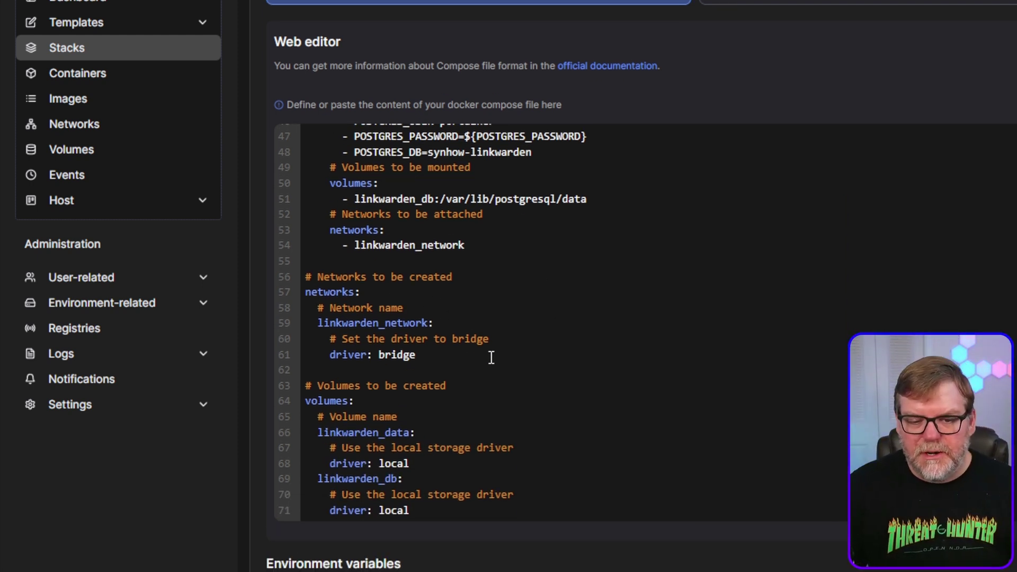
{"action": "scroll", "coordinate": [488, 356], "scroll_direction": "up", "scroll_amount": 2}
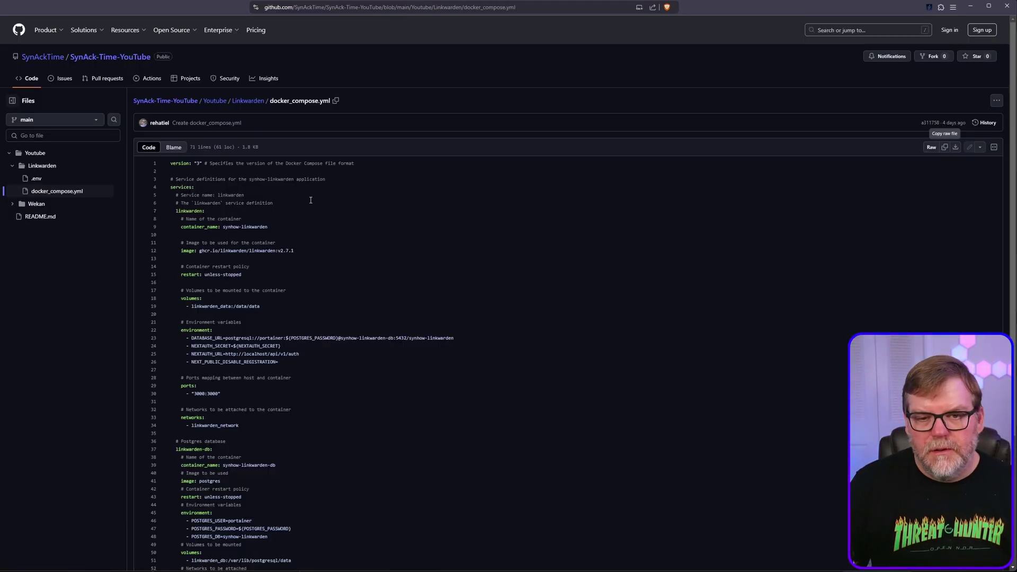
Copy the raw contents of Linkwarden's .env file from the GitHub repo
{"action": "key", "text": "alt+Left"}
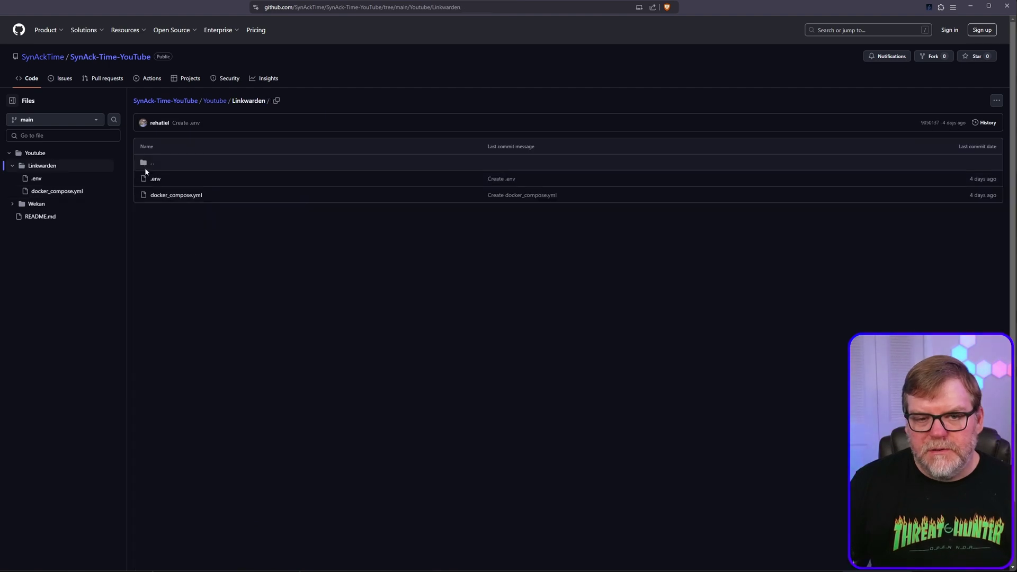
{"action": "left_click", "coordinate": [154, 179]}
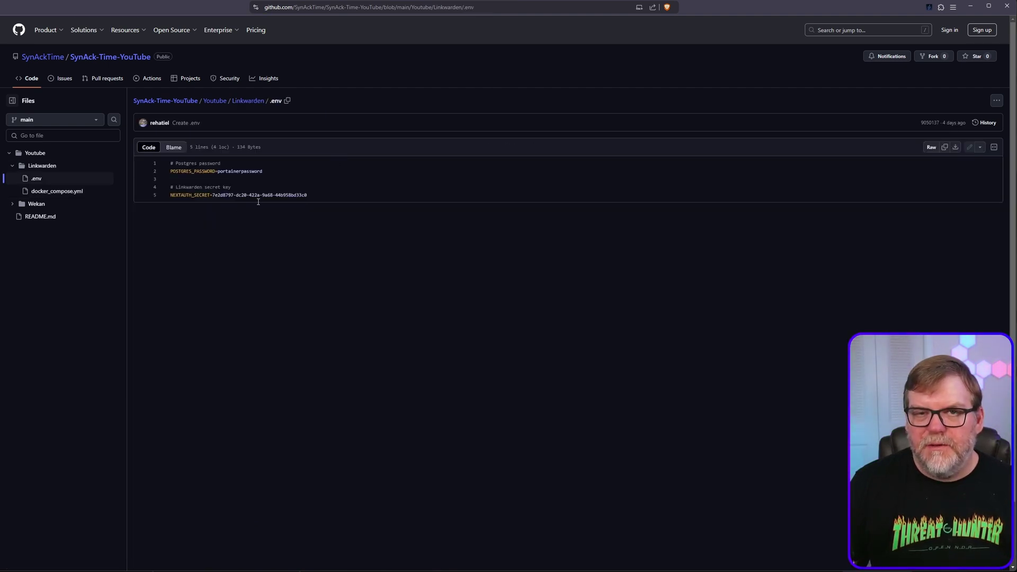
{"action": "left_click", "coordinate": [945, 148]}
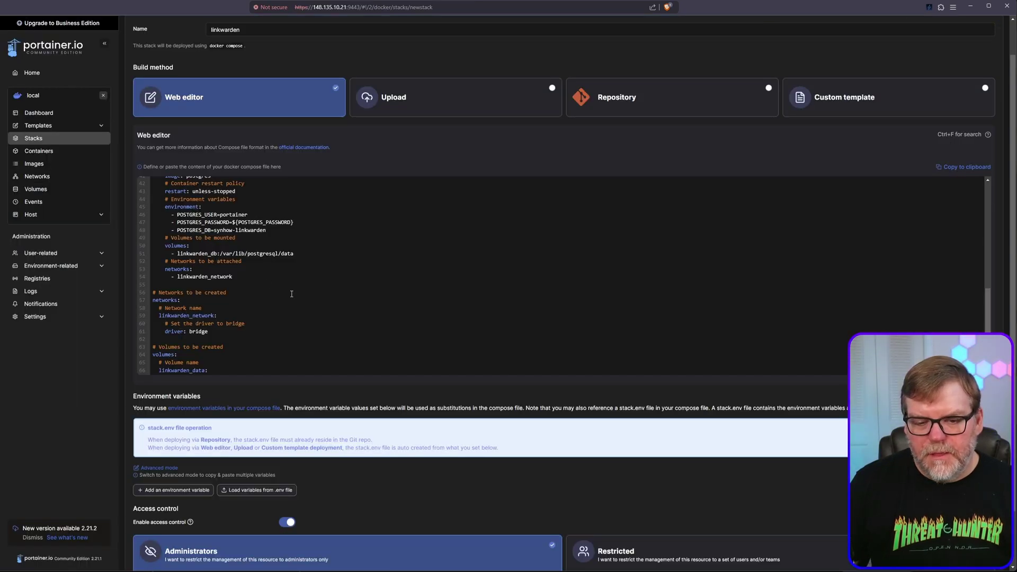
{"action": "scroll", "coordinate": [292, 293], "scroll_direction": "down", "scroll_amount": 2}
Delete the blank environment variable row from the linkwarden stack form
{"action": "scroll", "coordinate": [285, 379], "scroll_direction": "down", "scroll_amount": 2}
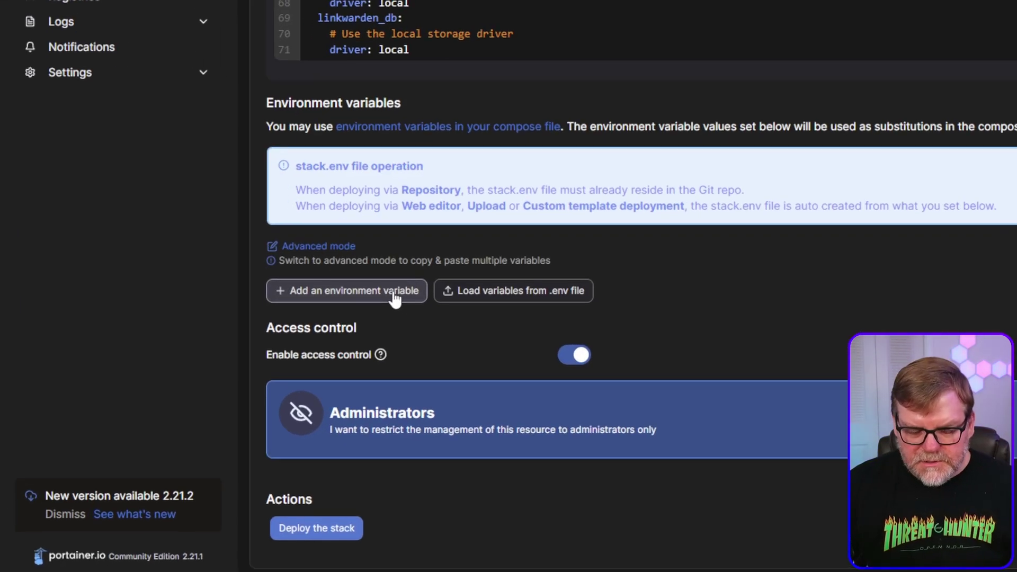
{"action": "left_click", "coordinate": [381, 293]}
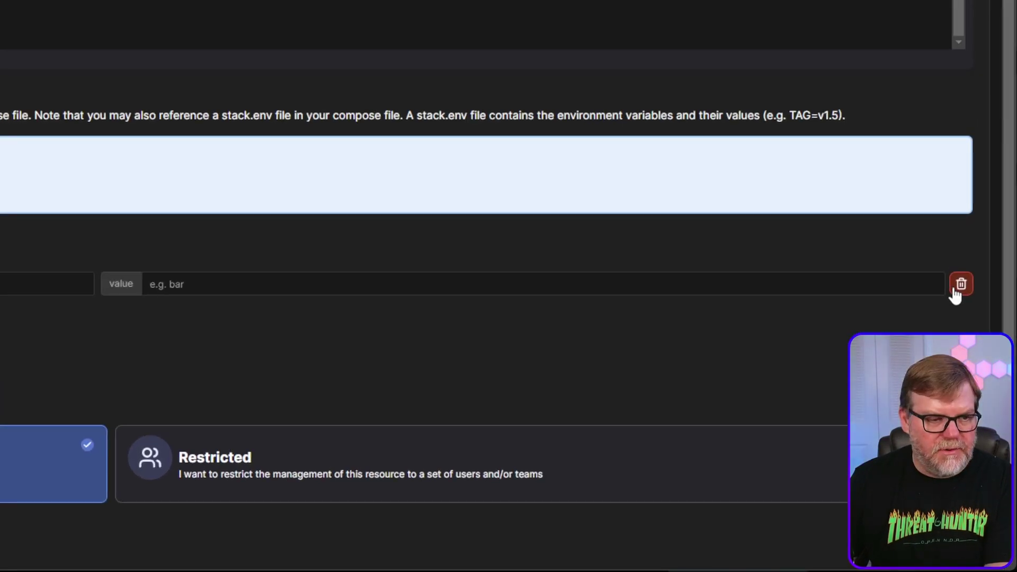
{"action": "left_click", "coordinate": [959, 286]}
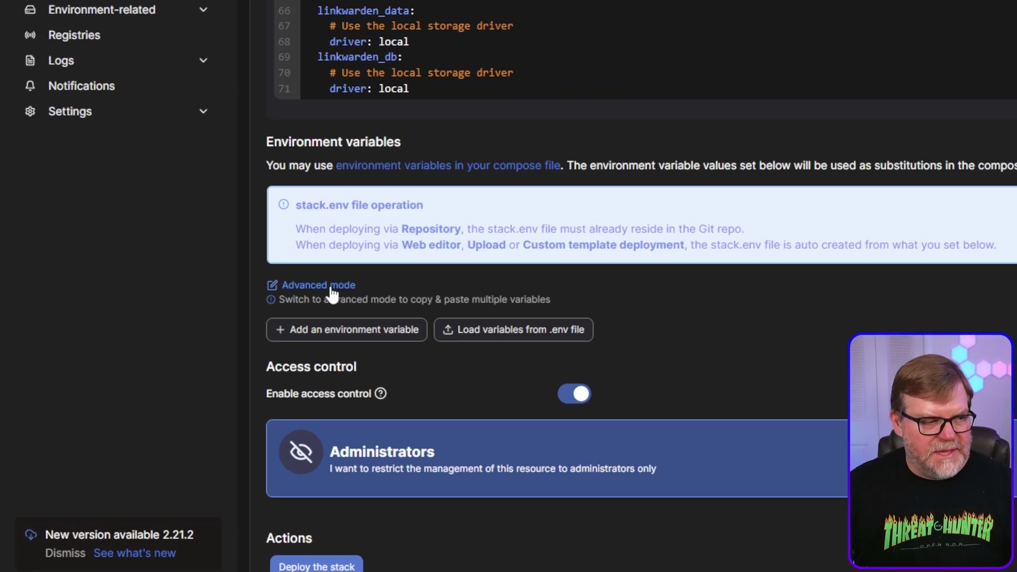
Paste the POSTGRES_PASSWORD and NEXTAUTH_SECRET lines in advanced mode, replacing the sample password with a new one
{"action": "left_click", "coordinate": [331, 289]}
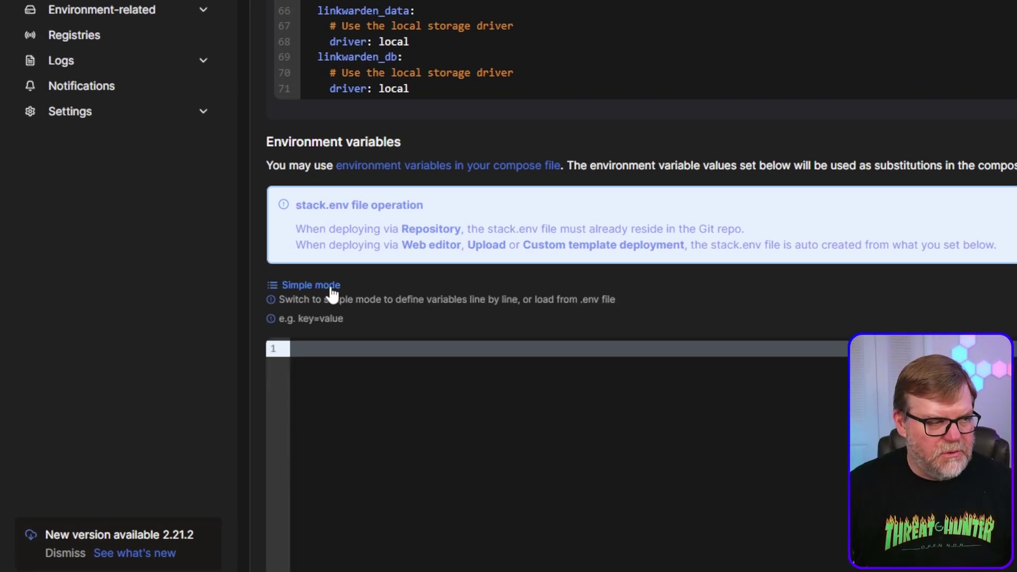
{"action": "scroll", "coordinate": [393, 386], "scroll_direction": "down", "scroll_amount": 7}
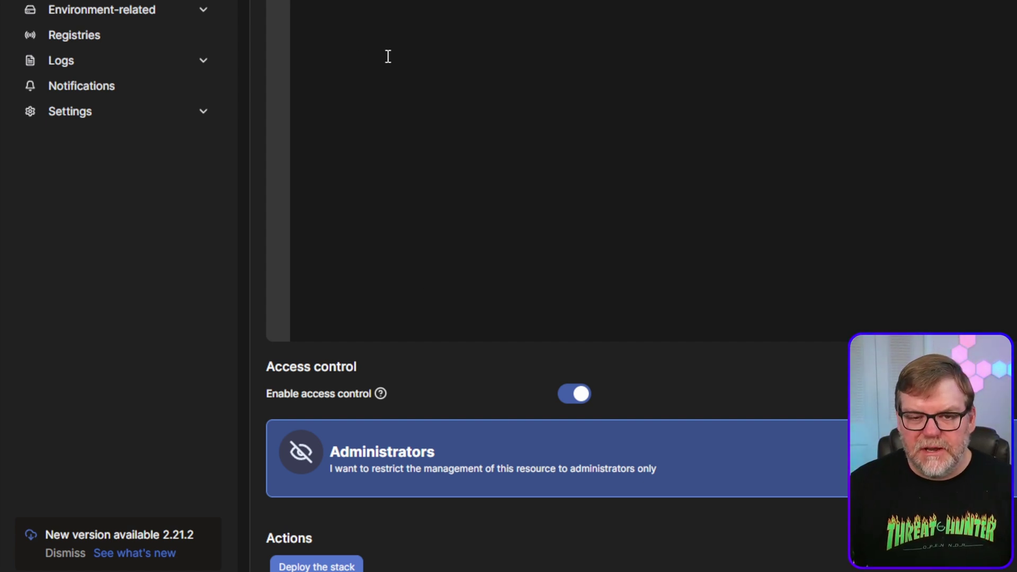
{"action": "key", "text": "ctrl+v"}
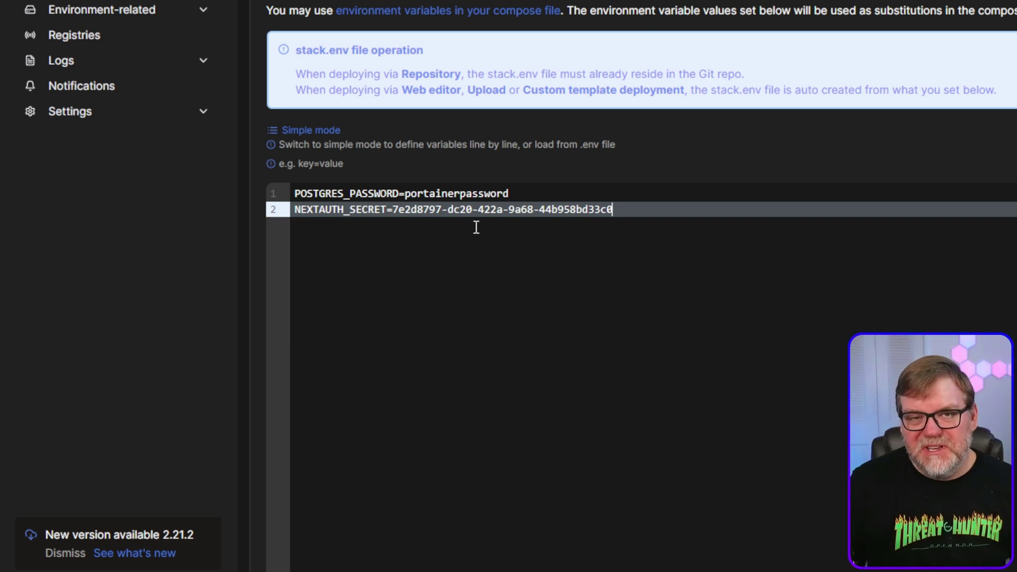
{"action": "left_click_drag", "start_coordinate": [404, 193], "coordinate": [529, 189]}
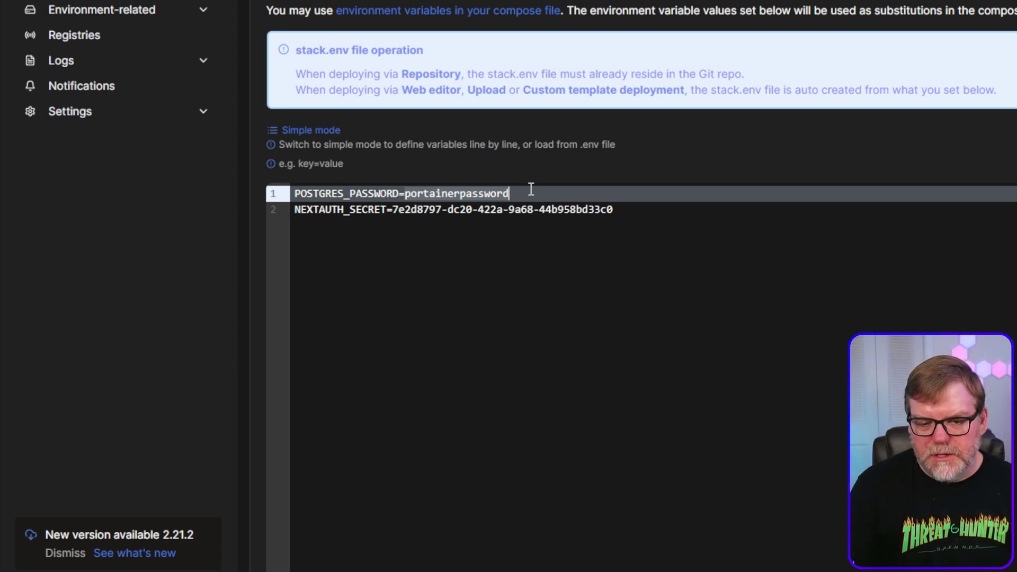
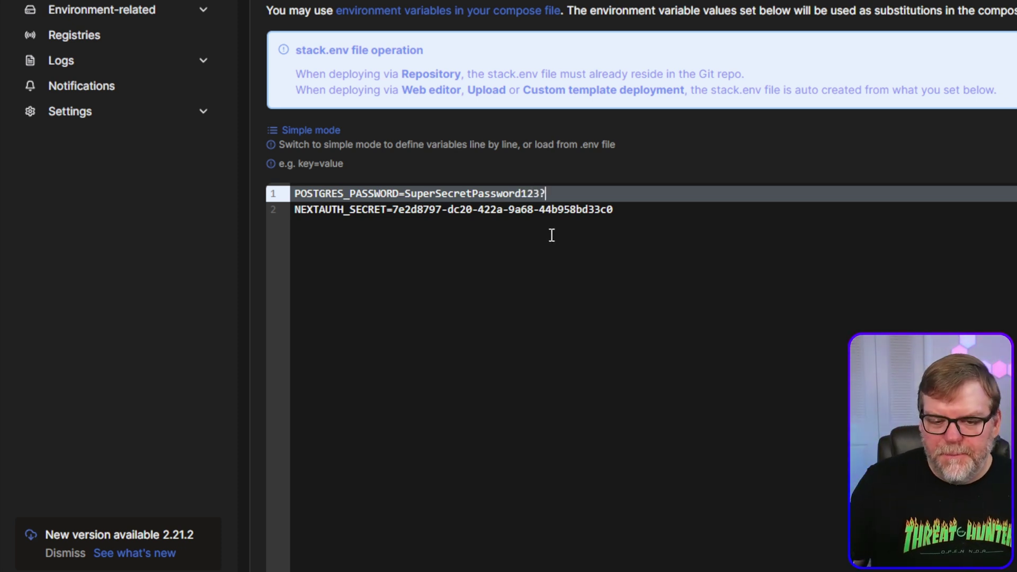
Alter a few characters of the NEXTAUTH_SECRET value
{"action": "left_click_drag", "start_coordinate": [392, 210], "coordinate": [438, 213]}
{"action": "left_click", "coordinate": [440, 214]}
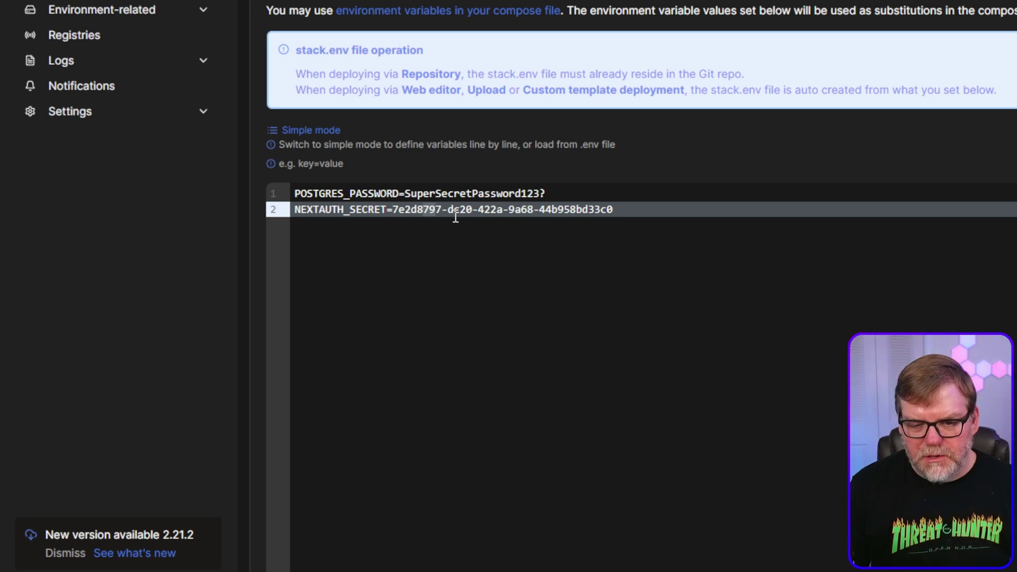
{"action": "key", "text": "BackSpace"}
{"action": "key", "text": "BackSpace"}
{"action": "type", "text": "adb"}
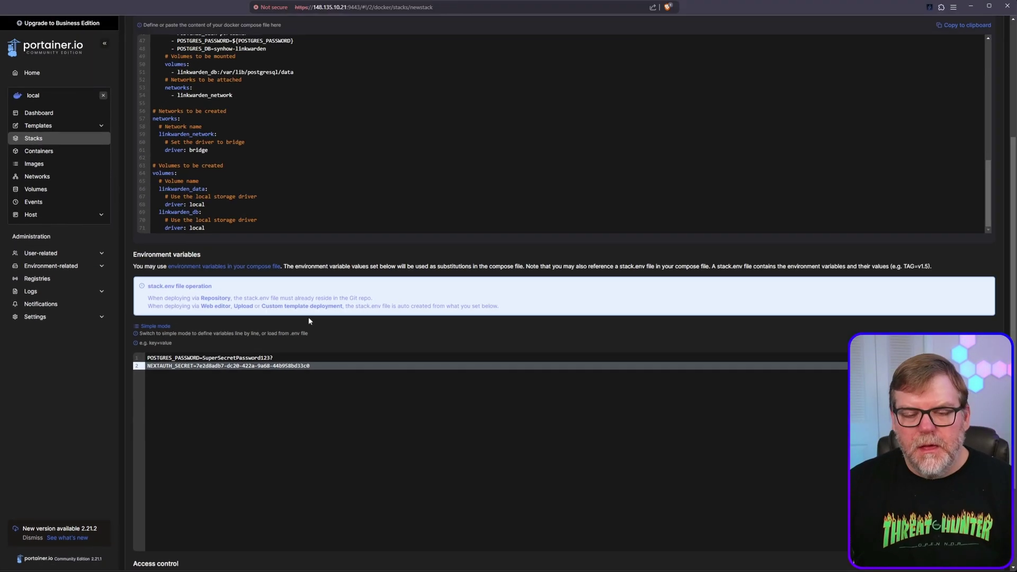
{"action": "scroll", "coordinate": [318, 302], "scroll_direction": "up", "scroll_amount": 3}
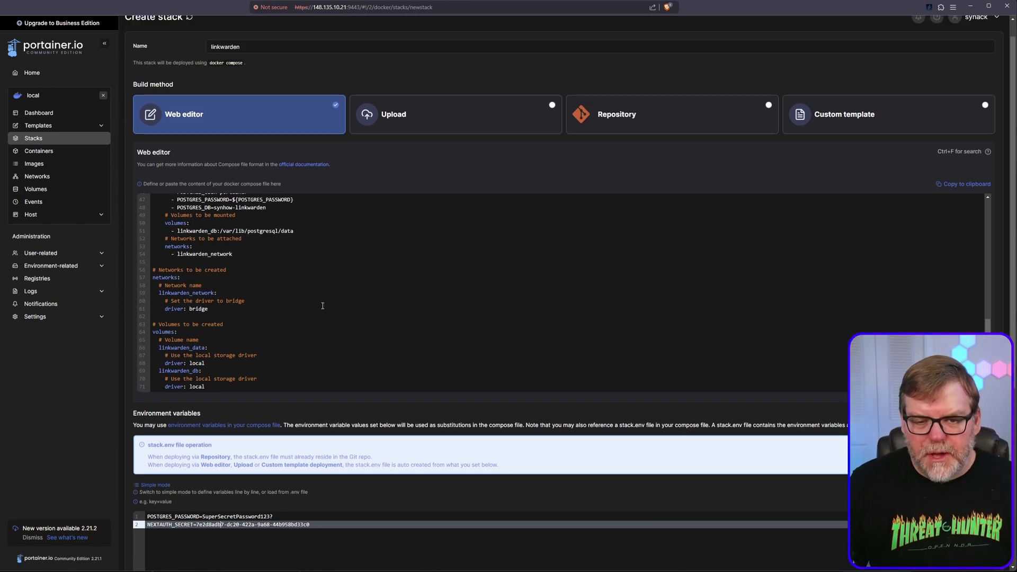
{"action": "scroll", "coordinate": [322, 305], "scroll_direction": "up", "scroll_amount": 5}
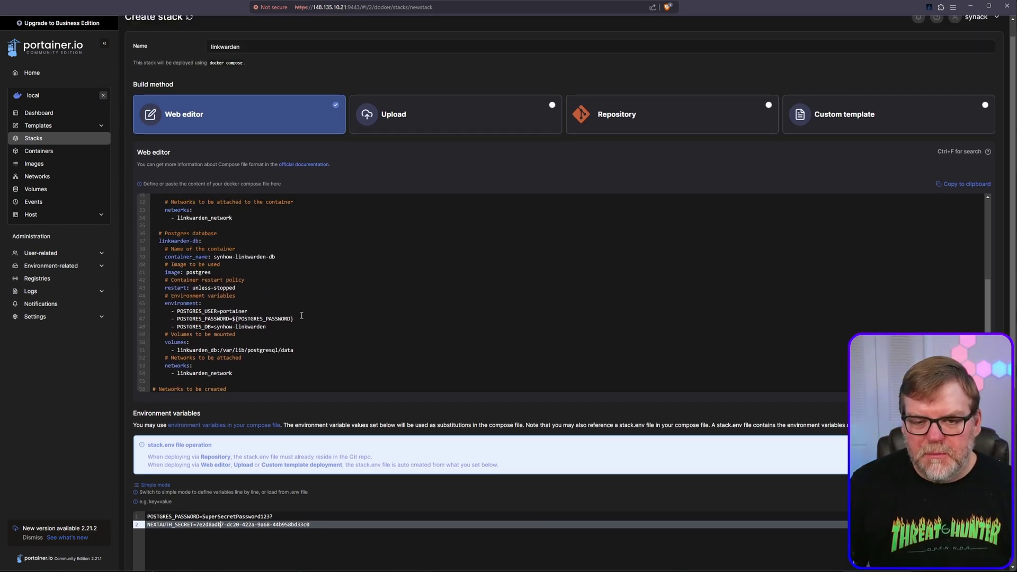
{"action": "scroll", "coordinate": [322, 309], "scroll_direction": "up", "scroll_amount": 4}
{"action": "scroll", "coordinate": [323, 309], "scroll_direction": "up", "scroll_amount": 3}
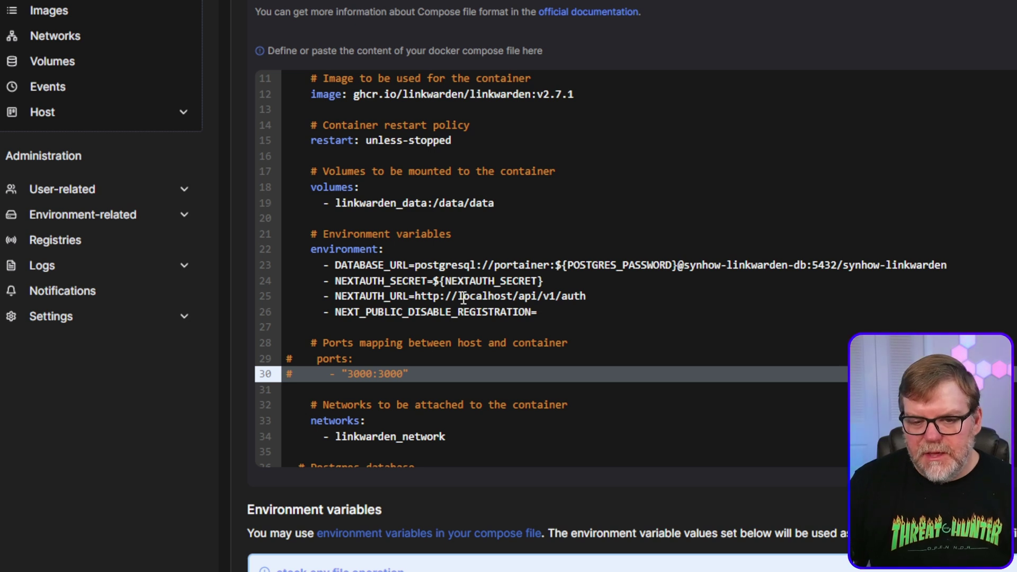
{"action": "left_click_drag", "start_coordinate": [458, 298], "coordinate": [512, 298]}
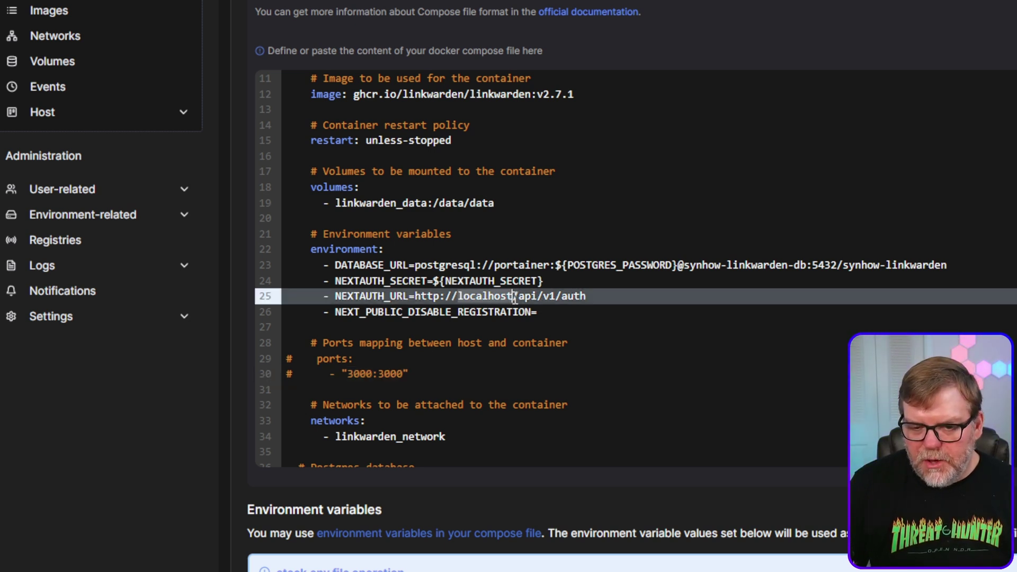
{"action": "left_click", "coordinate": [589, 295]}
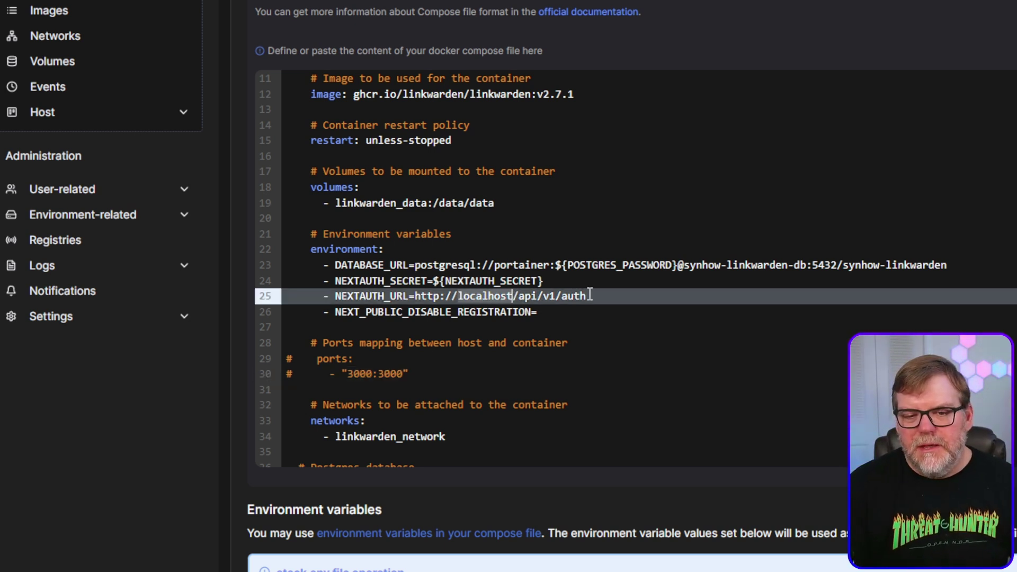
{"action": "key", "text": "ctrl+BackSpace"}
{"action": "type", "text": "links."}
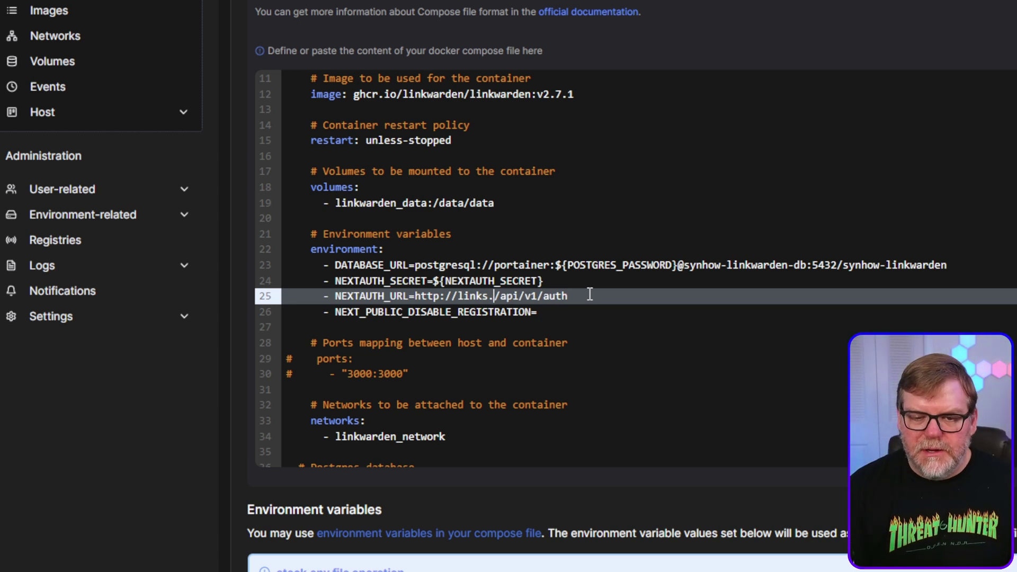
{"action": "type", "text": "synhow."}
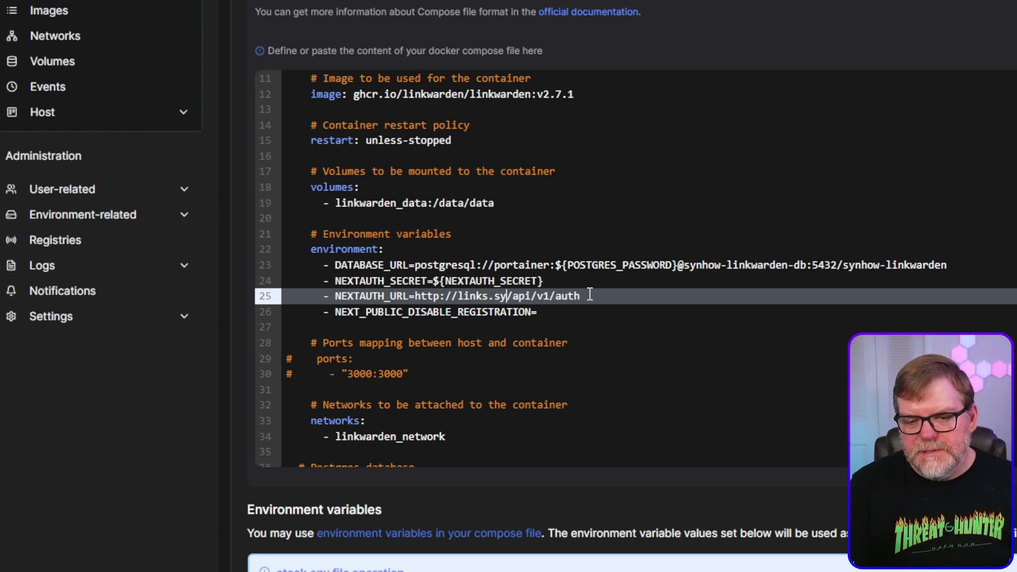
{"action": "type", "text": "com"}
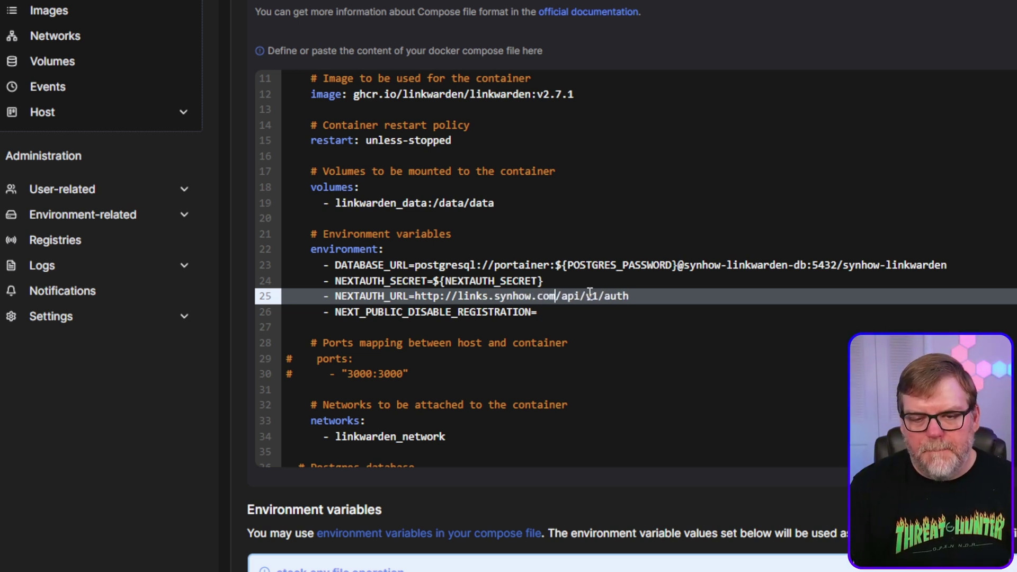
{"action": "left_click", "coordinate": [439, 298]}
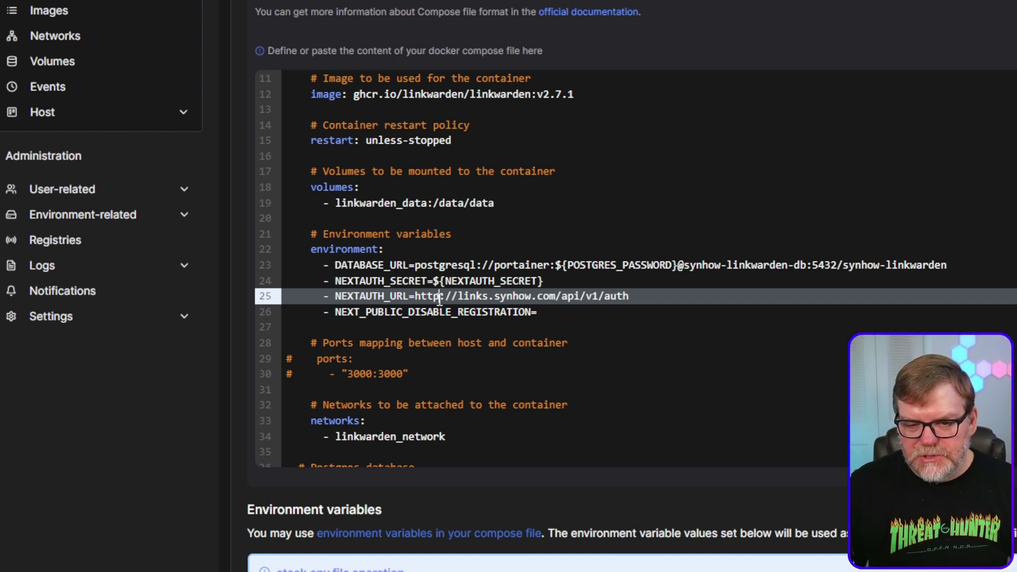
{"action": "type", "text": "s"}
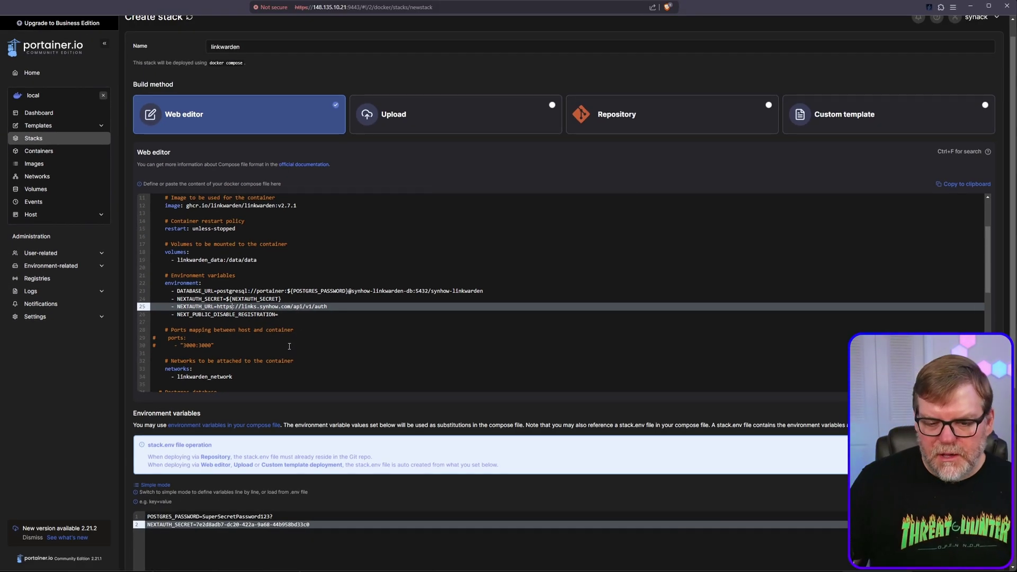
Deploy the linkwarden stack and confirm synhow-linkwarden and synhow-linkwarden-db containers are running
{"action": "scroll", "coordinate": [299, 412], "scroll_direction": "down", "scroll_amount": 5}
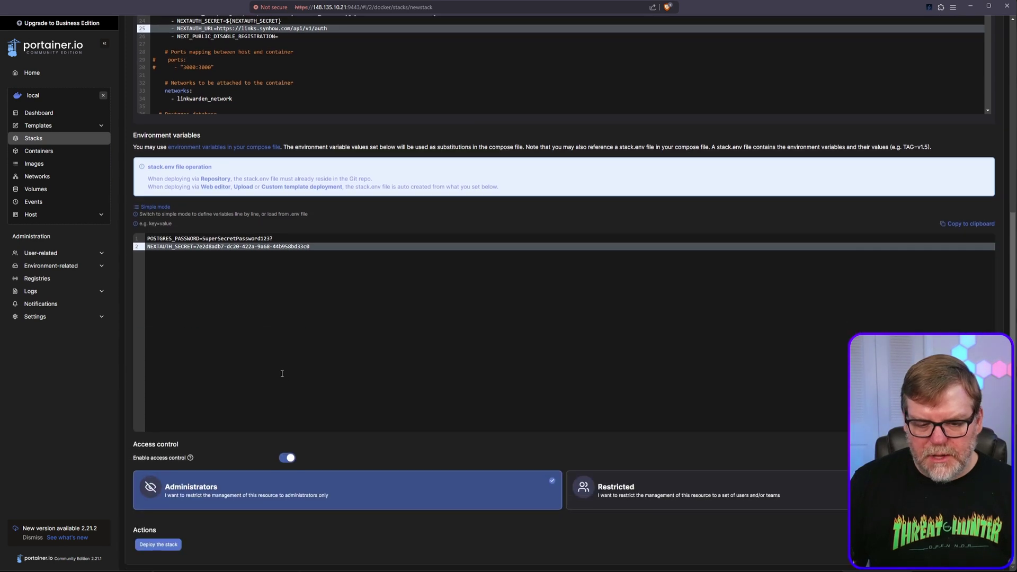
{"action": "left_click", "coordinate": [159, 545]}
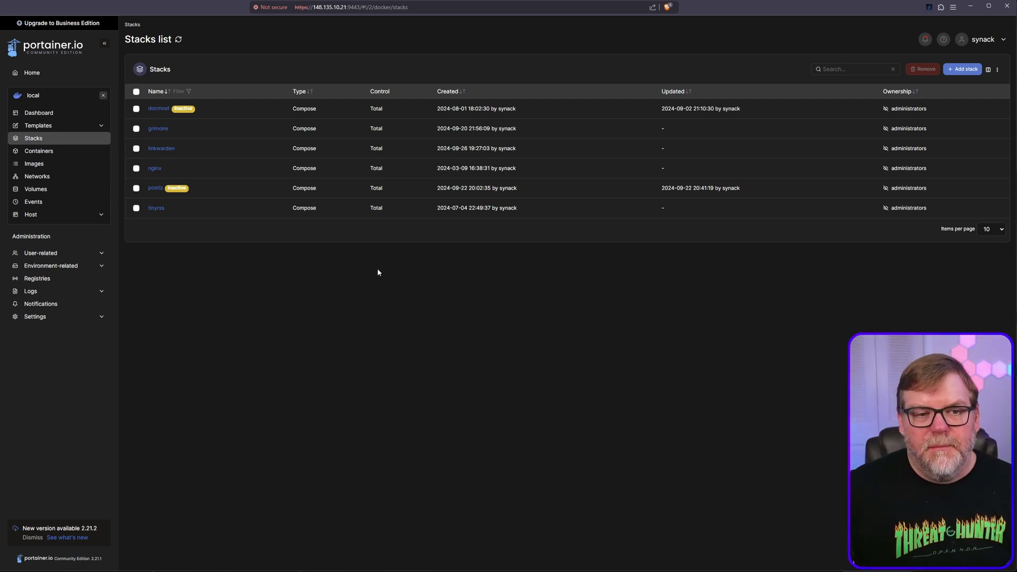
{"action": "left_click", "coordinate": [41, 152]}
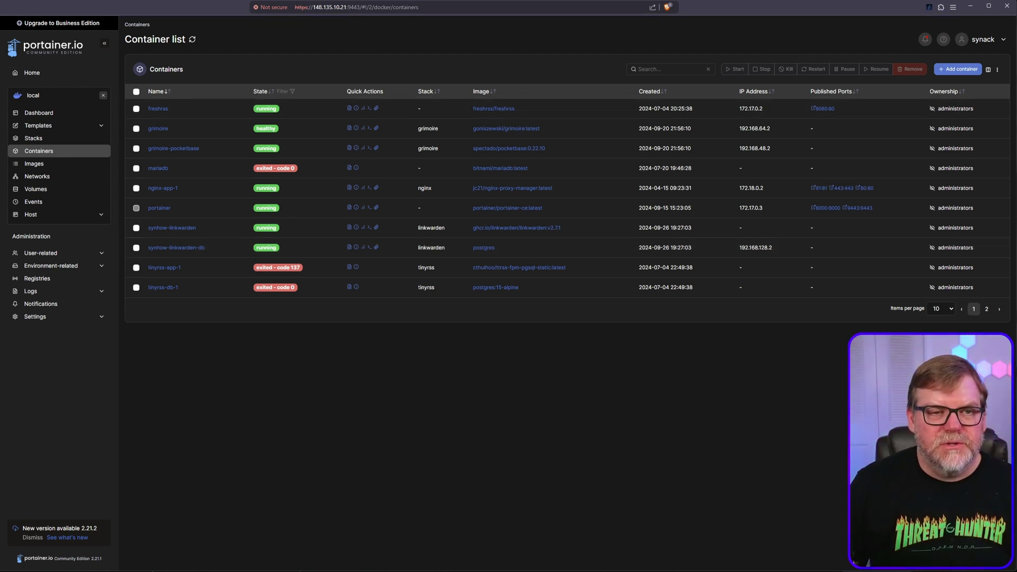
{"action": "key", "text": "ctrl+Tab"}
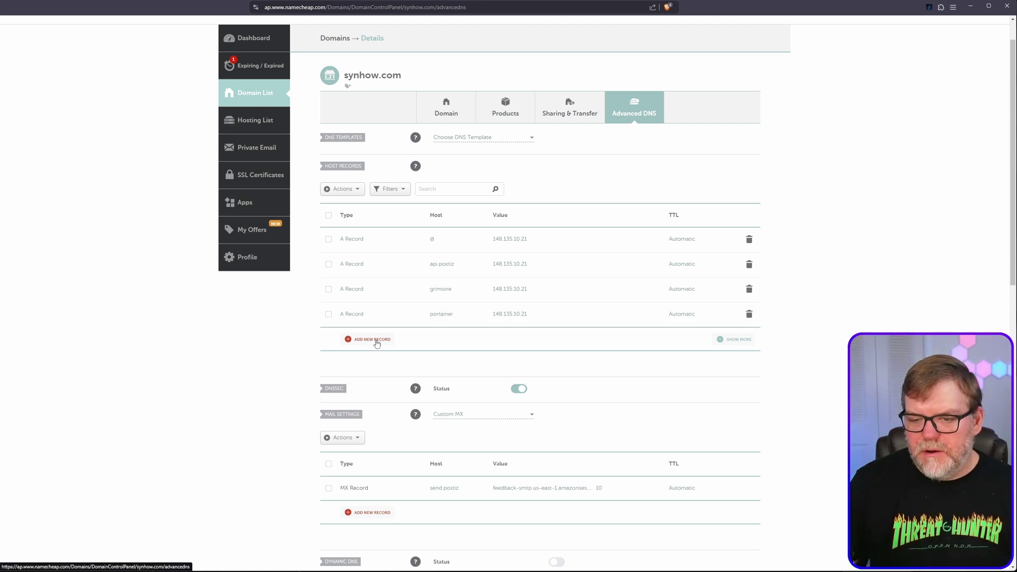
Add a 'links' A record pointing to 148.135.10.21, copied from the postiz record
{"action": "left_click", "coordinate": [371, 345]}
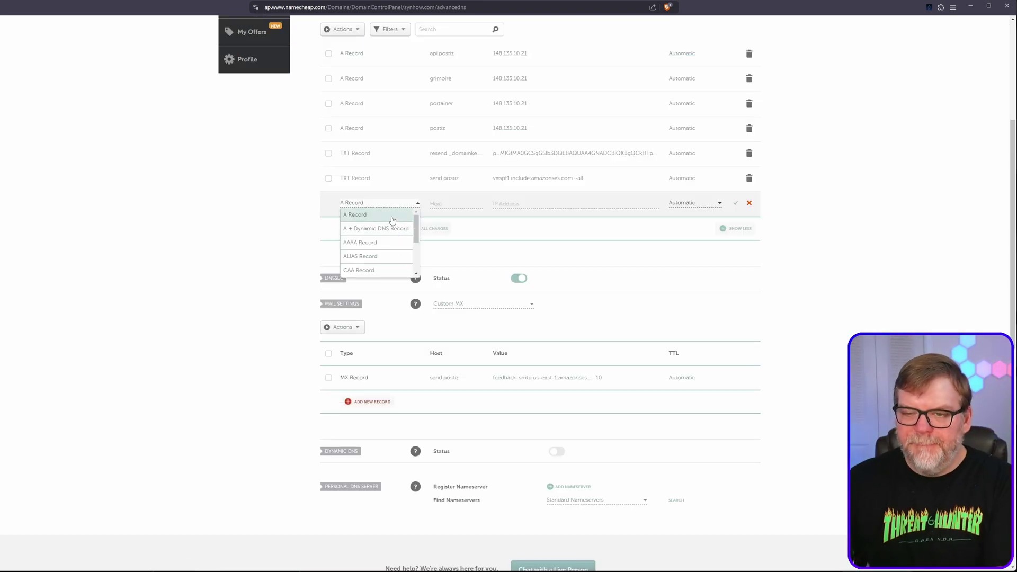
{"action": "left_click", "coordinate": [391, 220]}
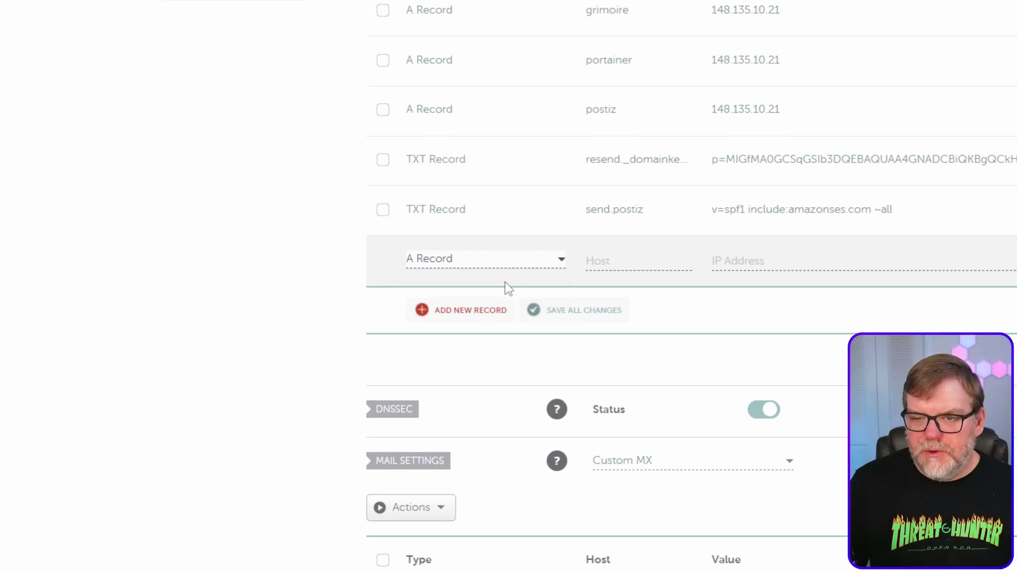
{"action": "left_click", "coordinate": [620, 261]}
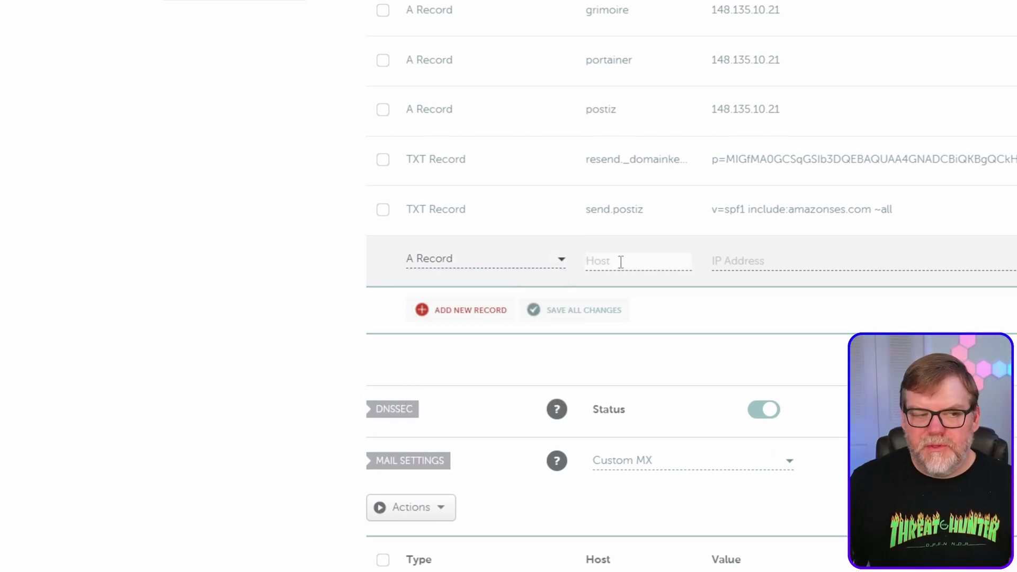
{"action": "type", "text": "links"}
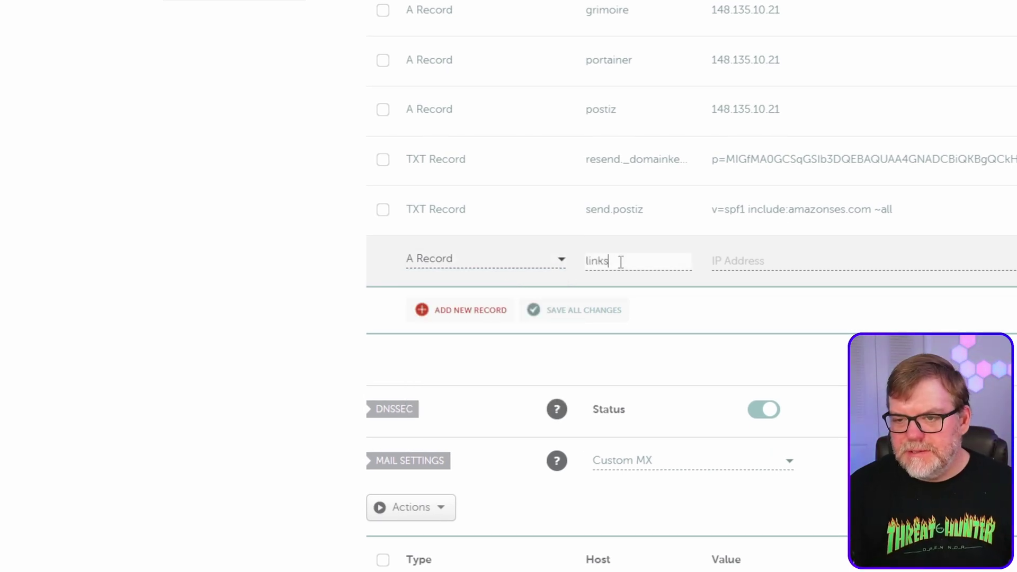
{"action": "key", "text": "Tab"}
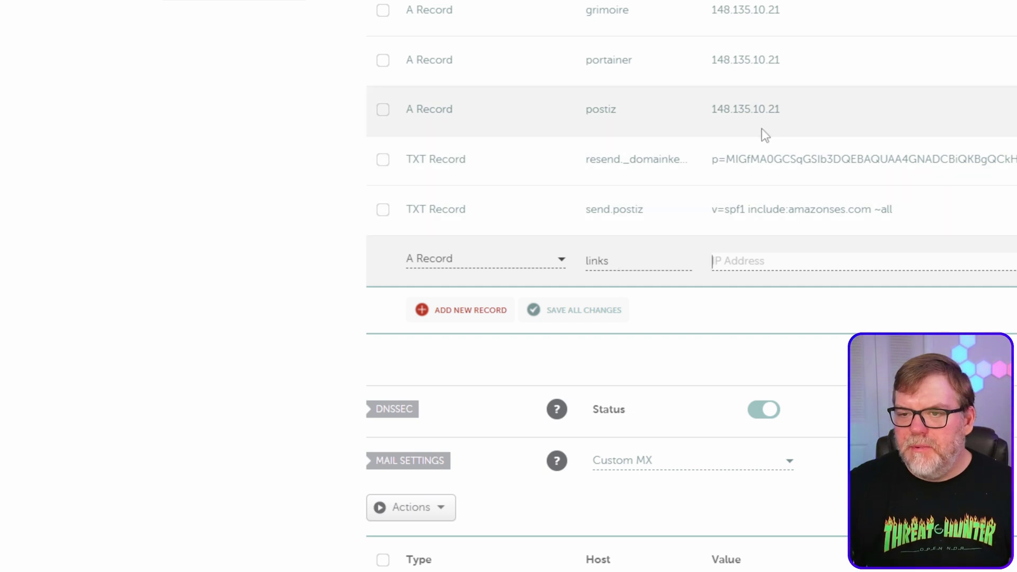
{"action": "left_click", "coordinate": [784, 118]}
{"action": "left_click_drag", "start_coordinate": [780, 112], "coordinate": [707, 111]}
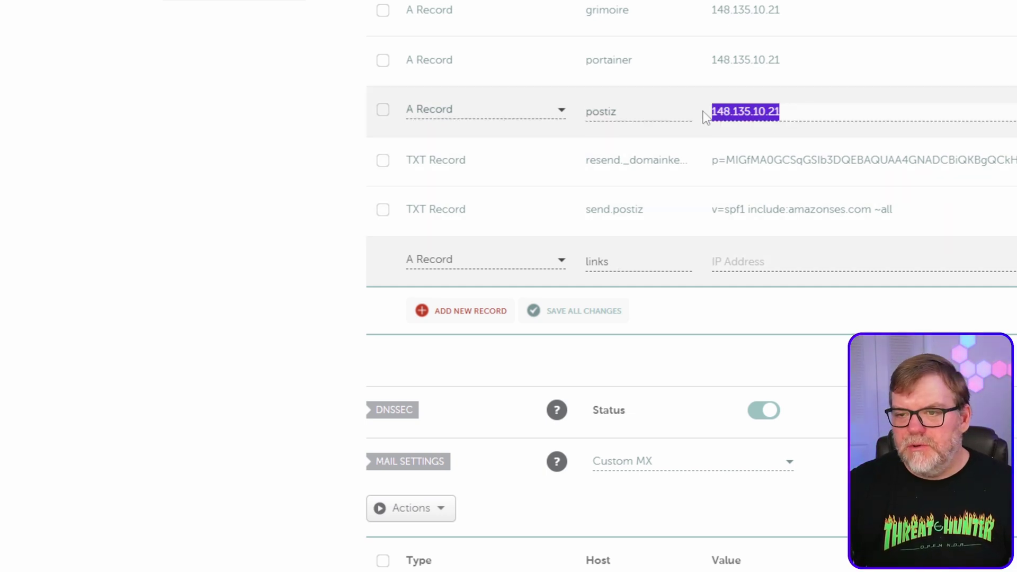
{"action": "key", "text": "ctrl+c"}
{"action": "left_click", "coordinate": [747, 260]}
{"action": "key", "text": "ctrl+v"}
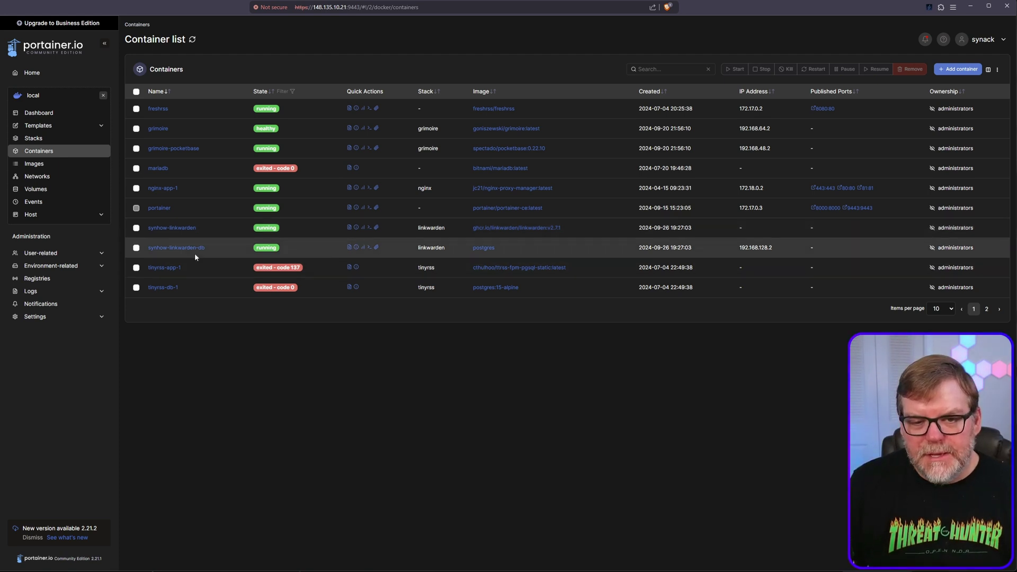
Join the nginx-app-1 container to the linkwarden_linkwarden_network network
{"action": "left_click", "coordinate": [170, 189]}
{"action": "scroll", "coordinate": [290, 344], "scroll_direction": "down", "scroll_amount": 8}
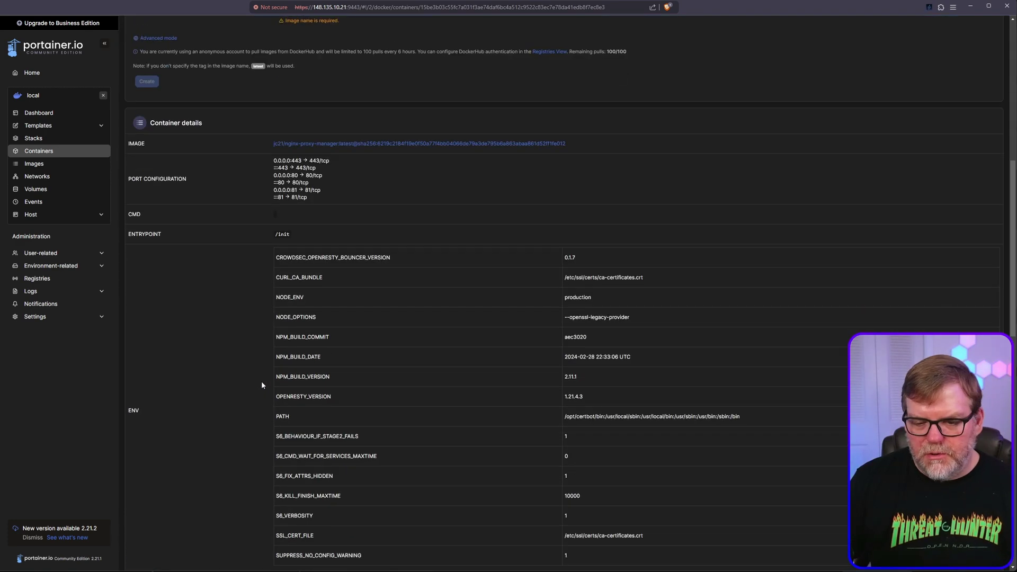
{"action": "scroll", "coordinate": [262, 385], "scroll_direction": "down", "scroll_amount": 20}
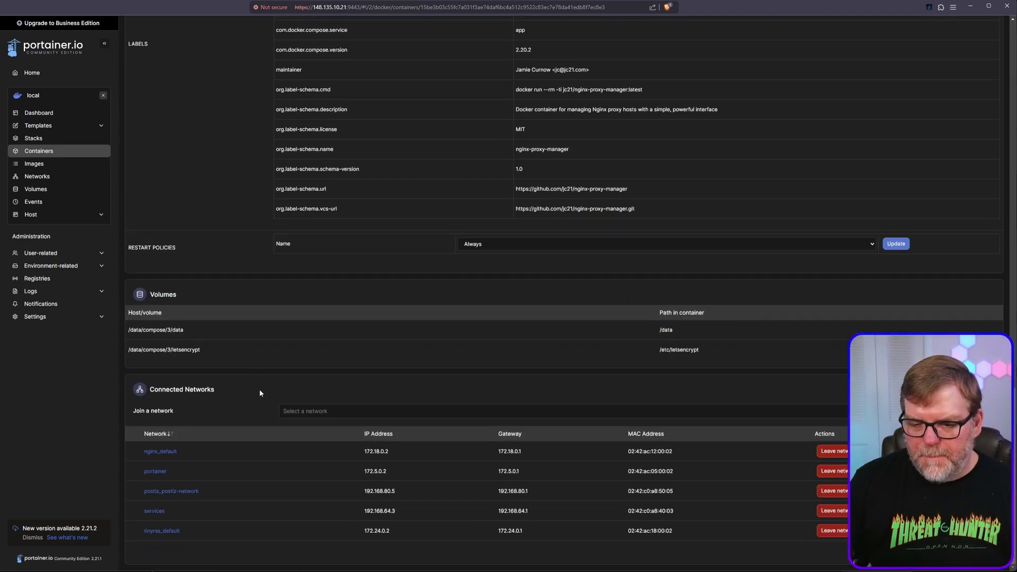
{"action": "left_click", "coordinate": [356, 409]}
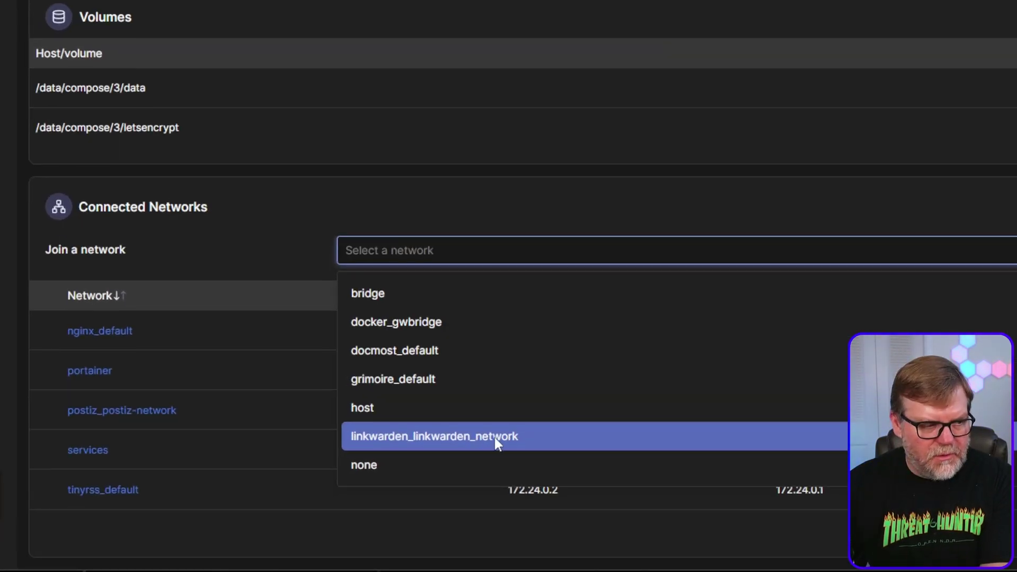
{"action": "left_click", "coordinate": [496, 438]}
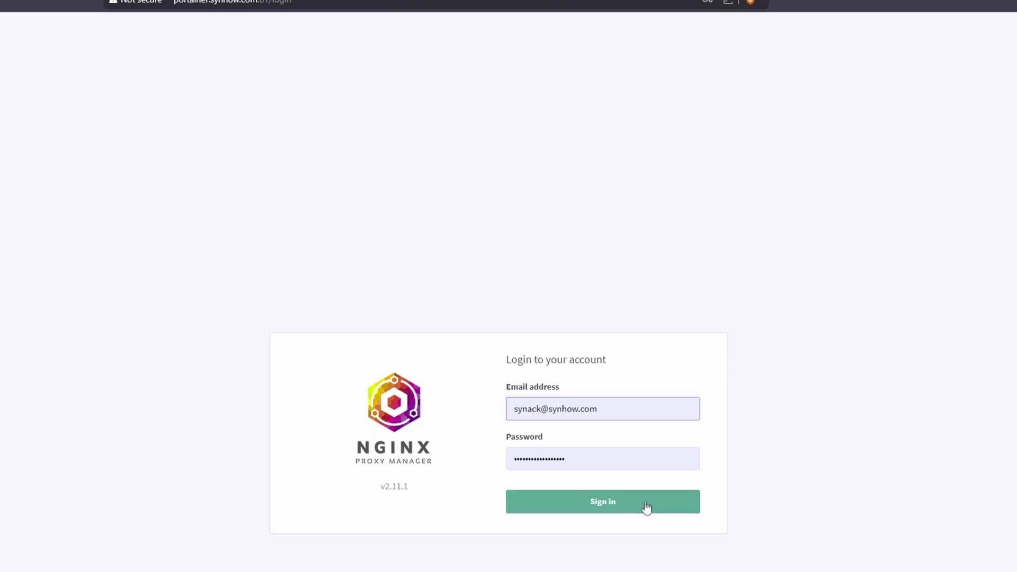
{"action": "left_click", "coordinate": [642, 502]}
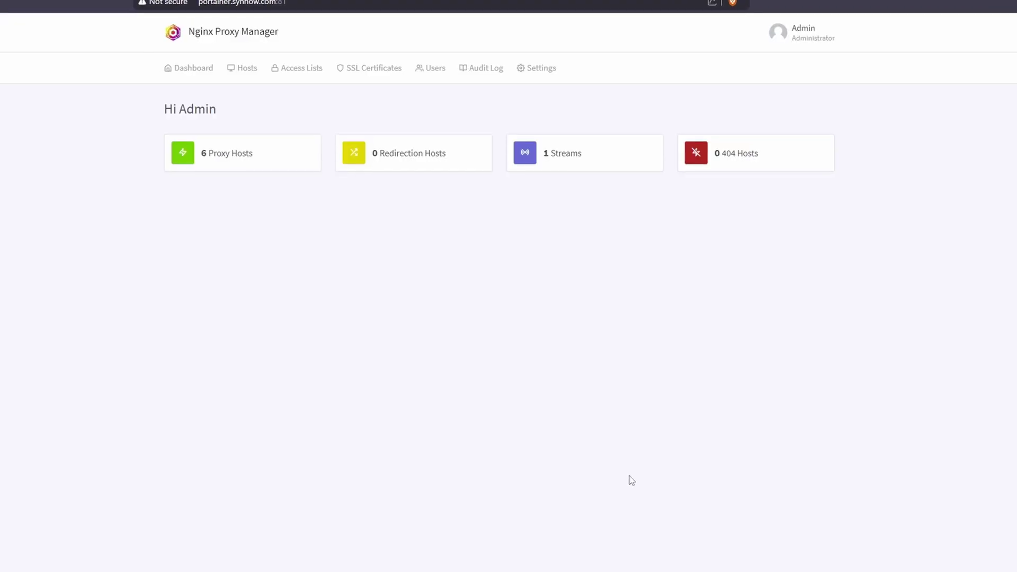
Start a new proxy host with domain links.synhow.com and forward hostname synhow-linkwarden
{"action": "left_click", "coordinate": [212, 153]}
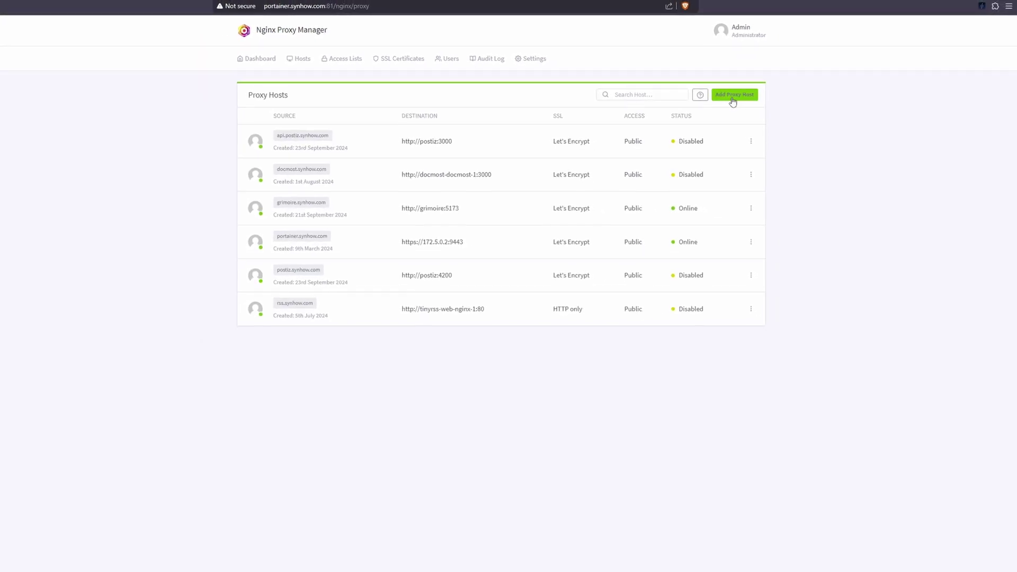
{"action": "left_click", "coordinate": [732, 95]}
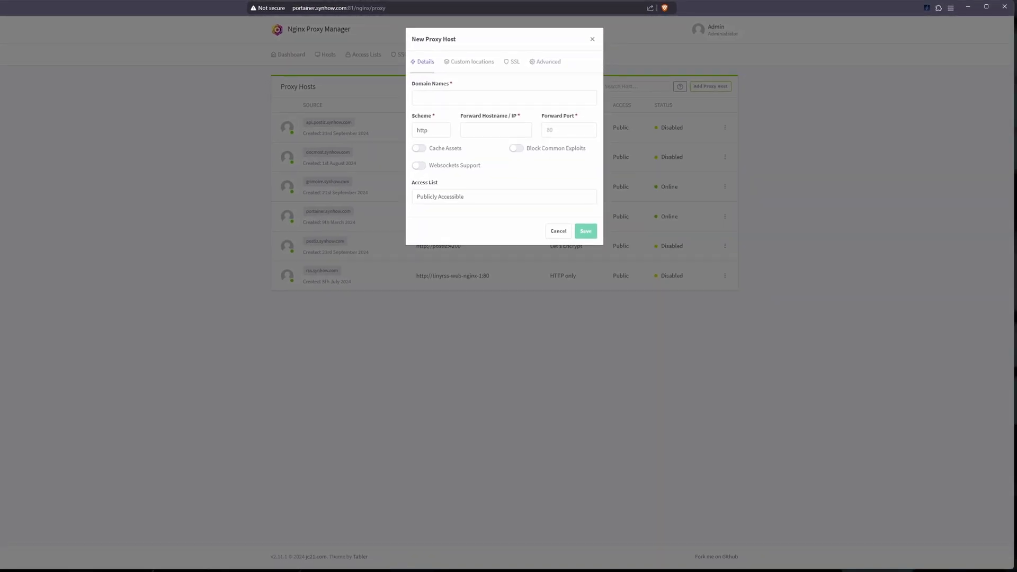
{"action": "left_click", "coordinate": [469, 92]}
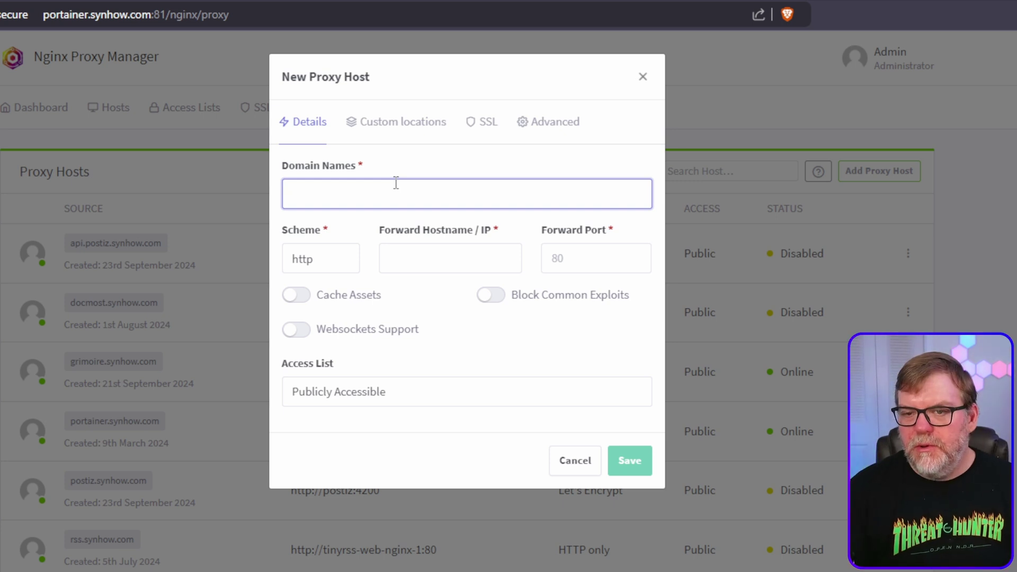
{"action": "type", "text": "links.syn"}
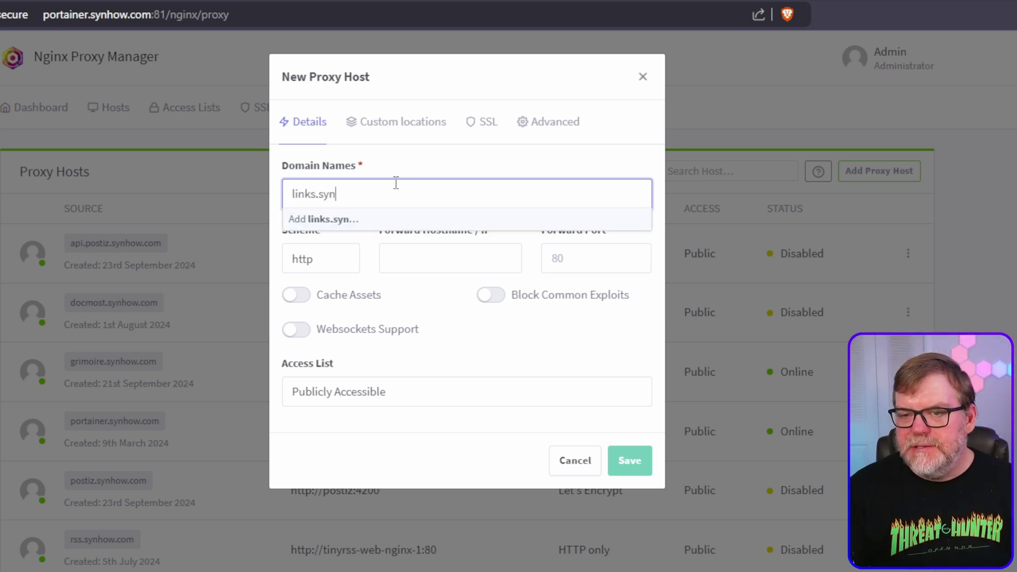
{"action": "type", "text": "how.com"}
{"action": "key", "text": "Return"}
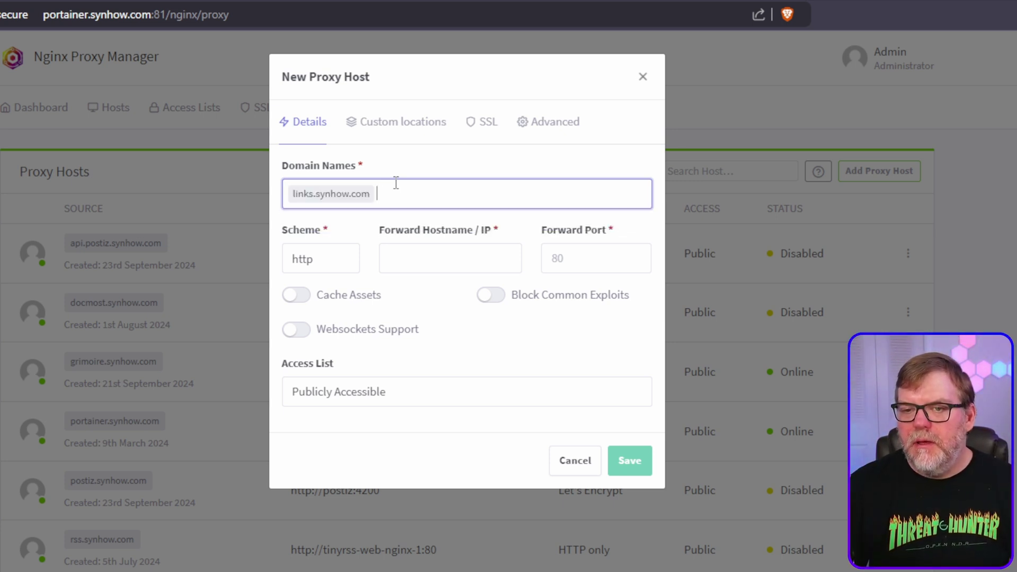
{"action": "left_click", "coordinate": [422, 253]}
{"action": "key", "text": "ctrl+v"}
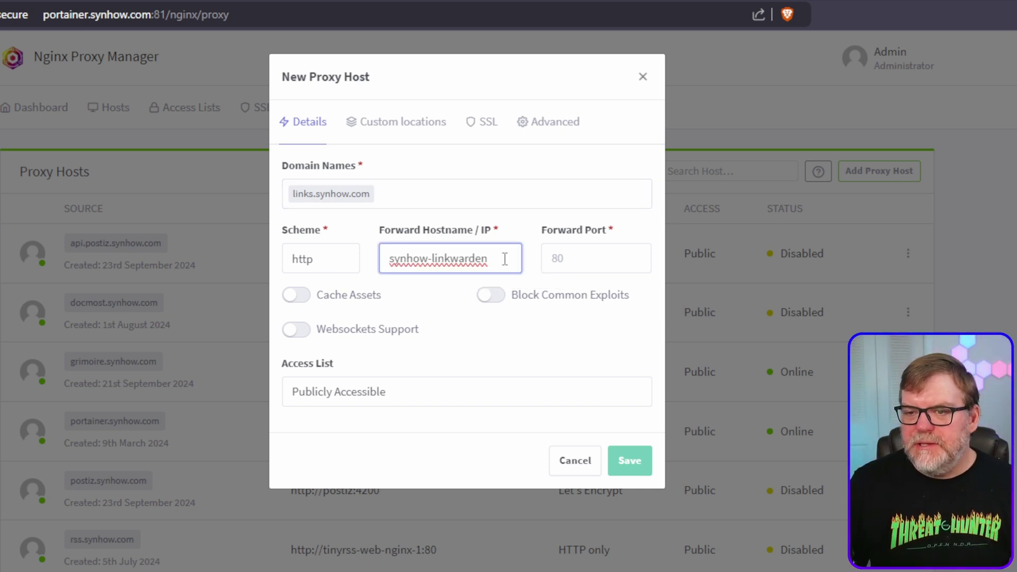
{"action": "left_click_drag", "start_coordinate": [505, 259], "coordinate": [354, 265]}
{"action": "key", "text": "ctrl+c"}
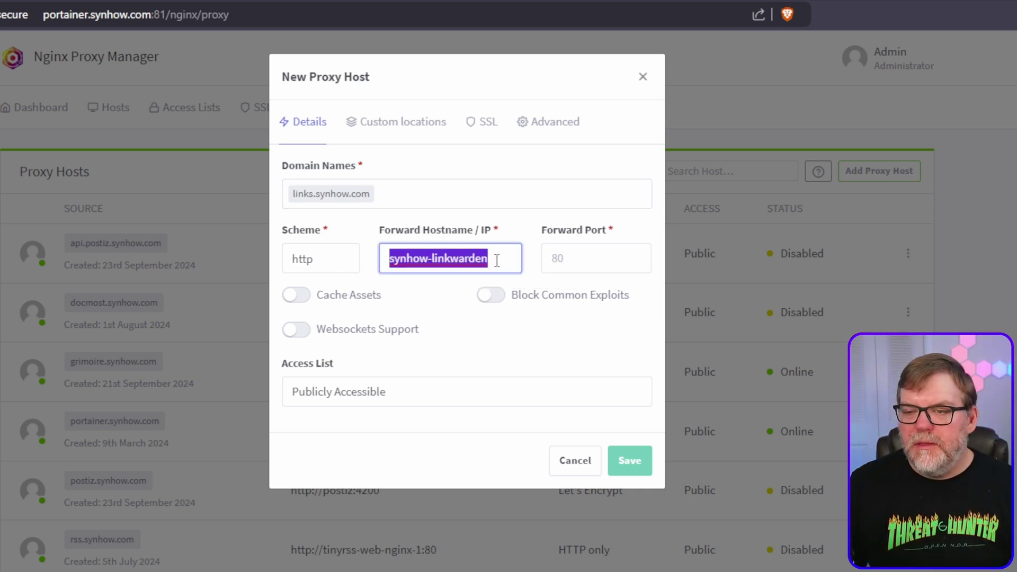
{"action": "left_click", "coordinate": [587, 257]}
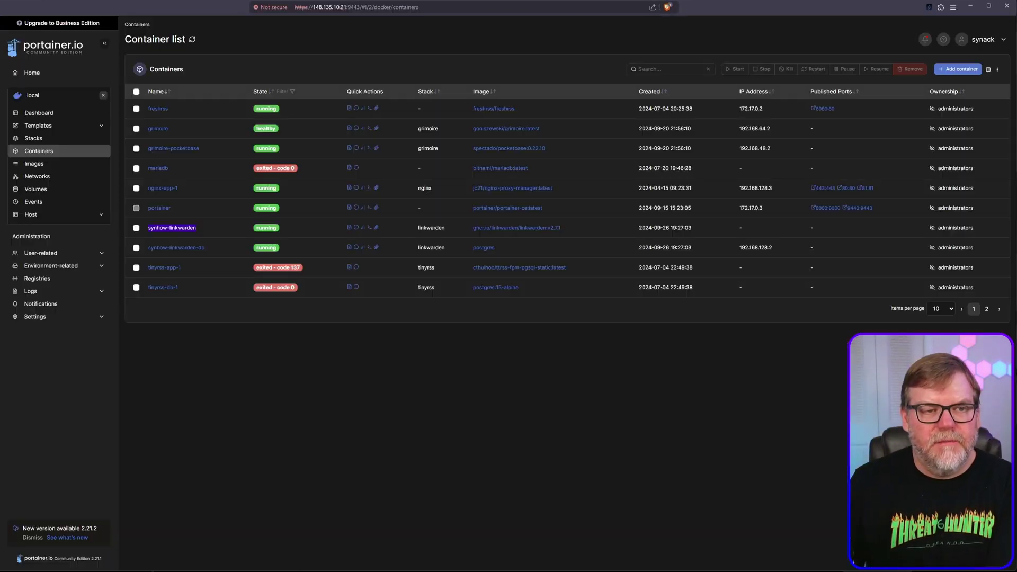
Re-enter links.synhow.com and synhow-linkwarden in the proxy host form after checking the stack
{"action": "left_click", "coordinate": [48, 142]}
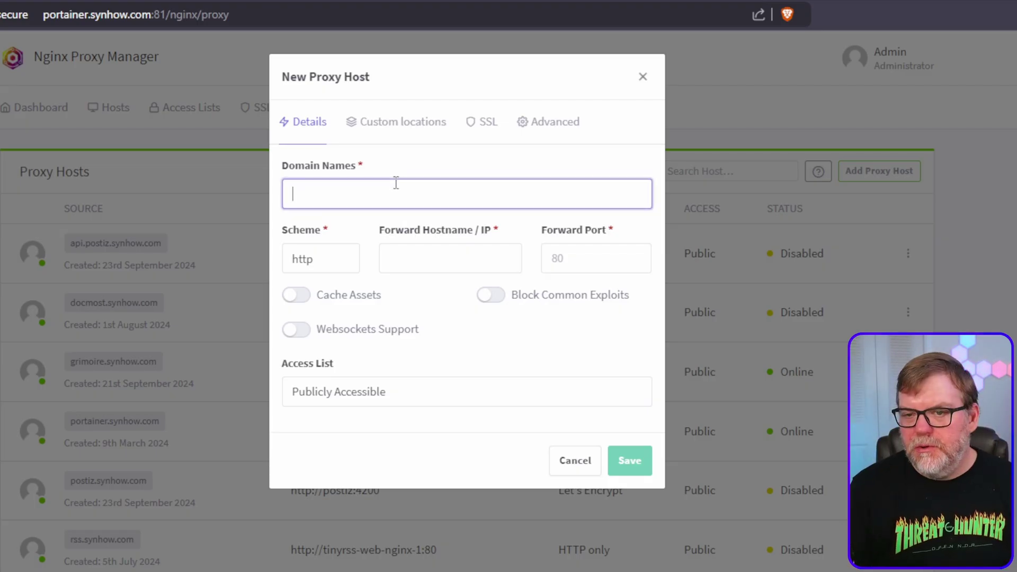
{"action": "type", "text": "links.sy"}
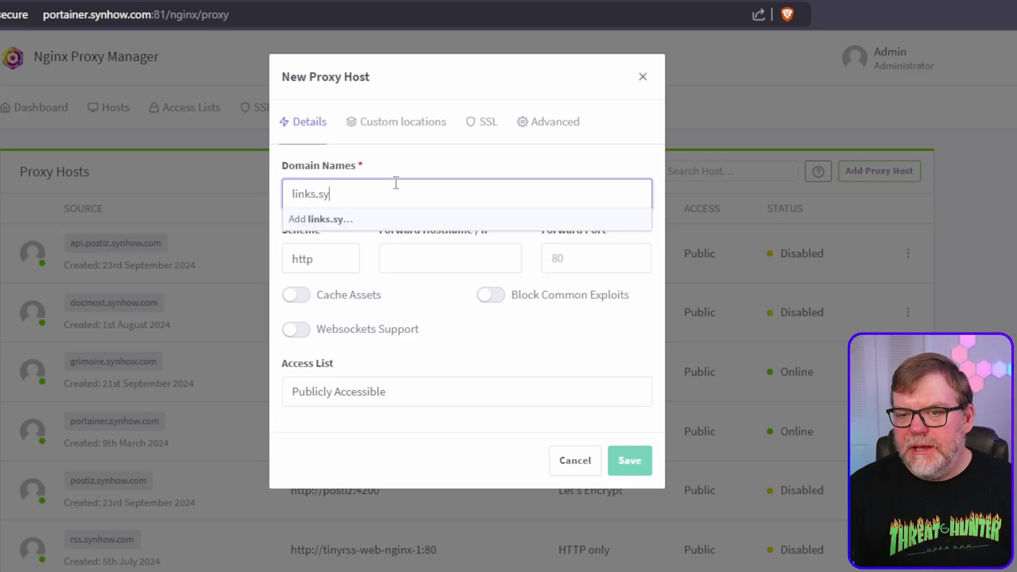
{"action": "type", "text": "nhow.com"}
{"action": "key", "text": "Return"}
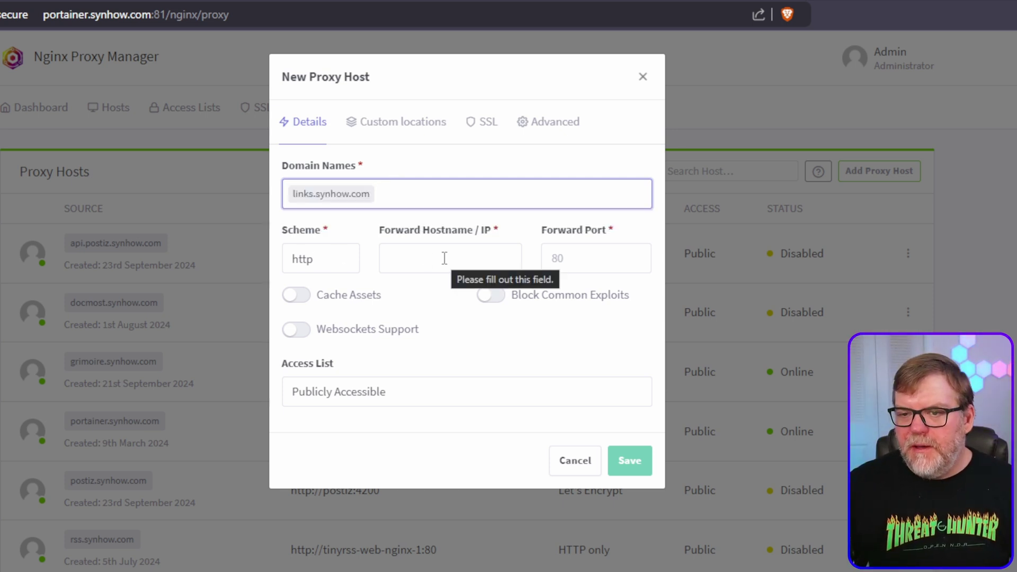
{"action": "left_click", "coordinate": [422, 258]}
{"action": "key", "text": "ctrl+v"}
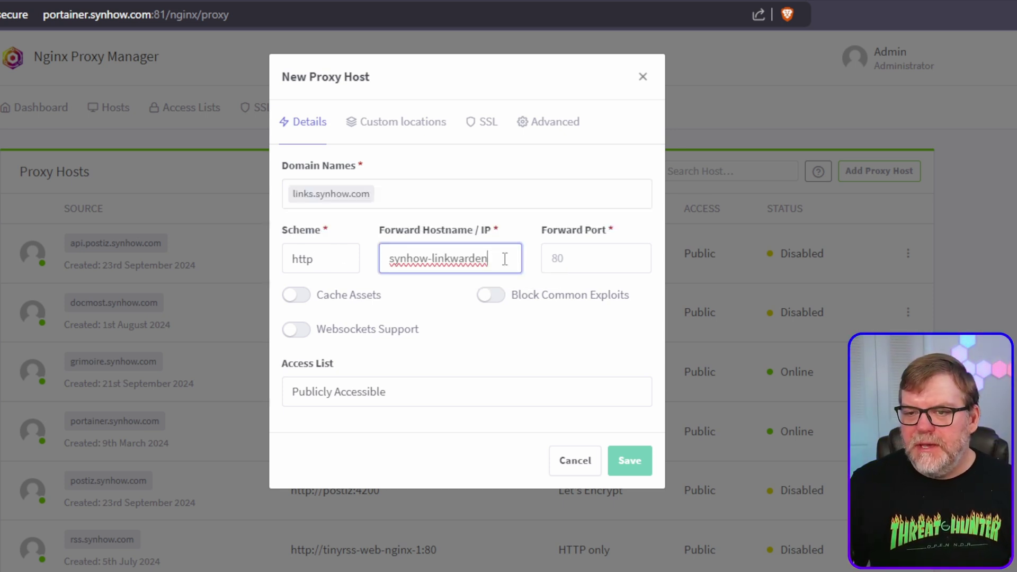
{"action": "left_click_drag", "start_coordinate": [506, 258], "coordinate": [356, 265]}
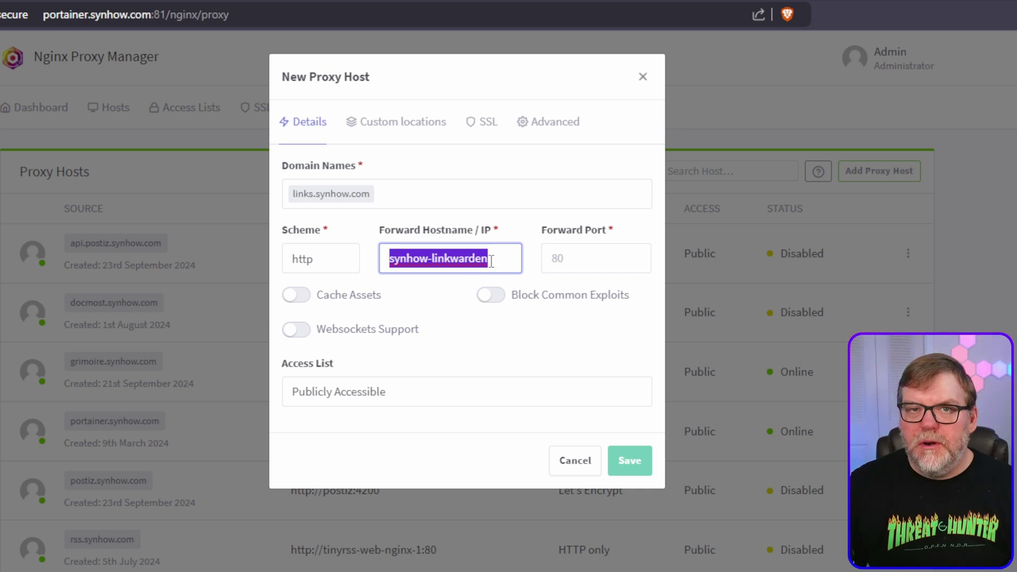
{"action": "left_click", "coordinate": [589, 257]}
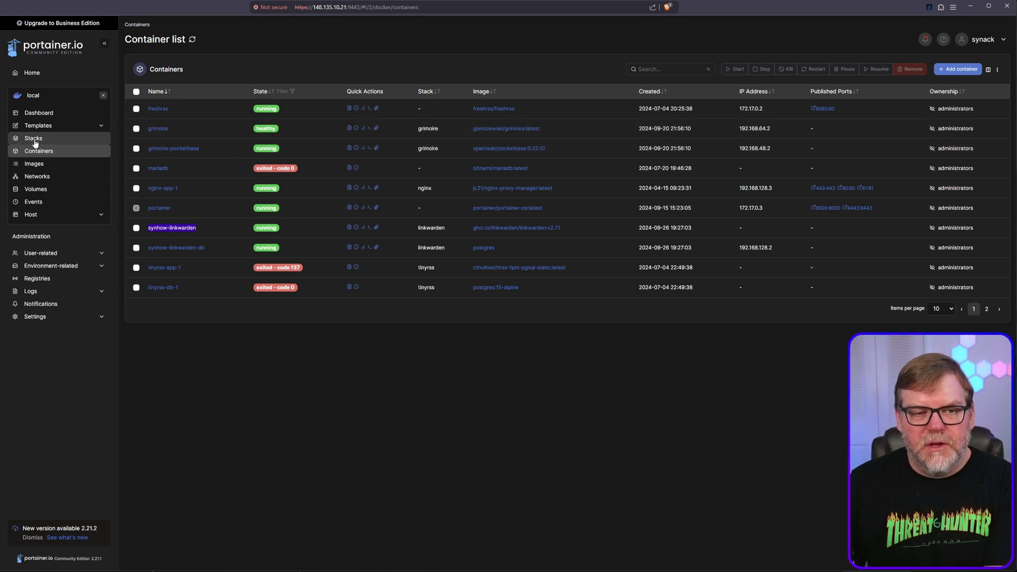
Scroll through the linkwarden stack's compose YAML in Portainer's Editor tab
{"action": "left_click", "coordinate": [34, 139]}
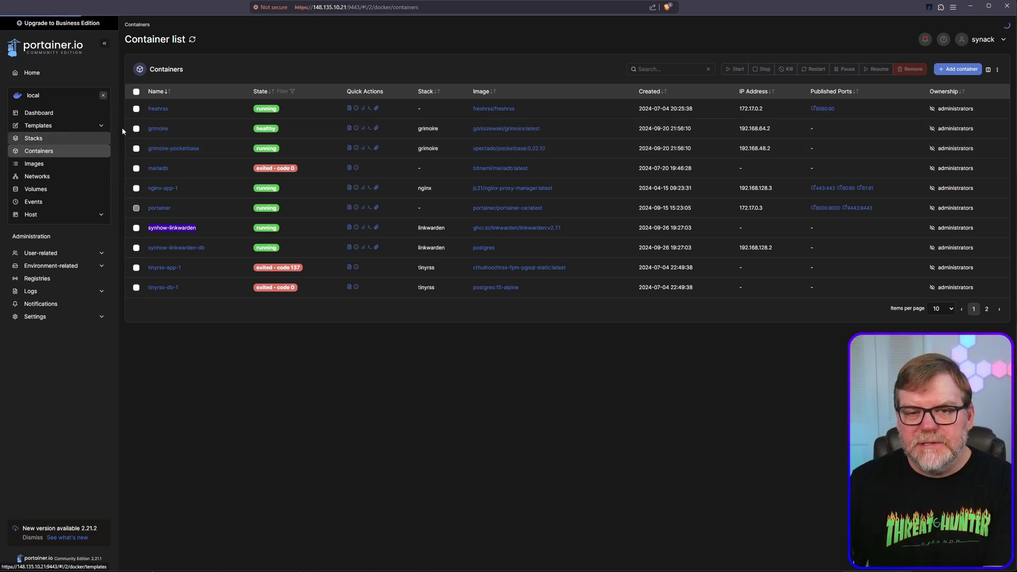
{"action": "left_click", "coordinate": [169, 147]}
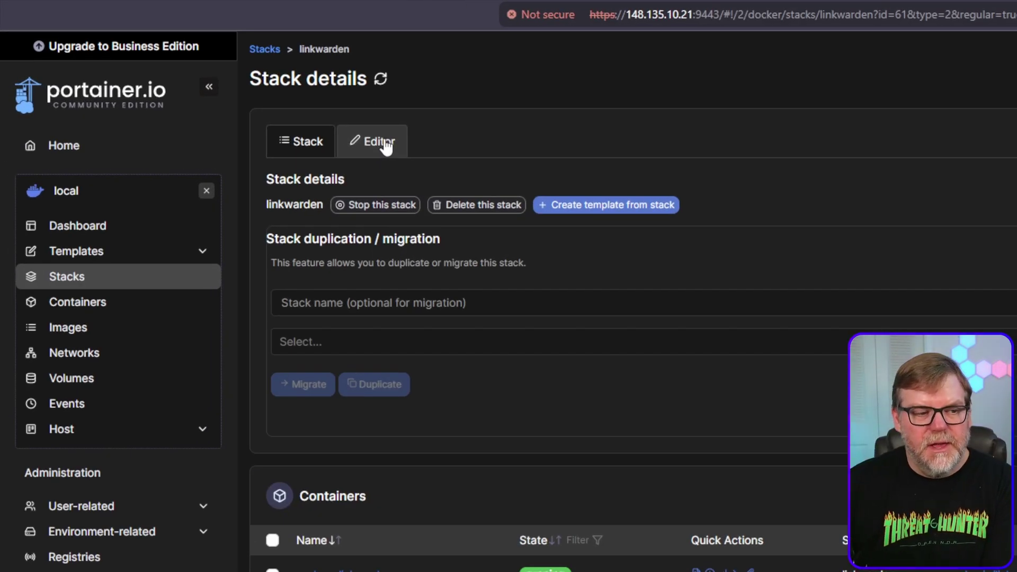
{"action": "left_click", "coordinate": [387, 147]}
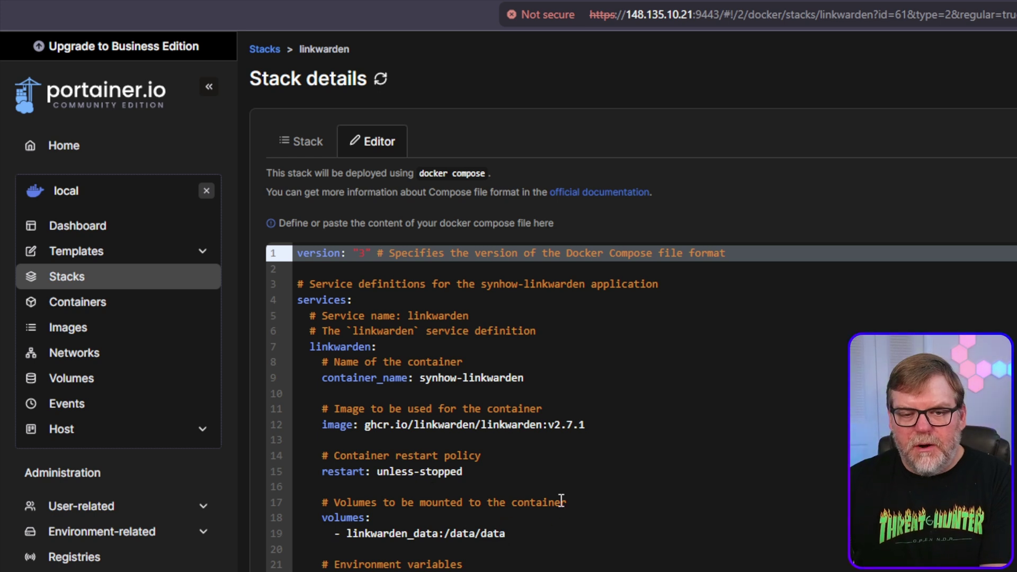
{"action": "scroll", "coordinate": [532, 493], "scroll_direction": "down", "scroll_amount": 3}
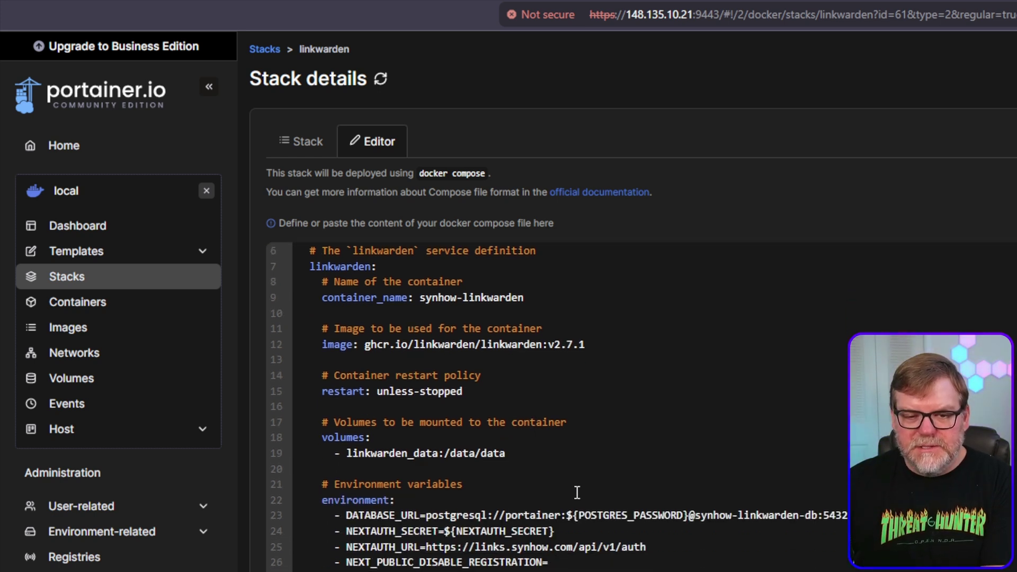
{"action": "scroll", "coordinate": [574, 492], "scroll_direction": "down", "scroll_amount": 3}
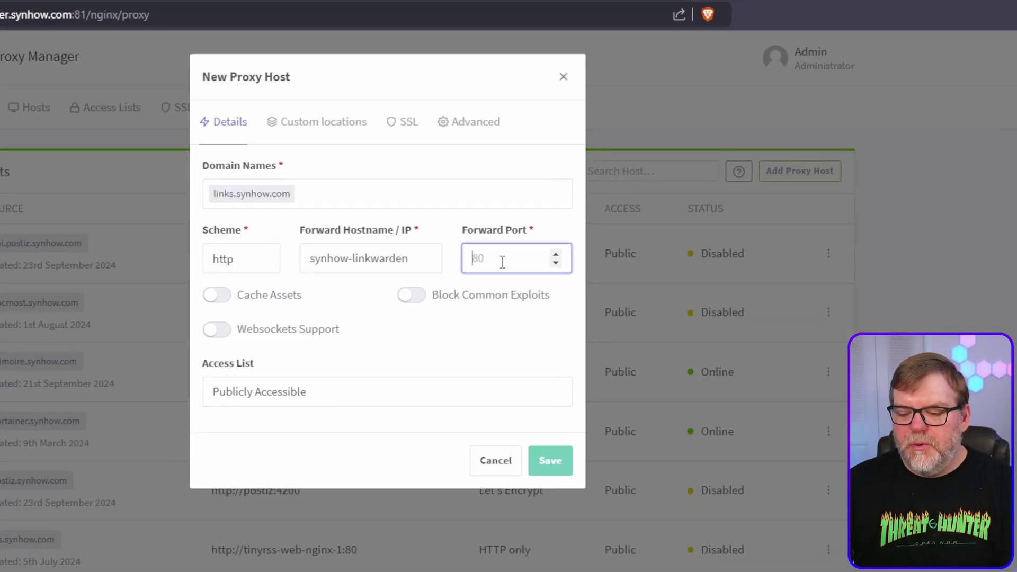
Set forward port 3000, enable Block Common Exploits and Websockets Support, and save the host
{"action": "type", "text": "3000"}
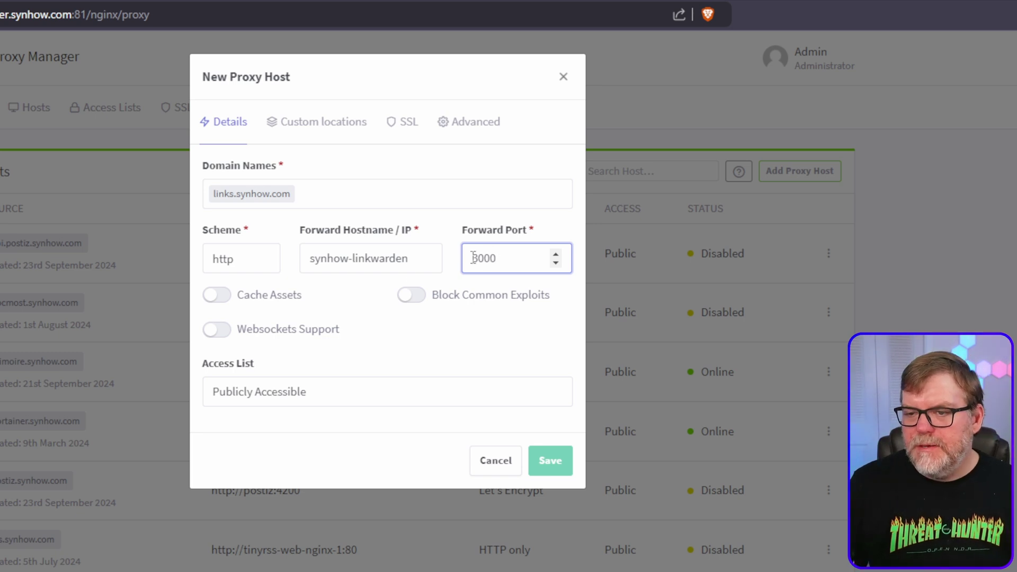
{"action": "left_click", "coordinate": [405, 298]}
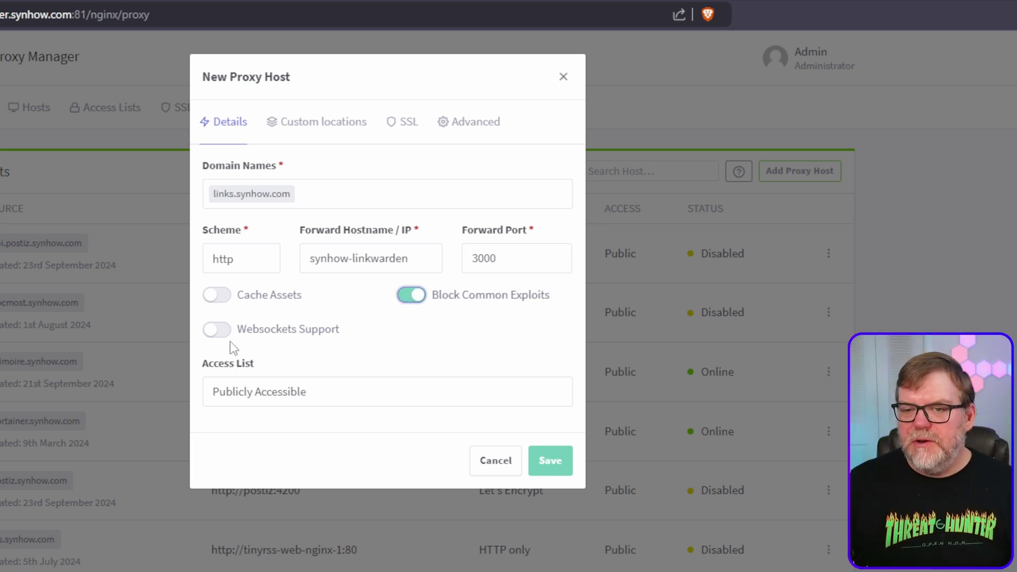
{"action": "left_click", "coordinate": [213, 331]}
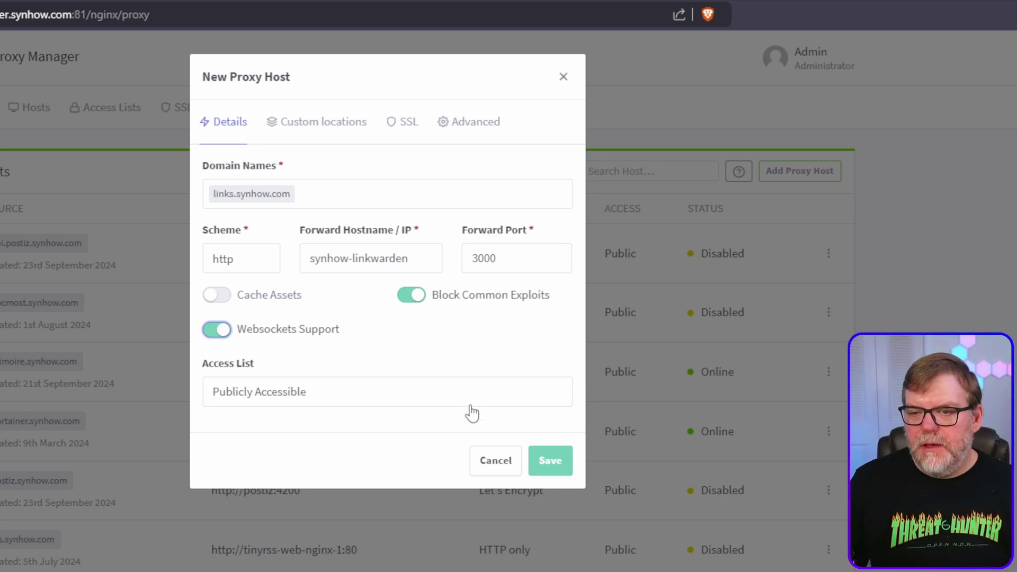
{"action": "left_click", "coordinate": [554, 464]}
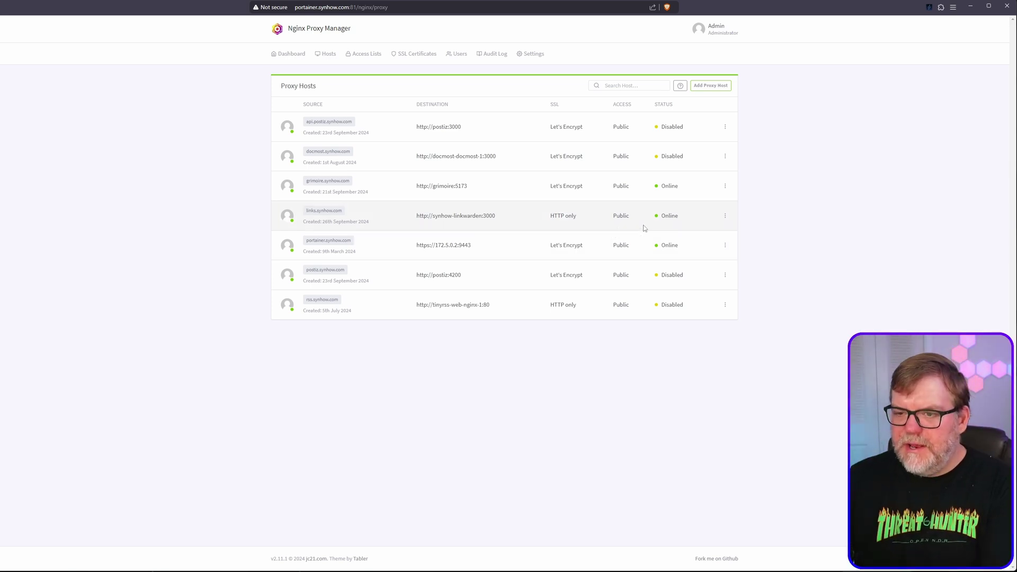
Give links.synhow.com a new Let's Encrypt certificate with Force SSL, then open the site
{"action": "left_click", "coordinate": [725, 217]}
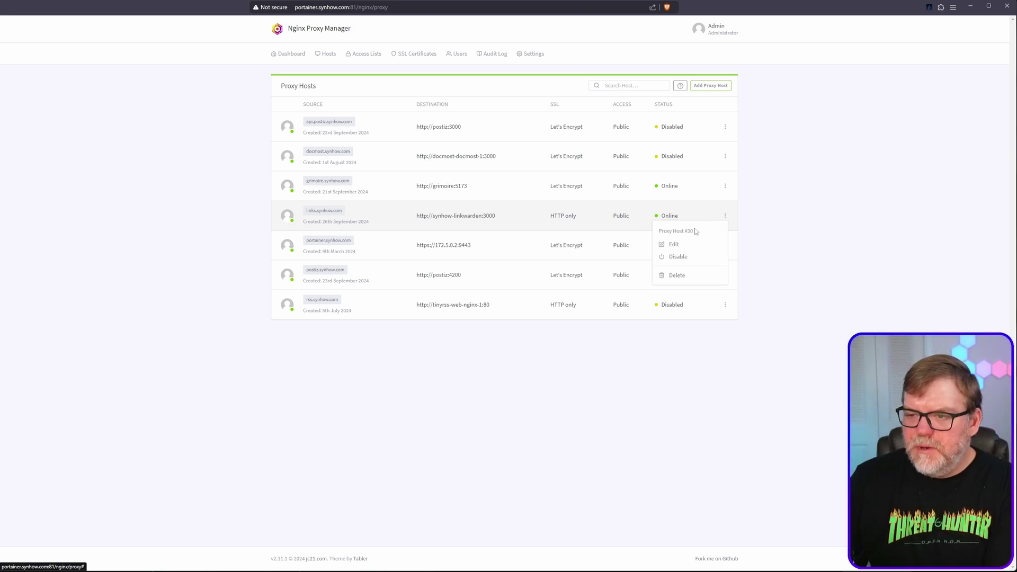
{"action": "left_click", "coordinate": [673, 245]}
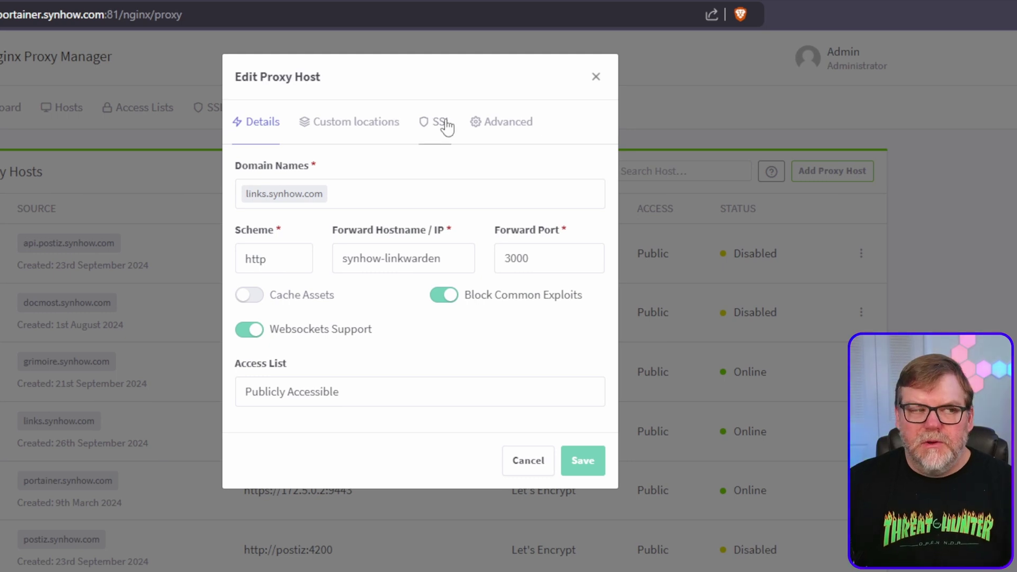
{"action": "left_click", "coordinate": [446, 126]}
{"action": "left_click", "coordinate": [334, 191]}
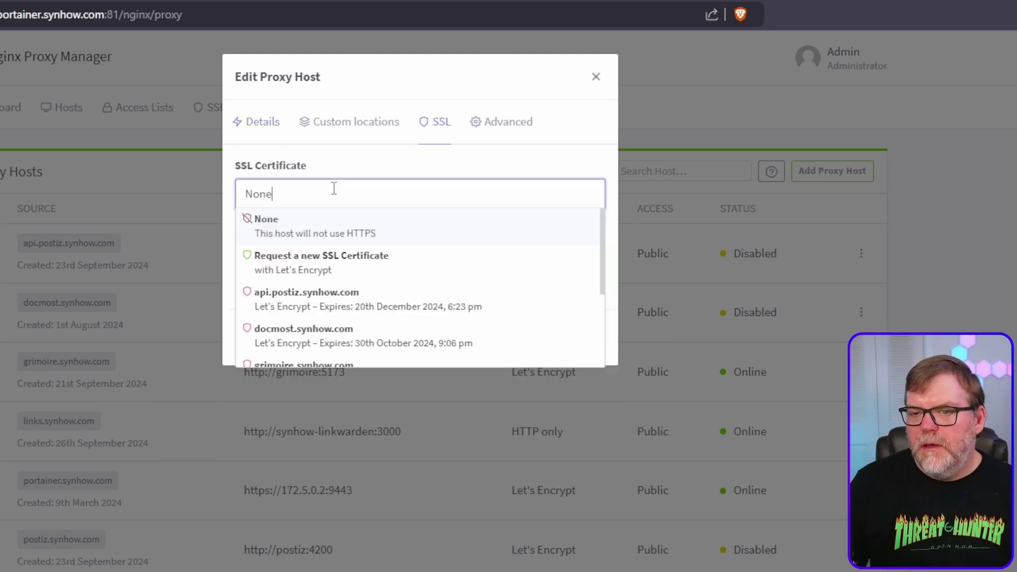
{"action": "left_click", "coordinate": [290, 271]}
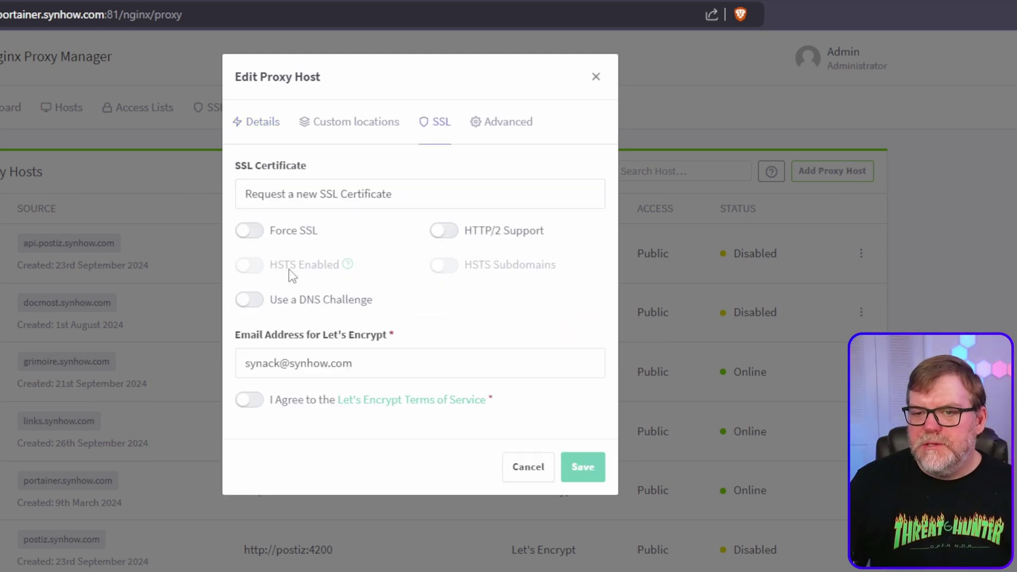
{"action": "left_click", "coordinate": [251, 232]}
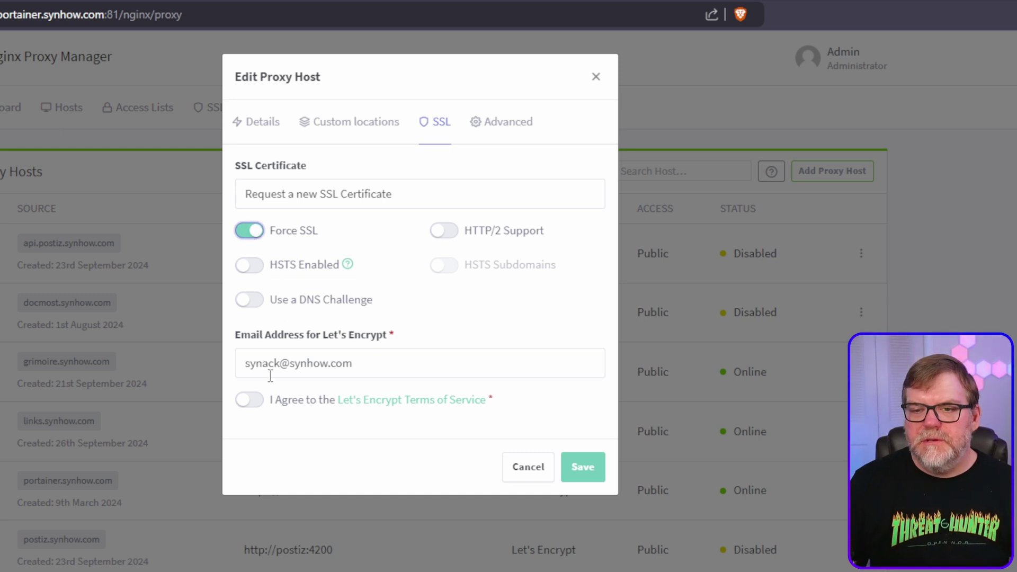
{"action": "left_click", "coordinate": [251, 402]}
{"action": "left_click", "coordinate": [586, 478]}
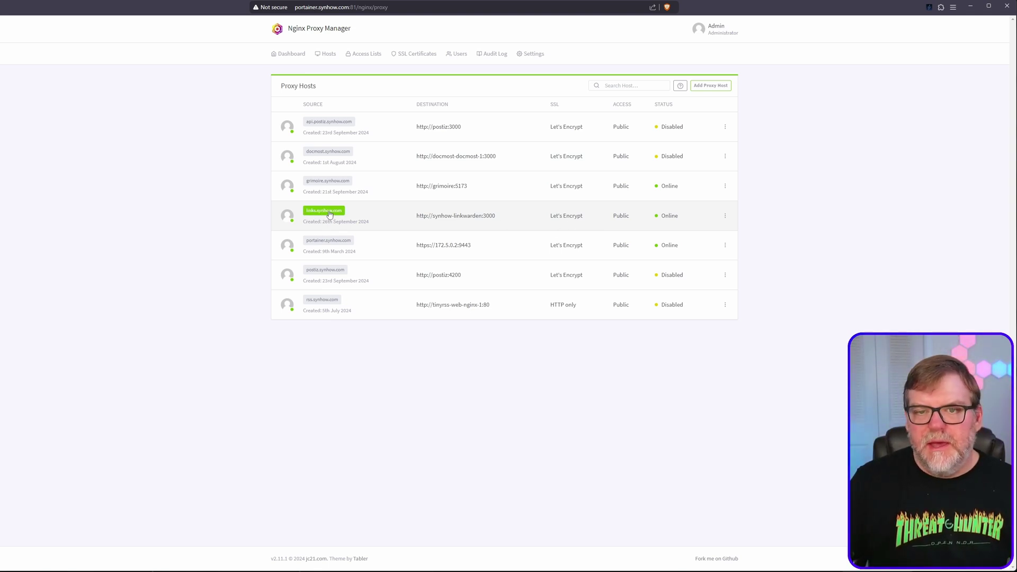
{"action": "left_click", "coordinate": [329, 212]}
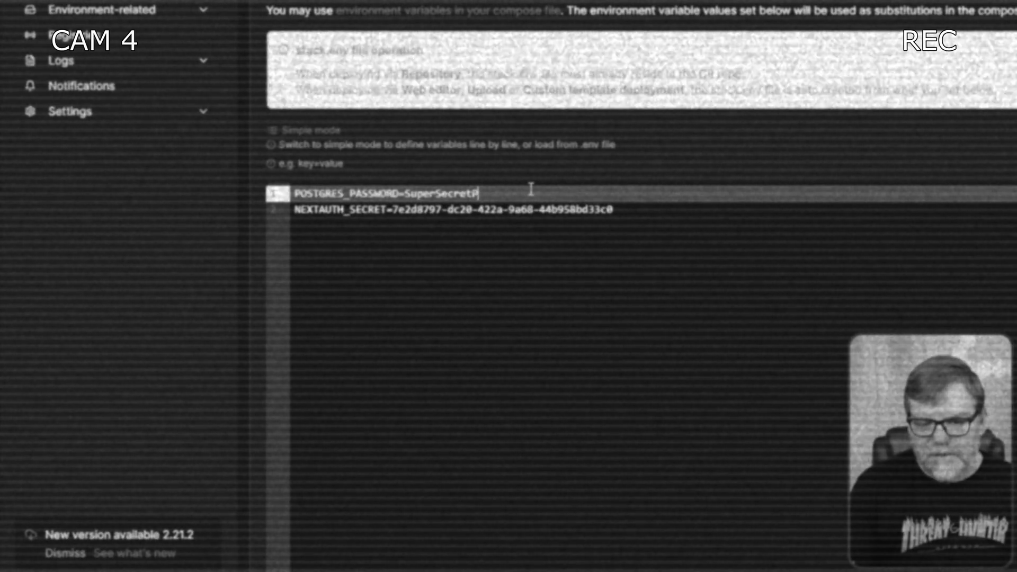
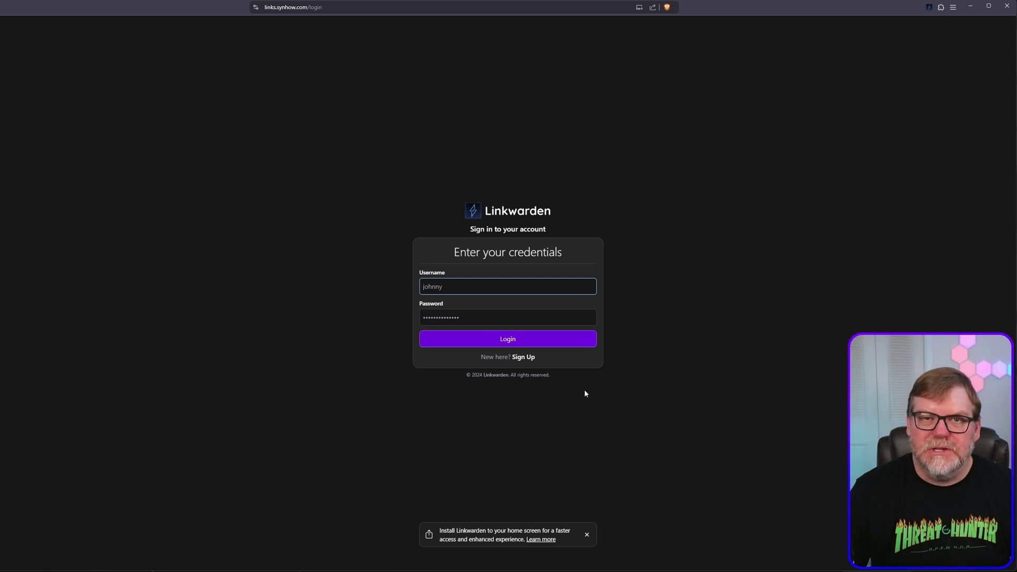
On the Linkwarden sign-up form, enter the display name, username and account password
{"action": "left_click", "coordinate": [523, 357]}
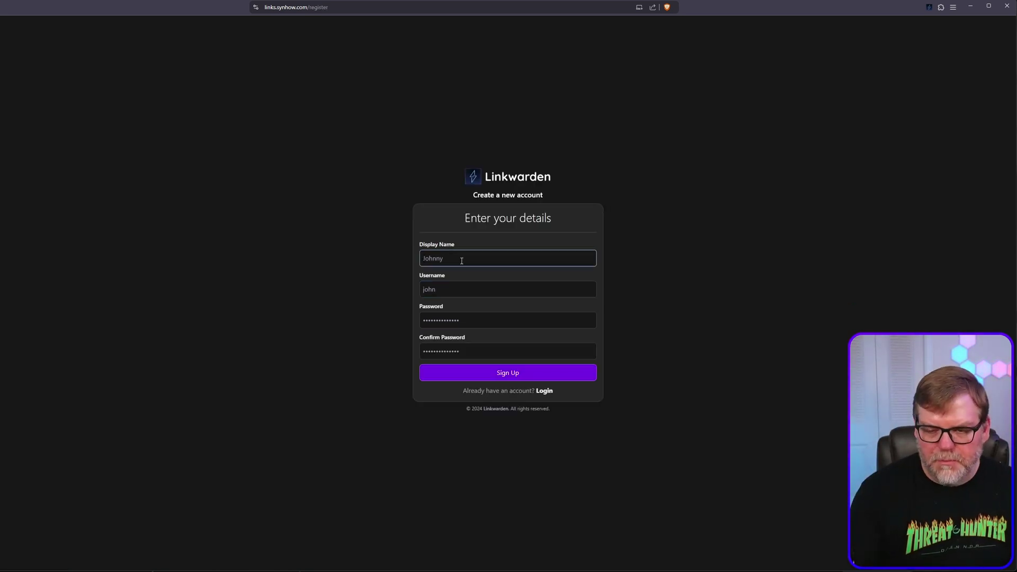
{"action": "type", "text": "synhow"}
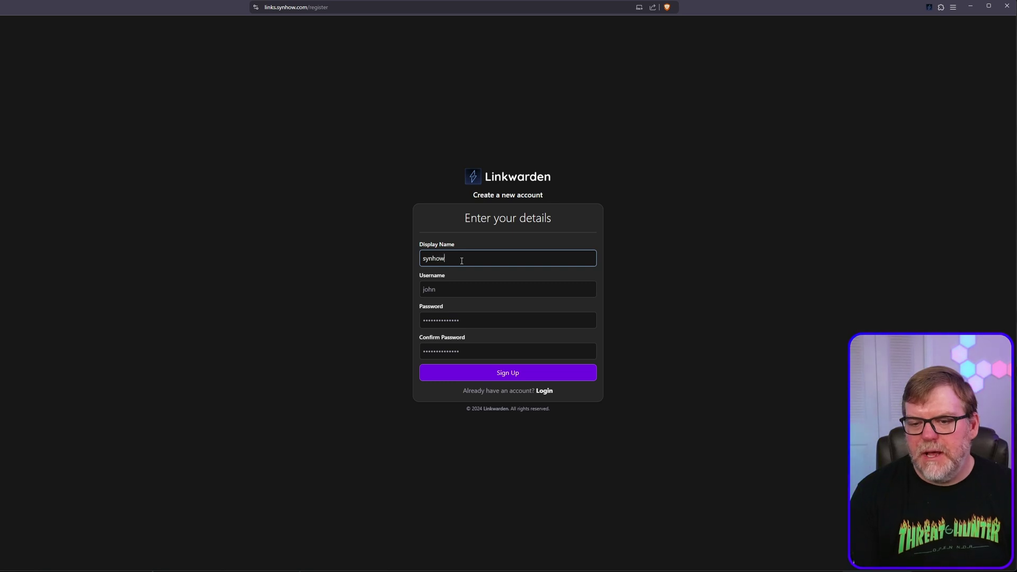
{"action": "key", "text": "Tab"}
{"action": "type", "text": "synack"}
{"action": "key", "text": "Tab"}
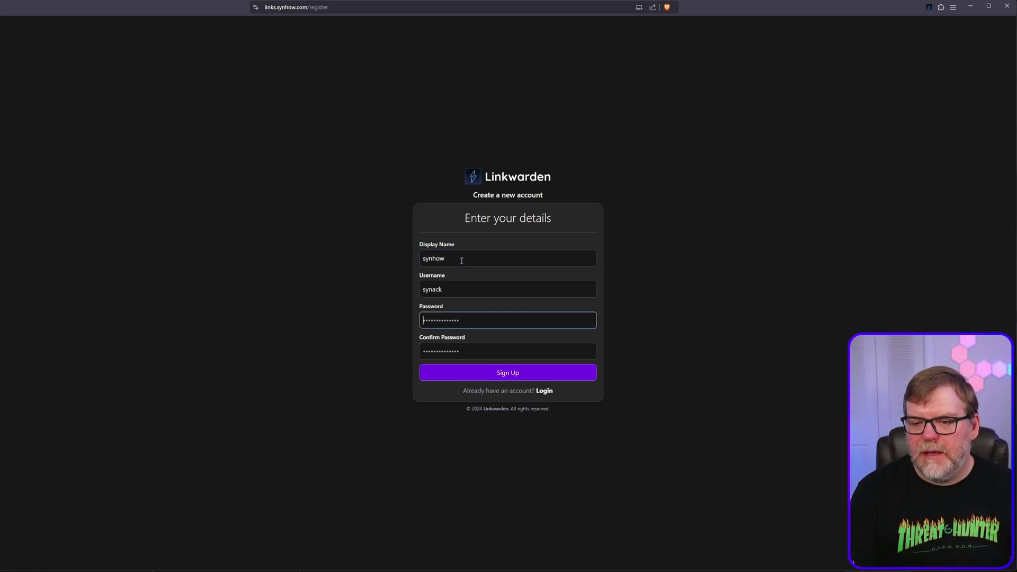
{"action": "type", "text": "••••••••"}
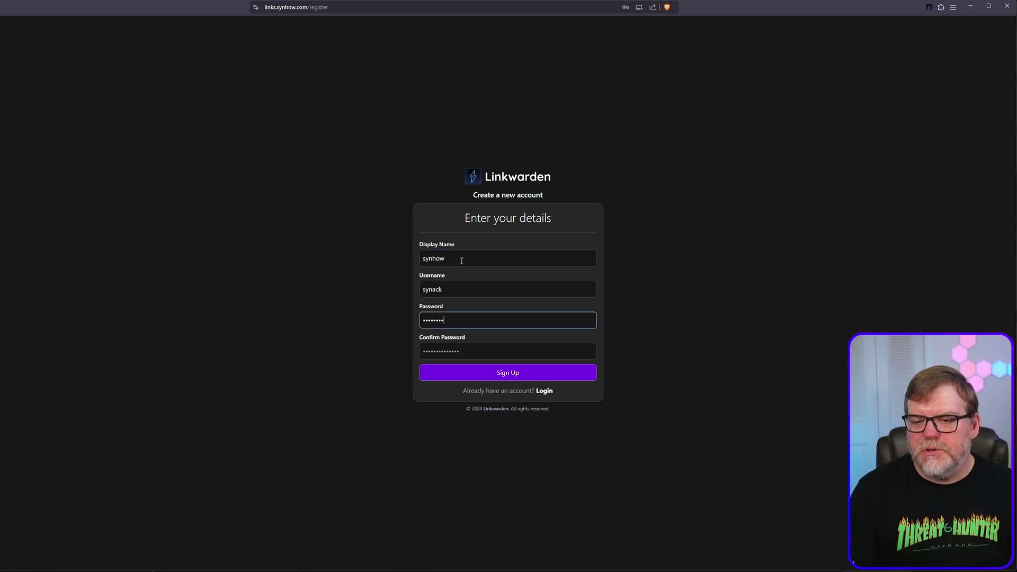
{"action": "key", "text": "ctrl+a"}
{"action": "key", "text": "BackSpace"}
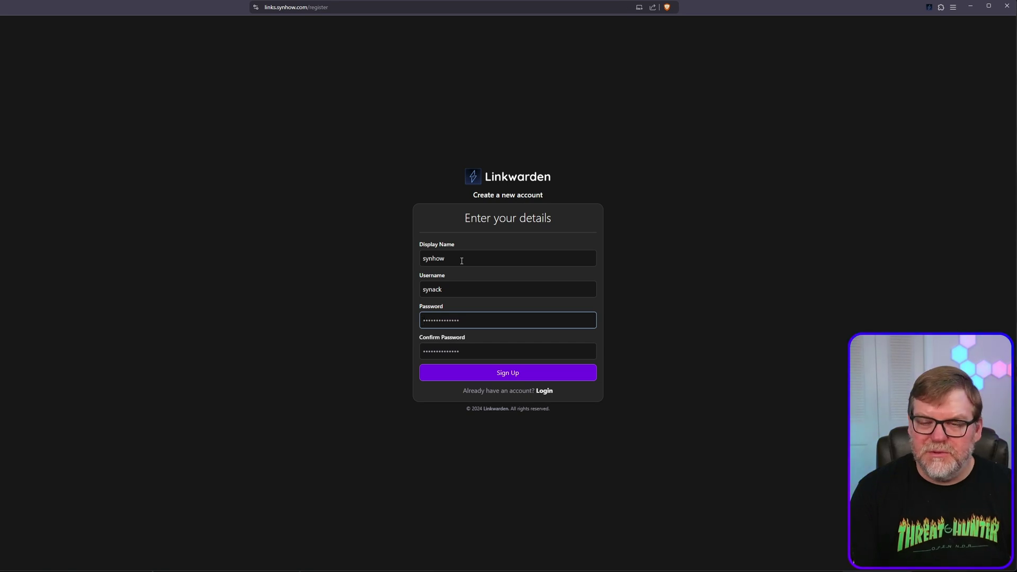
{"action": "type", "text": "••••••••"}
Confirm the password, submit the registration, and decline the browser's offer to save it
{"action": "key", "text": "Tab"}
{"action": "type", "text": "•"}
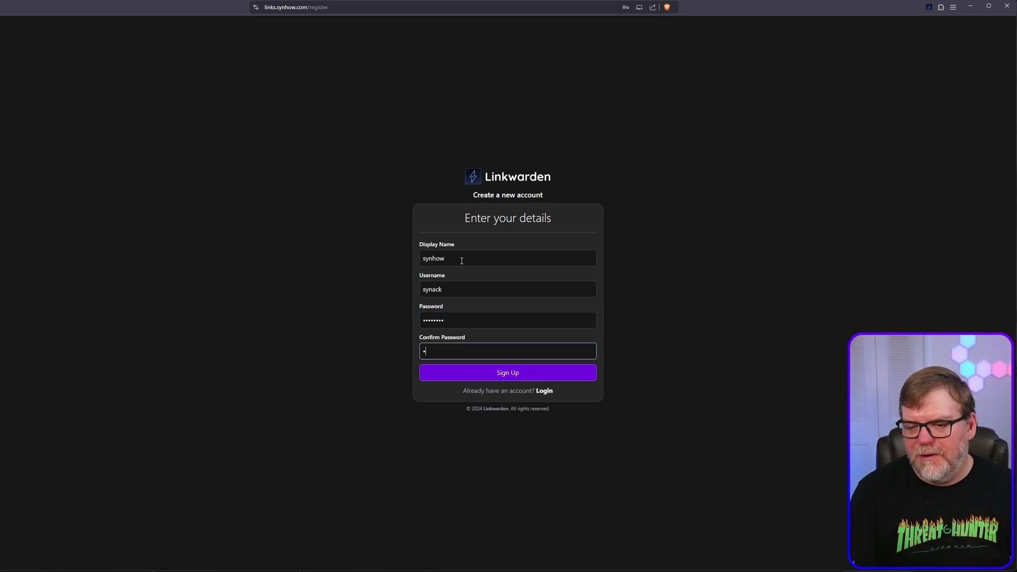
{"action": "type", "text": "•••••••"}
{"action": "key", "text": "Return"}
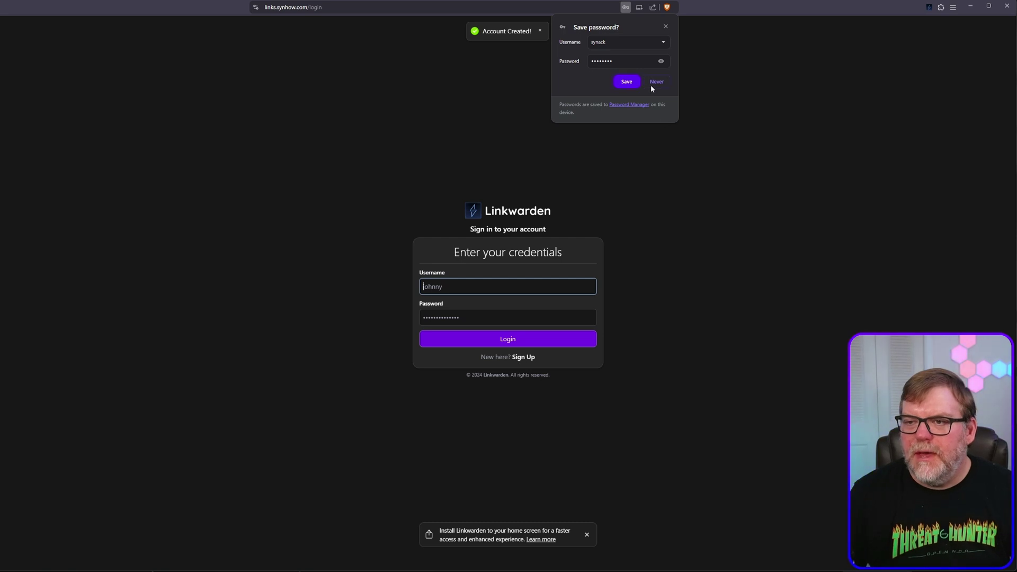
{"action": "left_click", "coordinate": [652, 83]}
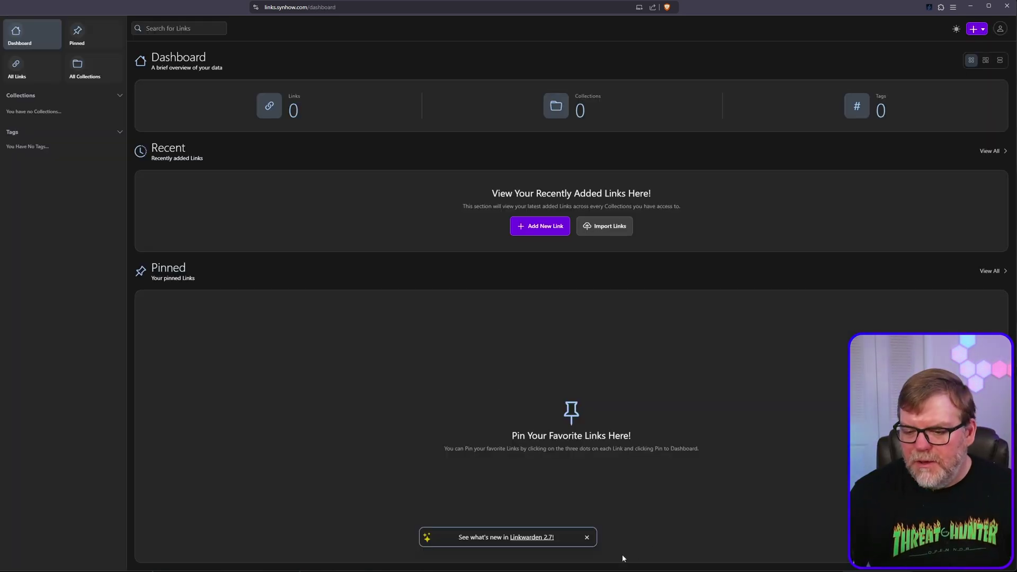
Start a new collection and name it 'Business Bookmarks'
{"action": "left_click", "coordinate": [587, 537]}
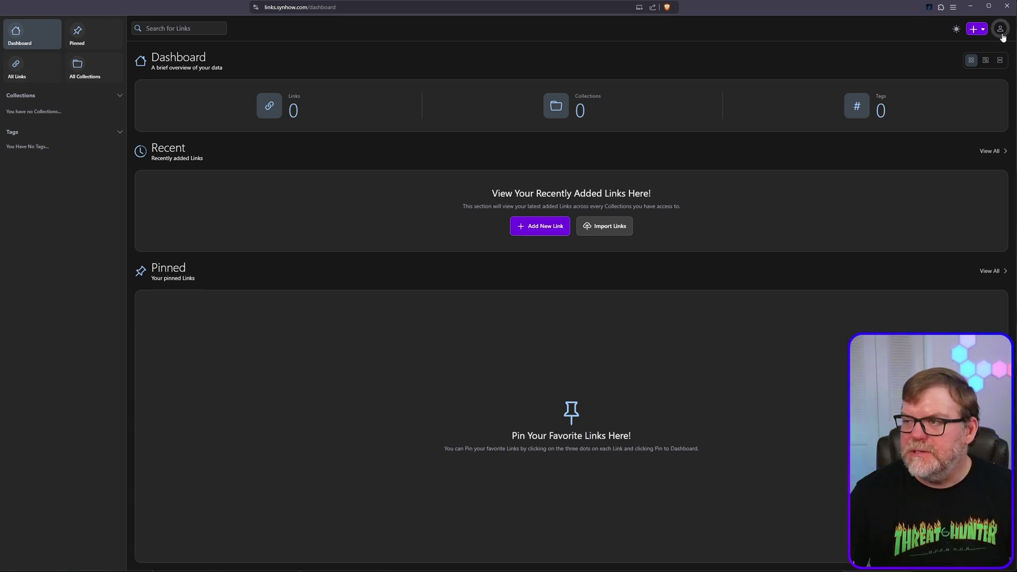
{"action": "left_click", "coordinate": [979, 31]}
{"action": "left_click", "coordinate": [957, 79]}
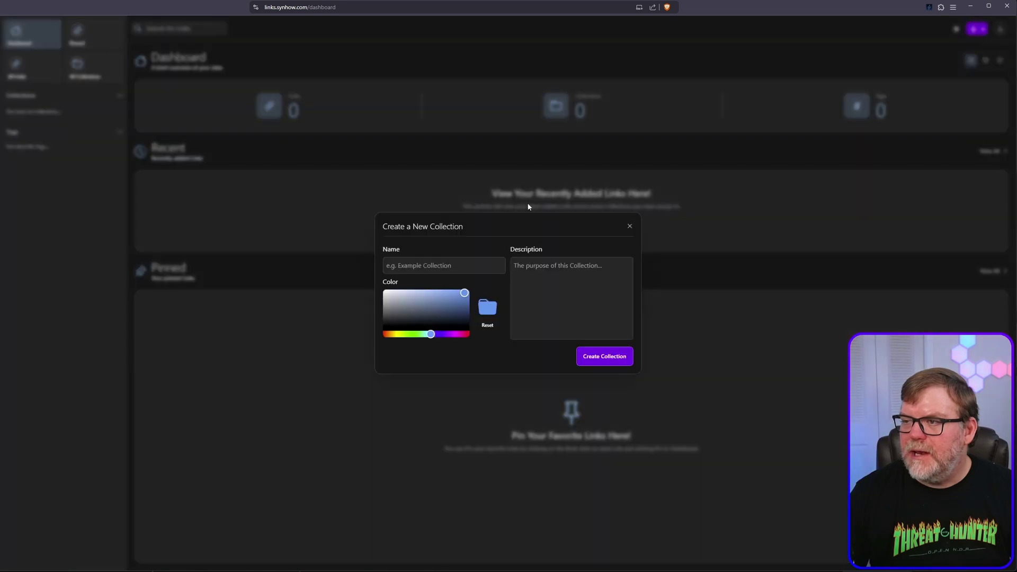
{"action": "left_click", "coordinate": [447, 266]}
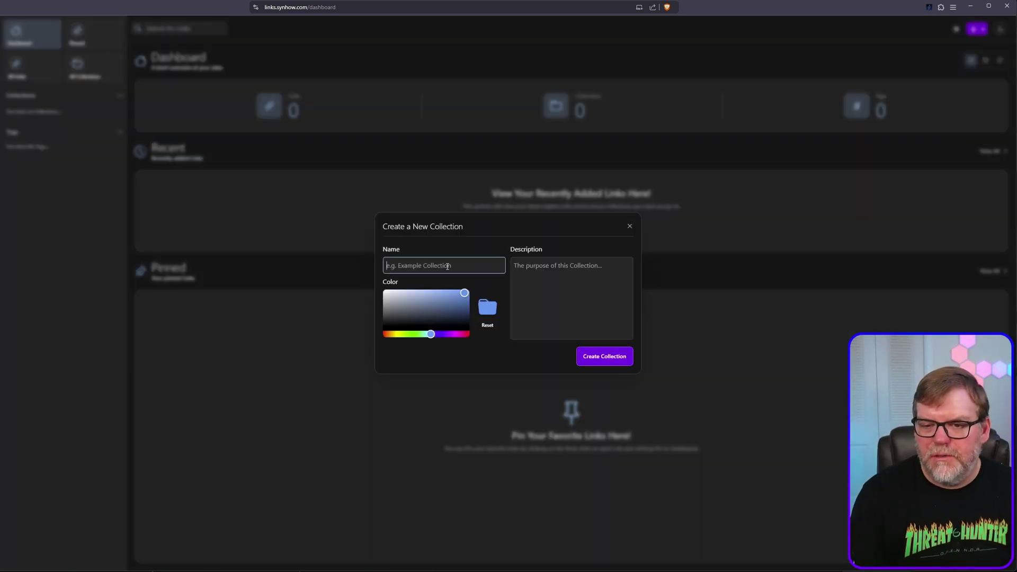
{"action": "type", "text": "Busine"}
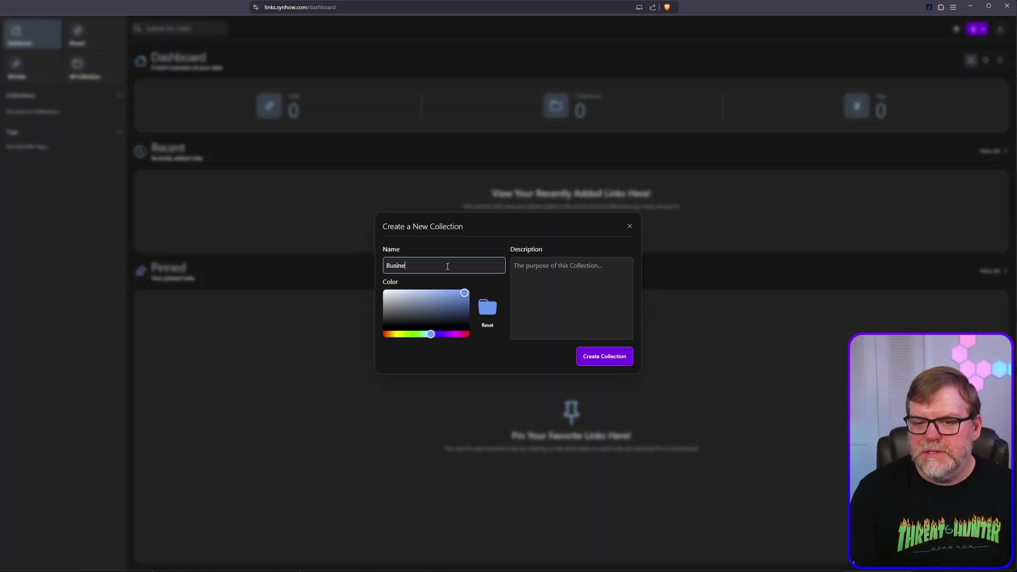
{"action": "type", "text": "ss Book"}
{"action": "key", "text": "BackSpace"}
{"action": "key", "text": "BackSpace"}
{"action": "key", "text": "BackSpace"}
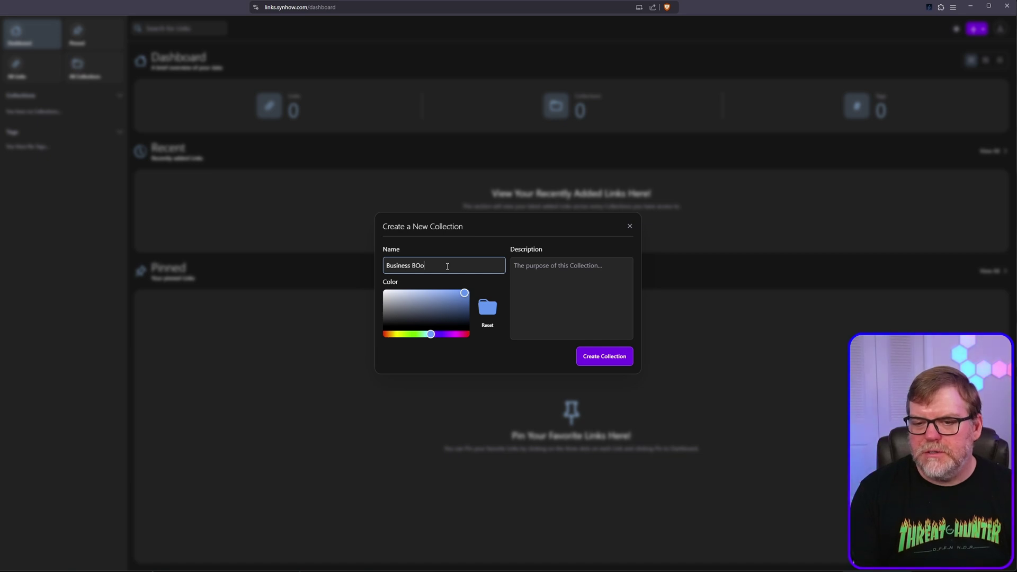
{"action": "type", "text": "ookmarks"}
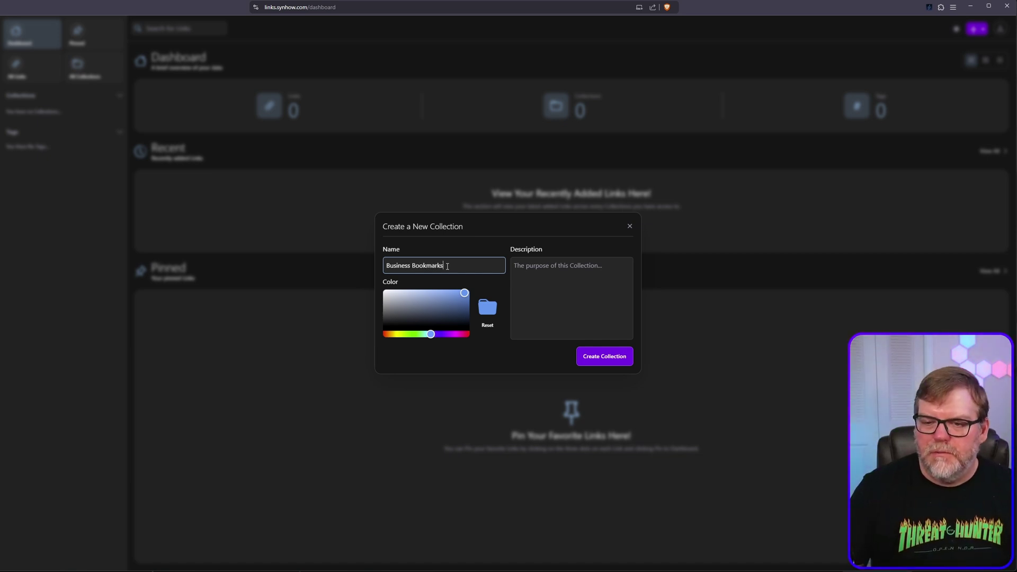
Give the collection a green colour, create it, and open it from the sidebar
{"action": "left_click_drag", "start_coordinate": [431, 312], "coordinate": [415, 334]}
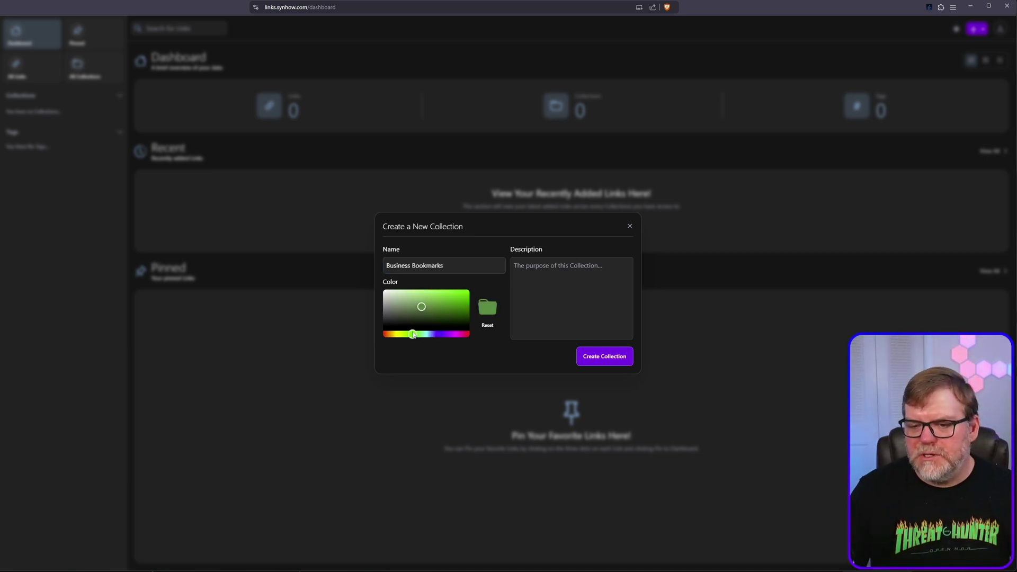
{"action": "left_click", "coordinate": [605, 356]}
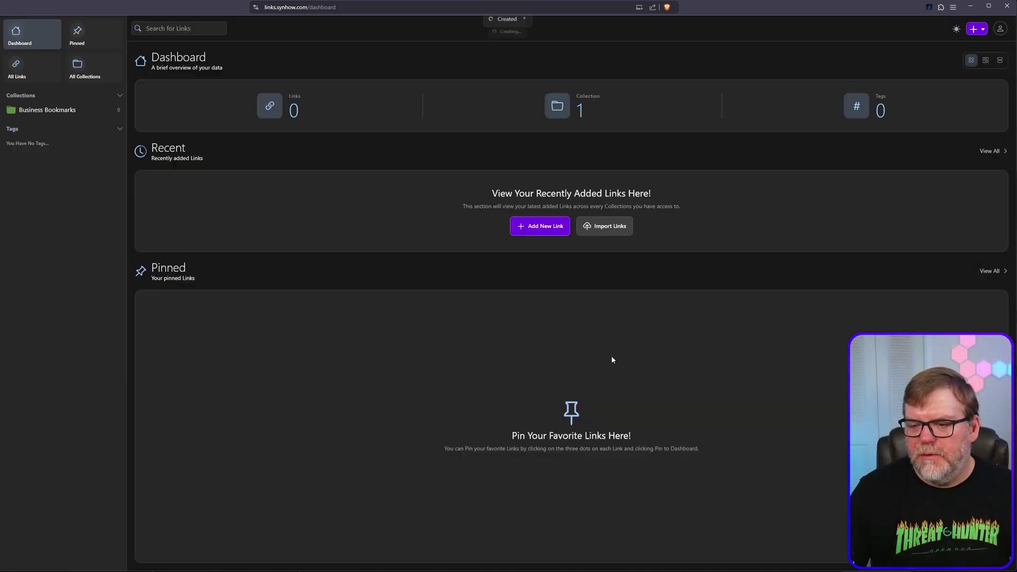
{"action": "left_click", "coordinate": [51, 110]}
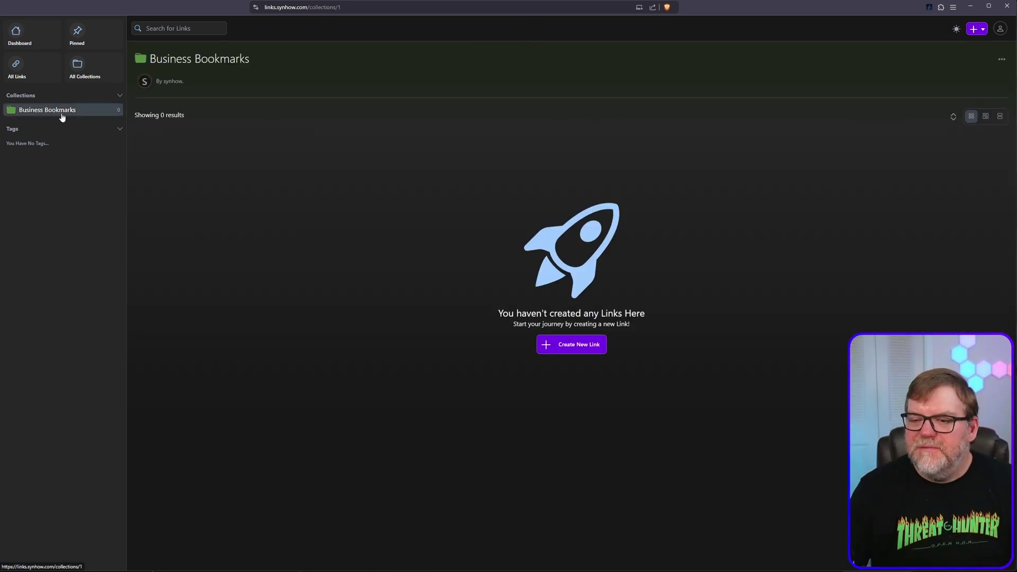